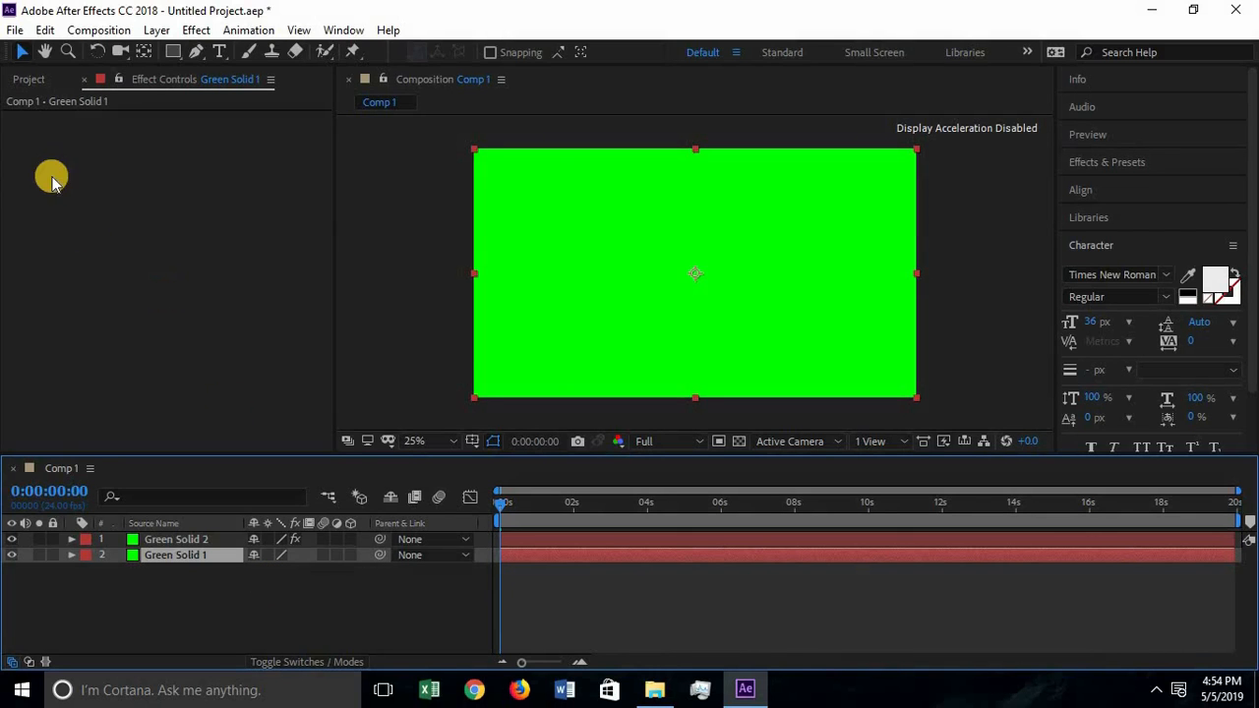
Start a new empty project, discarding the current unsaved one with the green solids.
left_click(15, 29)
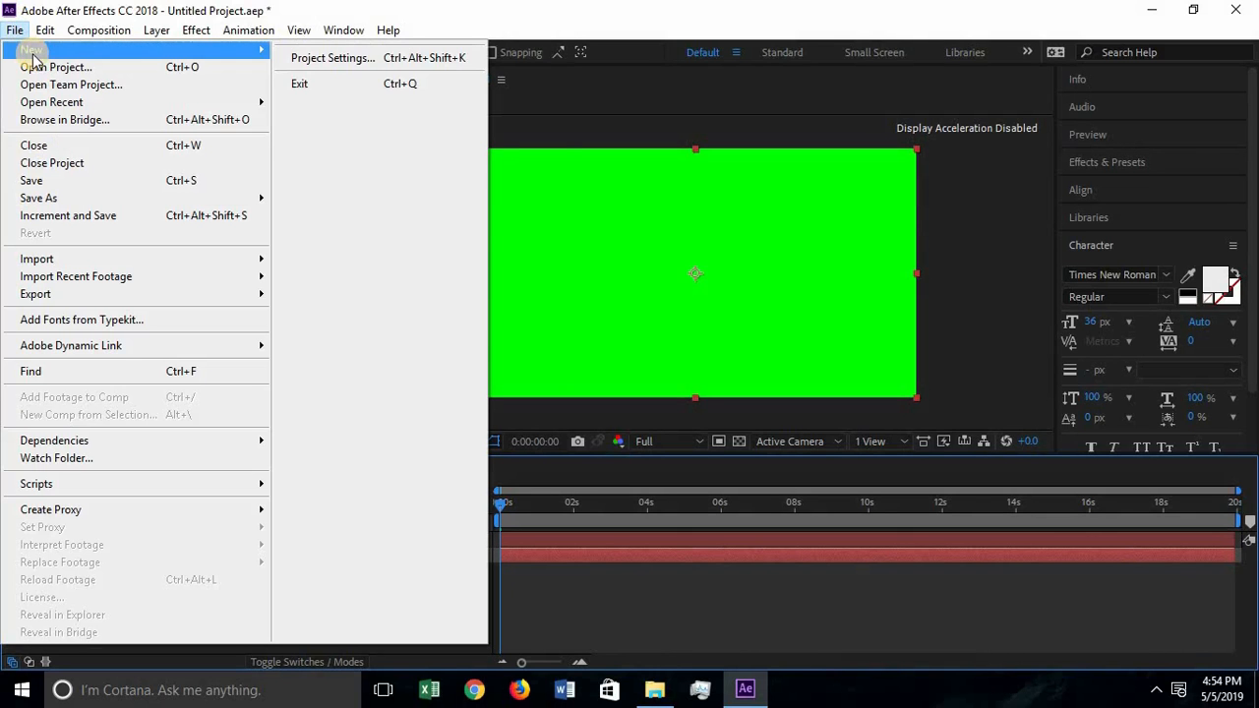
mouse_move(219, 47)
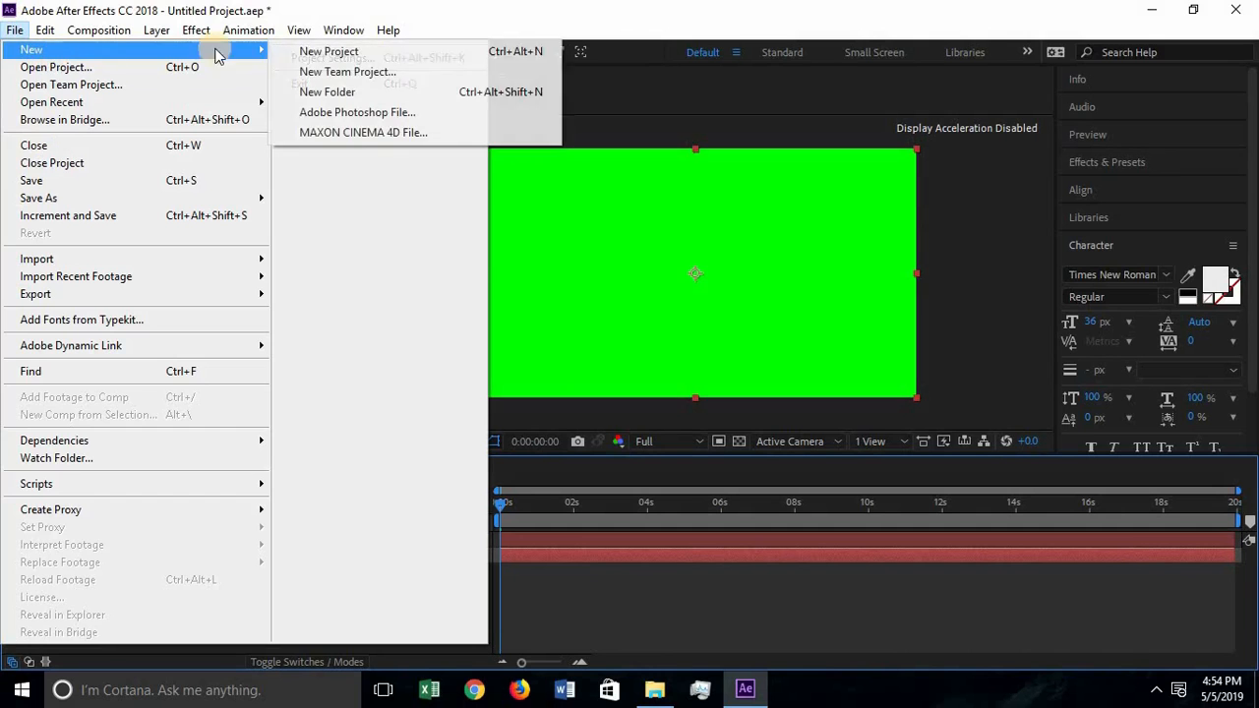
left_click(298, 48)
left_click(661, 368)
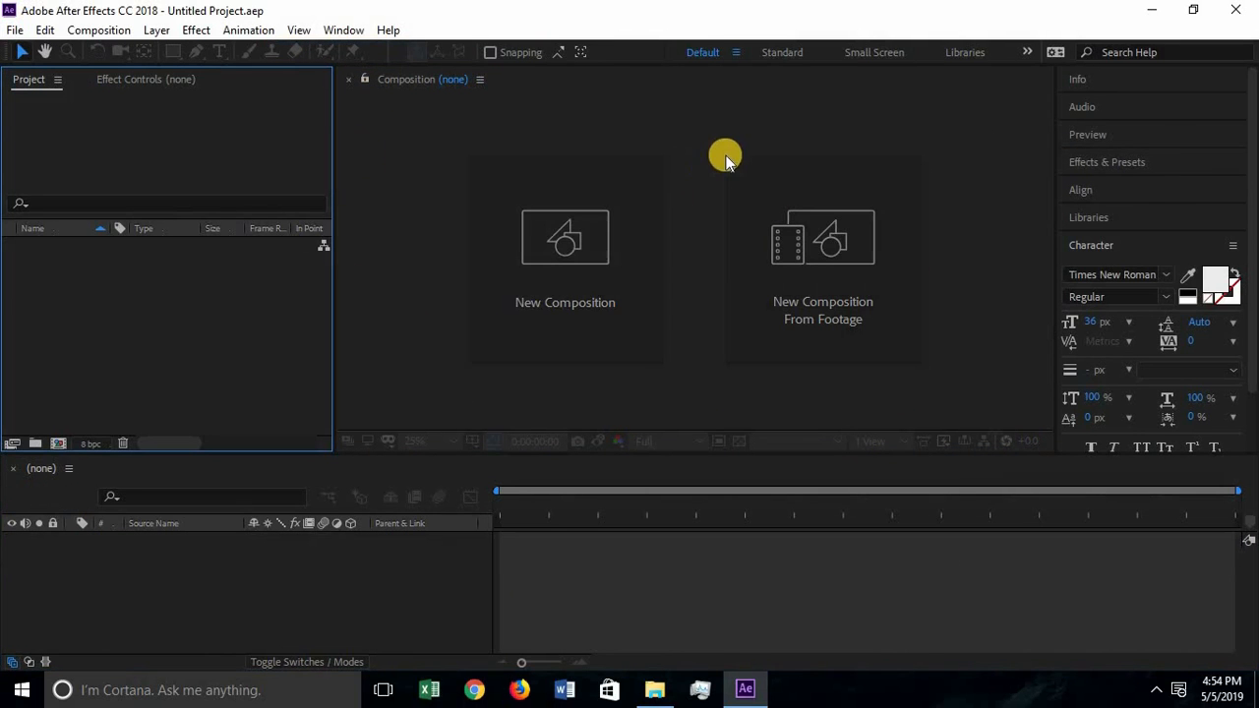
Create a new composition named Comp 1 with the HDTV 1080 24 preset, 1920 x 1080 px at 24 frames per second.
left_click(522, 267)
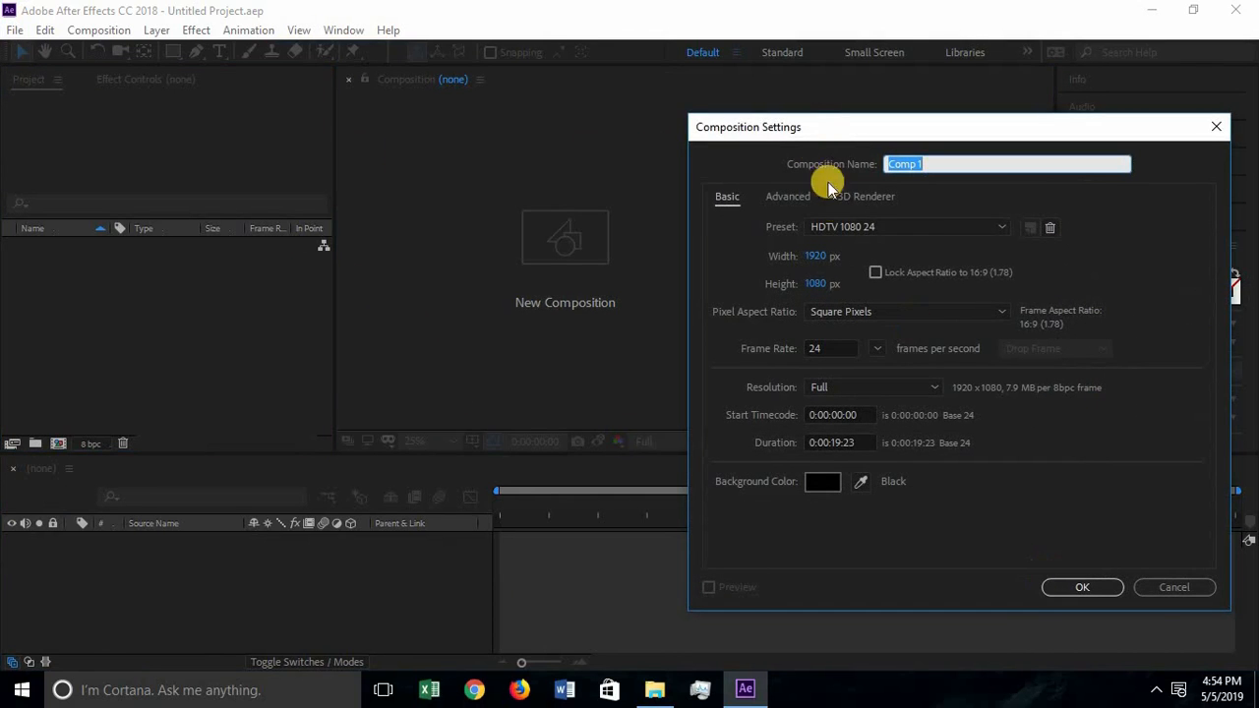
left_click_drag(801, 127, 425, 87)
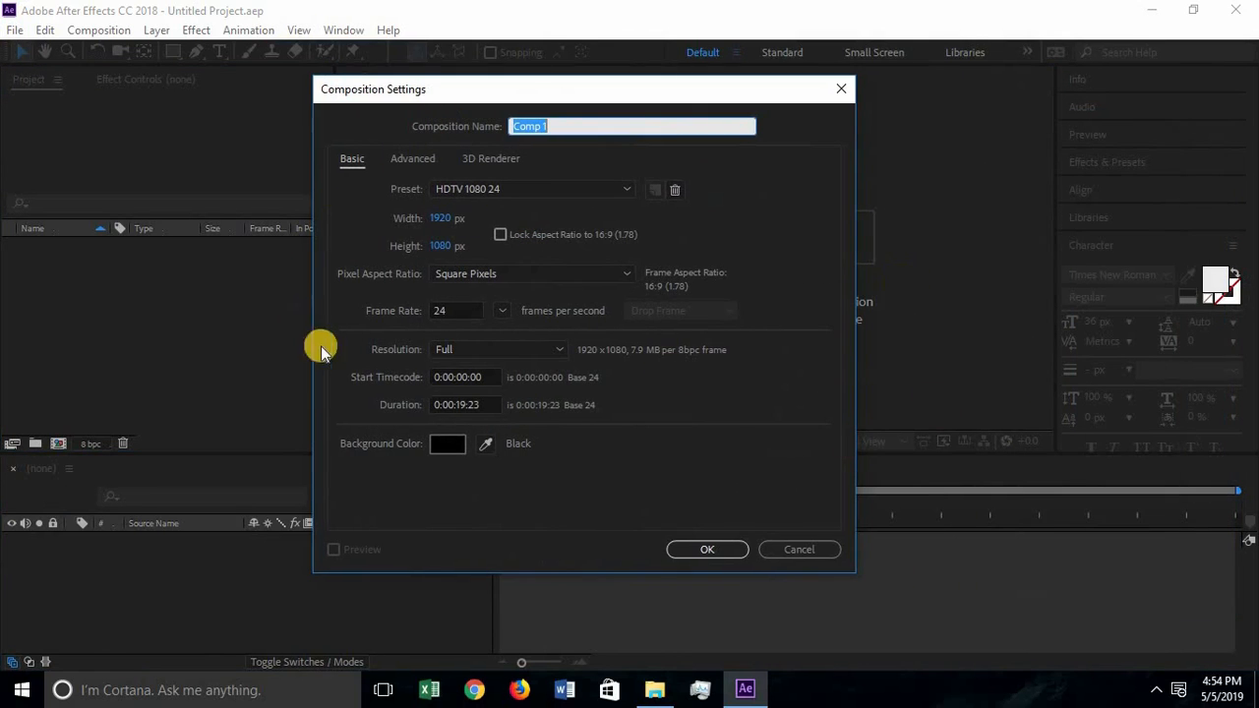
left_click(715, 559)
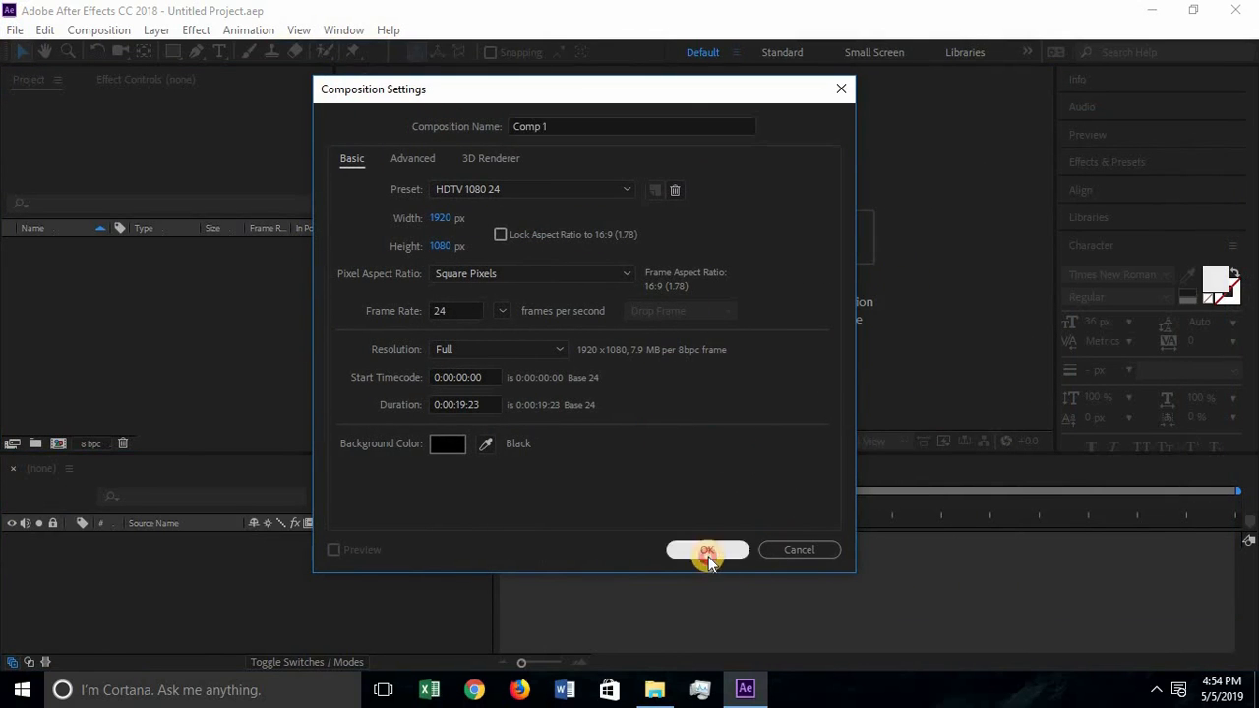
Import the video file MVI_6642.MOV from the Desktop as footage.
left_click(16, 32)
mouse_move(59, 256)
left_click(420, 258)
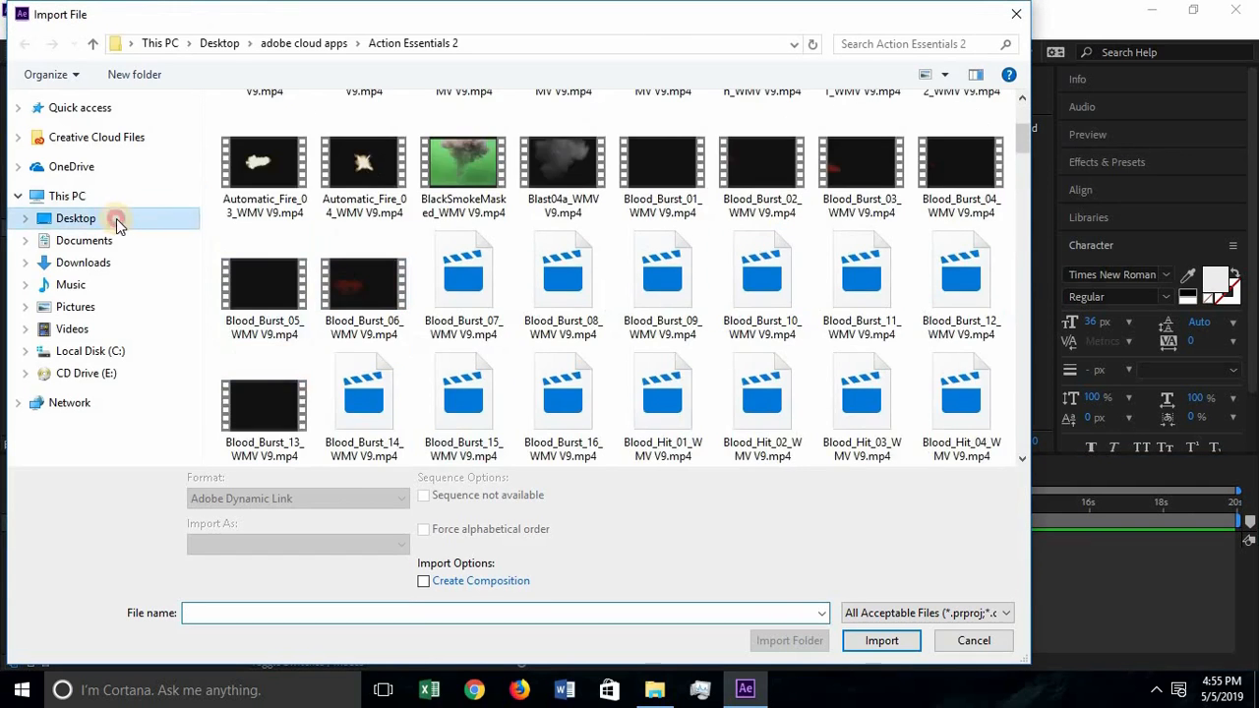
left_click(116, 218)
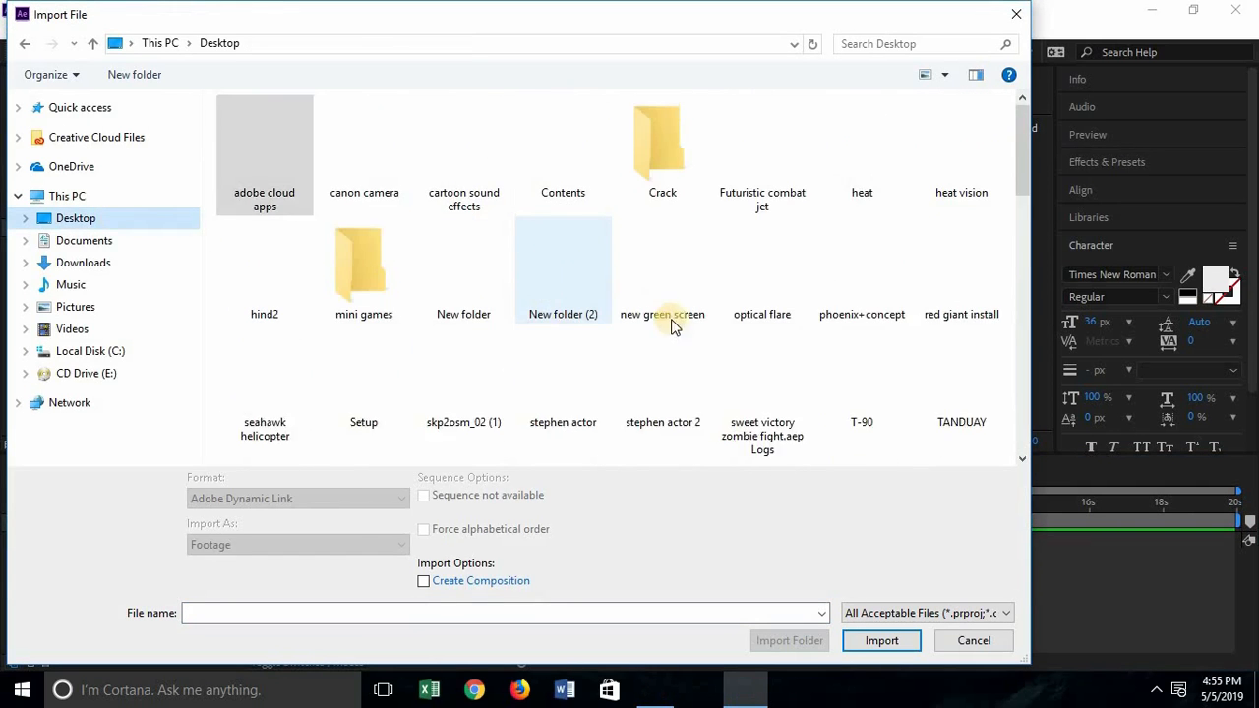
scroll(758, 311, "down", 5)
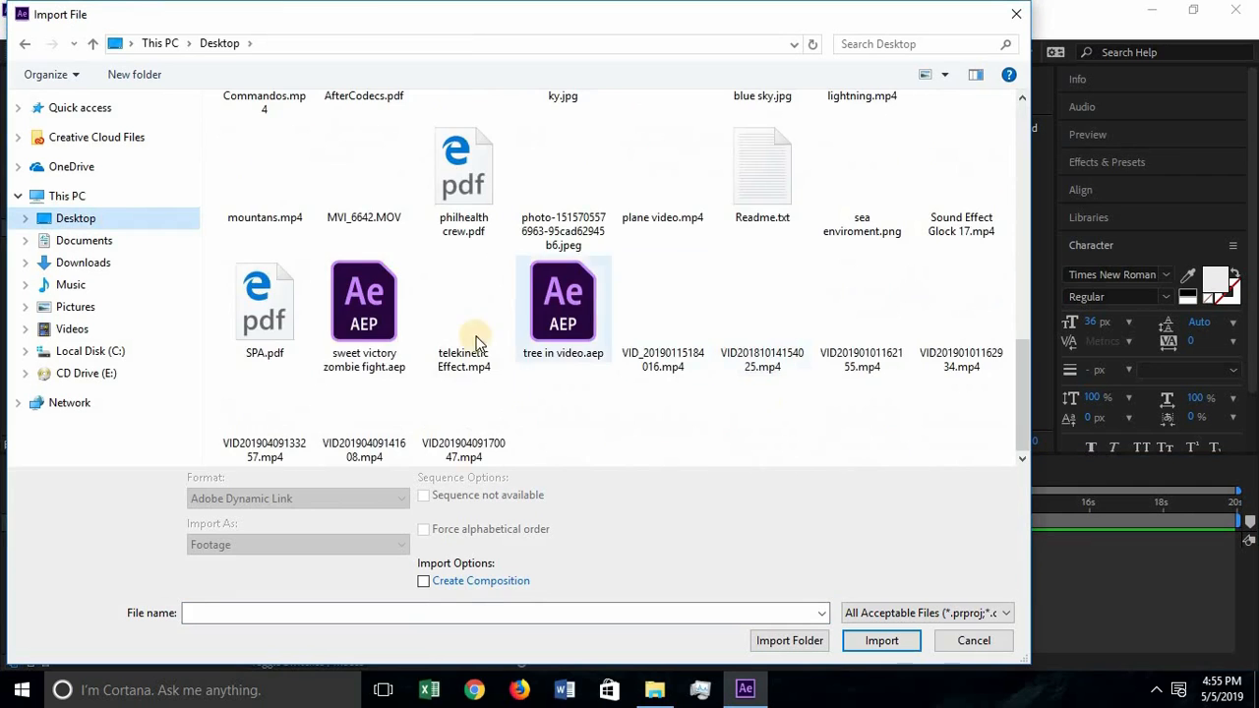
left_click(364, 185)
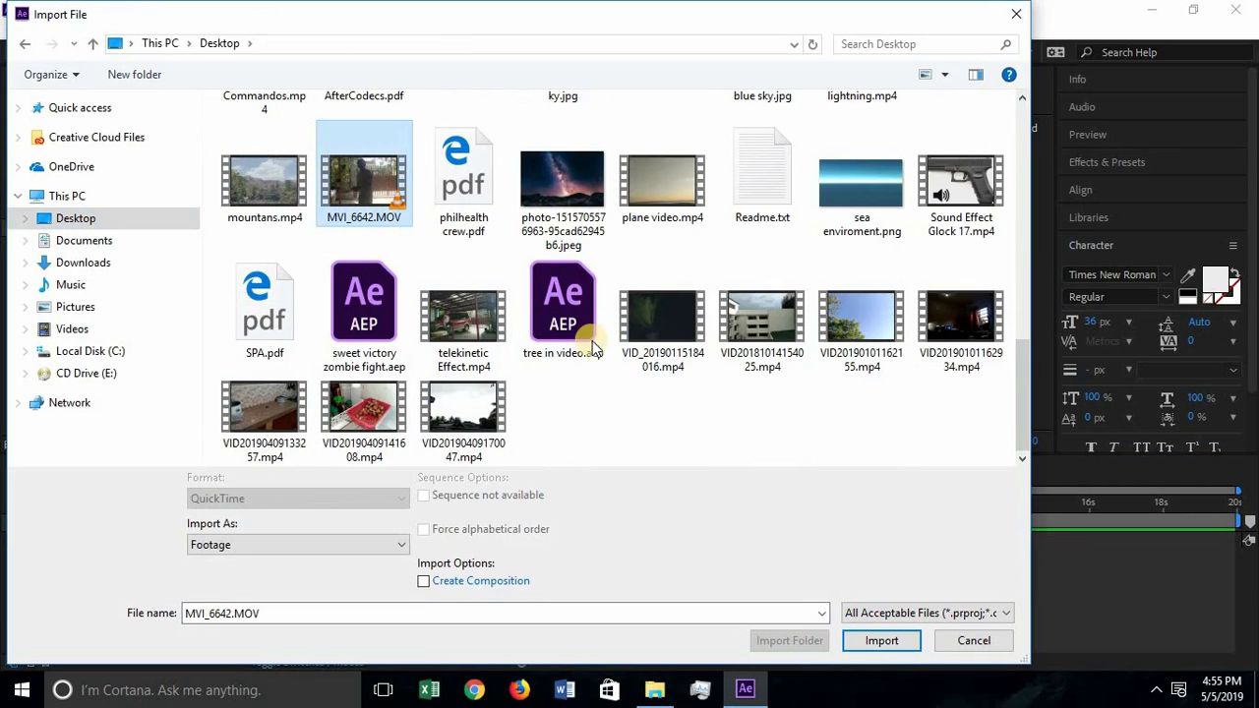
left_click(882, 640)
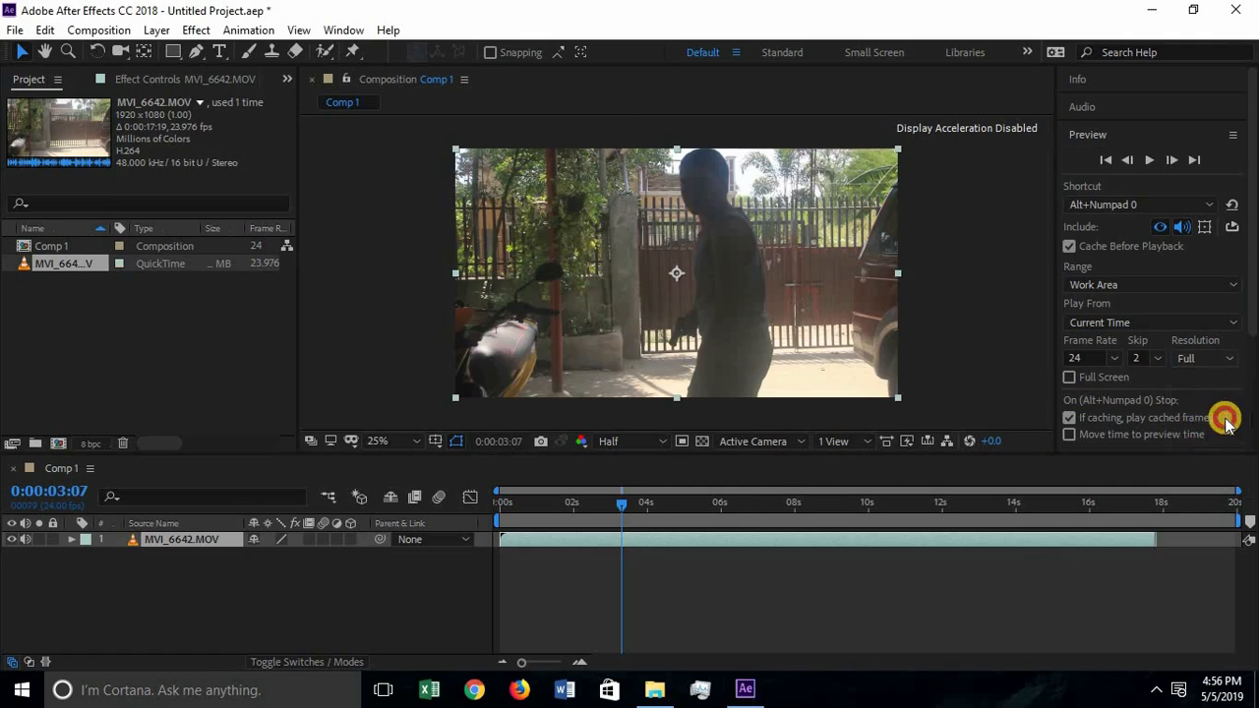
Cut away the part of the MVI_6642.MOV layer before 0:00:03:07 and move the remaining clip to the start of the timeline.
left_click(398, 442)
left_click(425, 138)
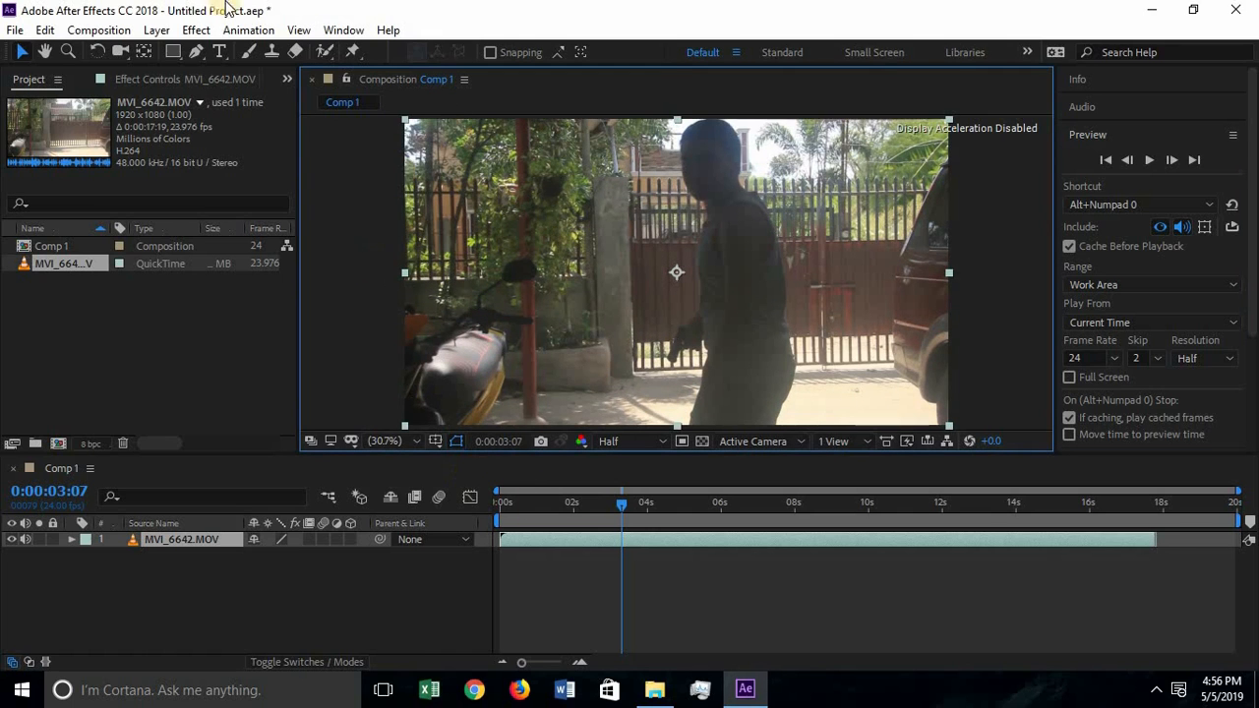
left_click(45, 30)
left_click(117, 283)
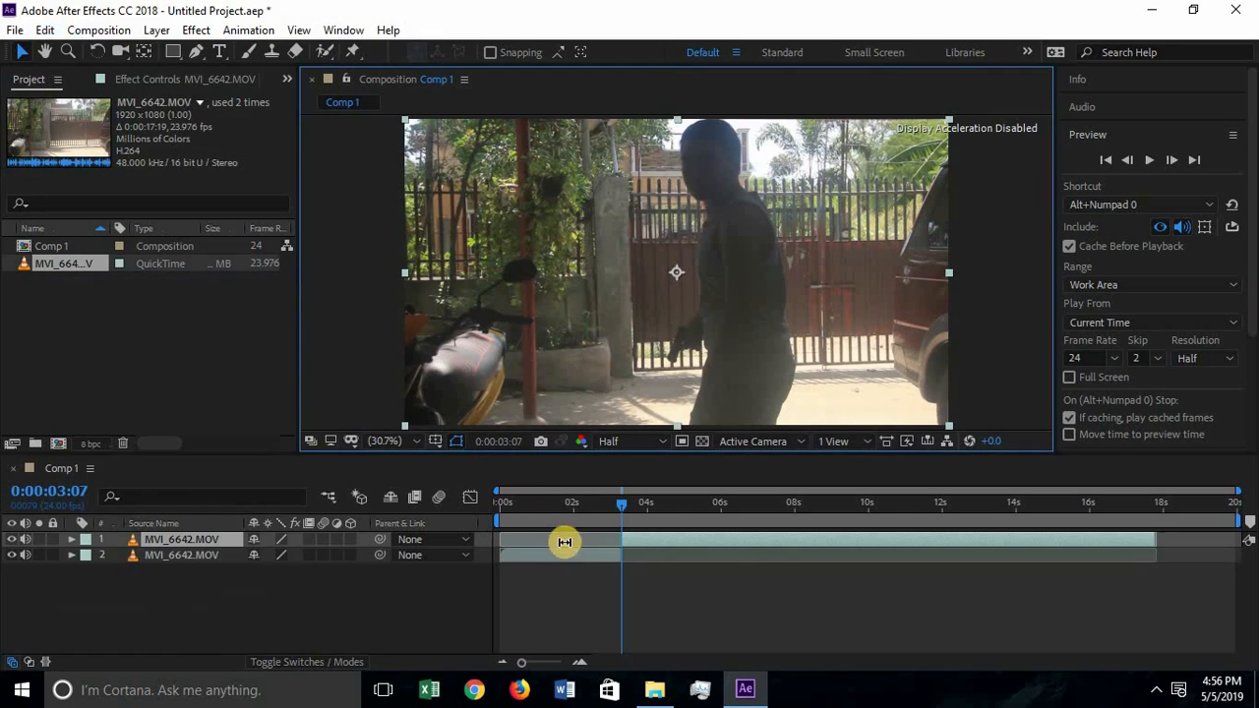
left_click(577, 563)
key("Delete")
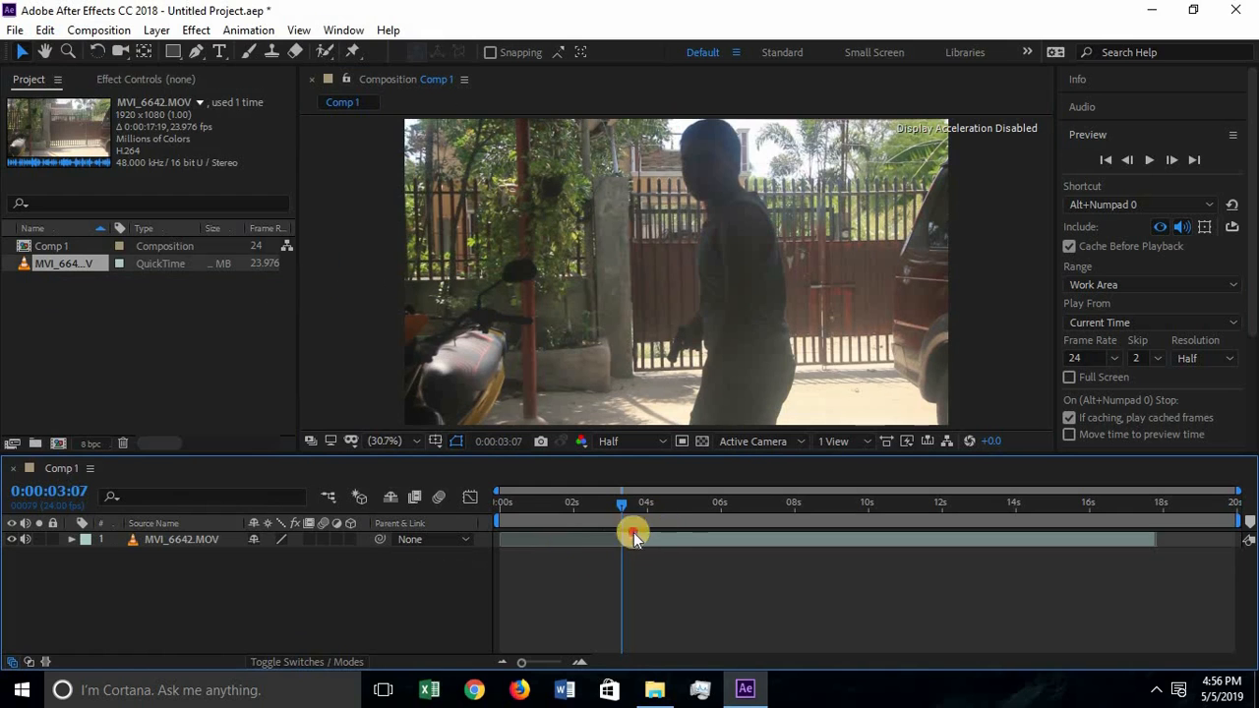
left_click_drag(639, 541, 517, 540)
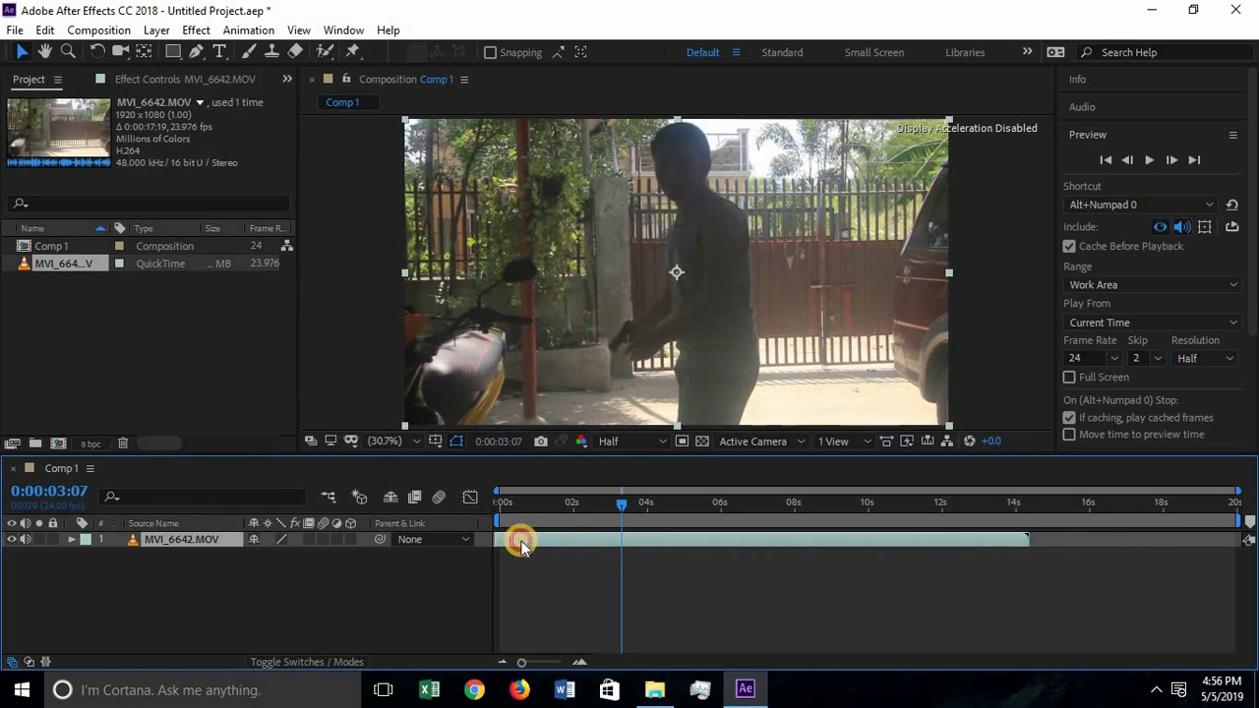
Trim the end of the MVI_6642.MOV layer to 0:00:03:20.
left_click(553, 505)
left_click_drag(559, 508, 640, 499)
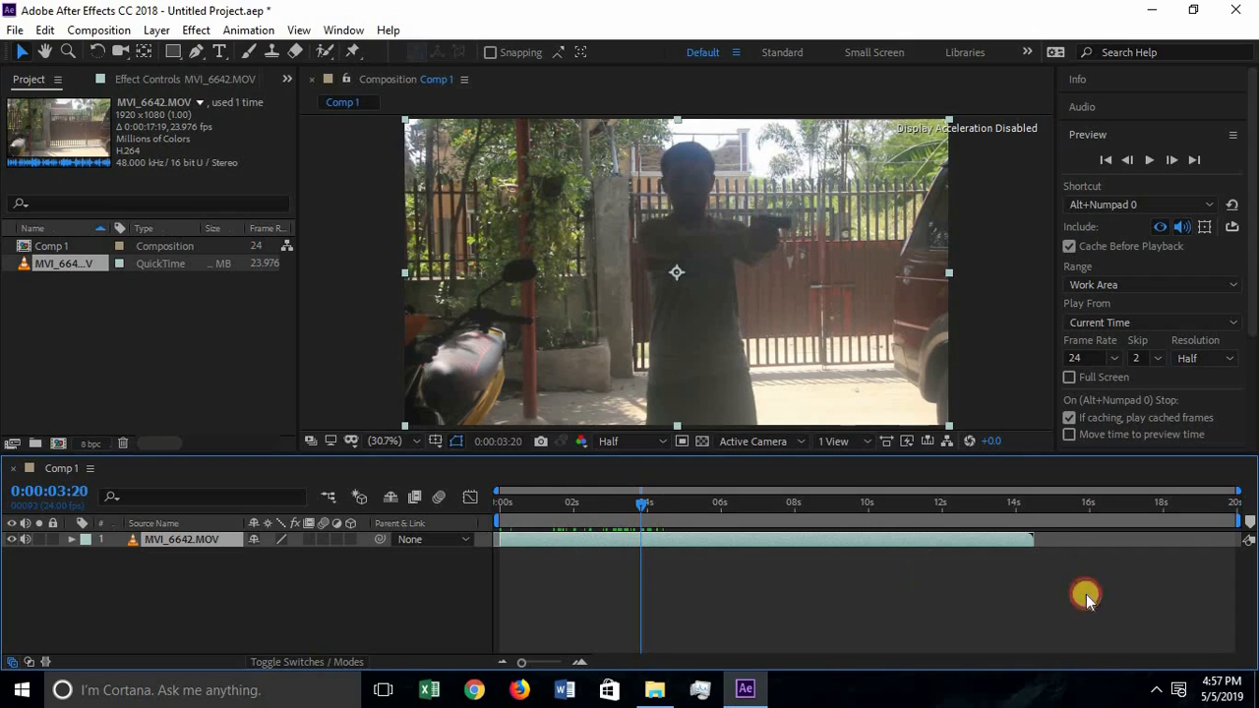
left_click_drag(742, 534, 647, 543)
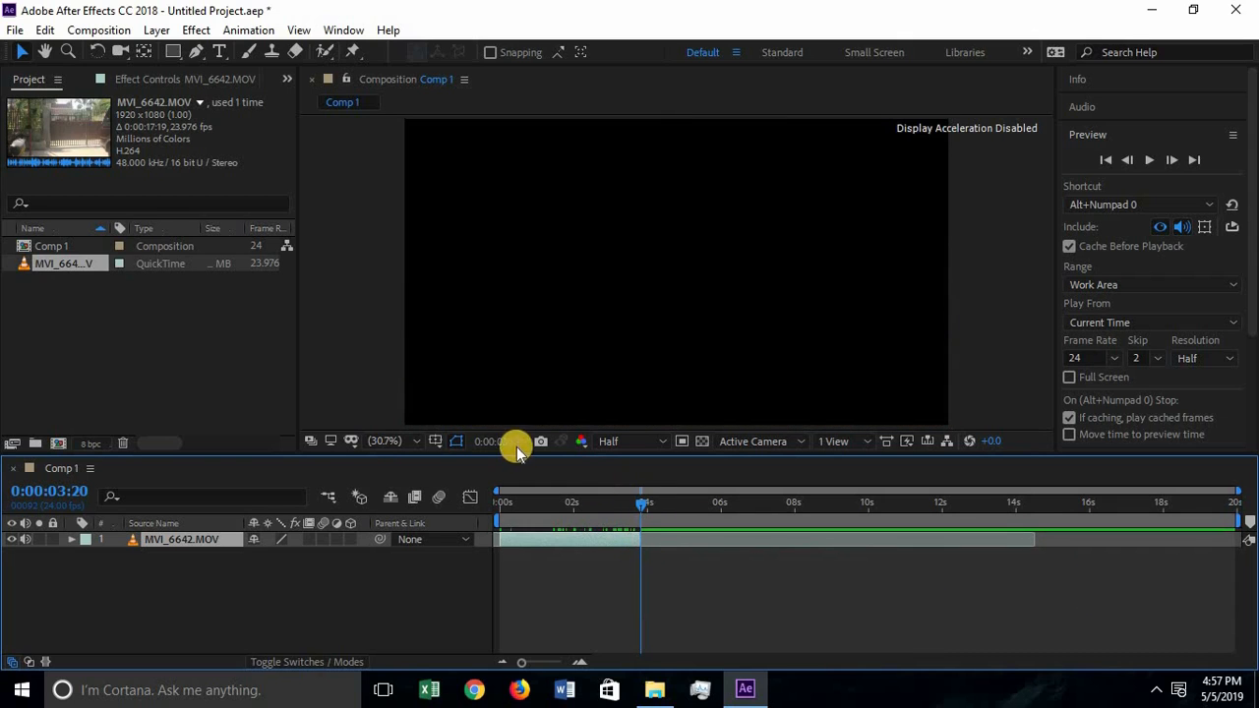
Copy the current time 0:00:03:20 and set it as the duration of Comp 1.
left_click(511, 448)
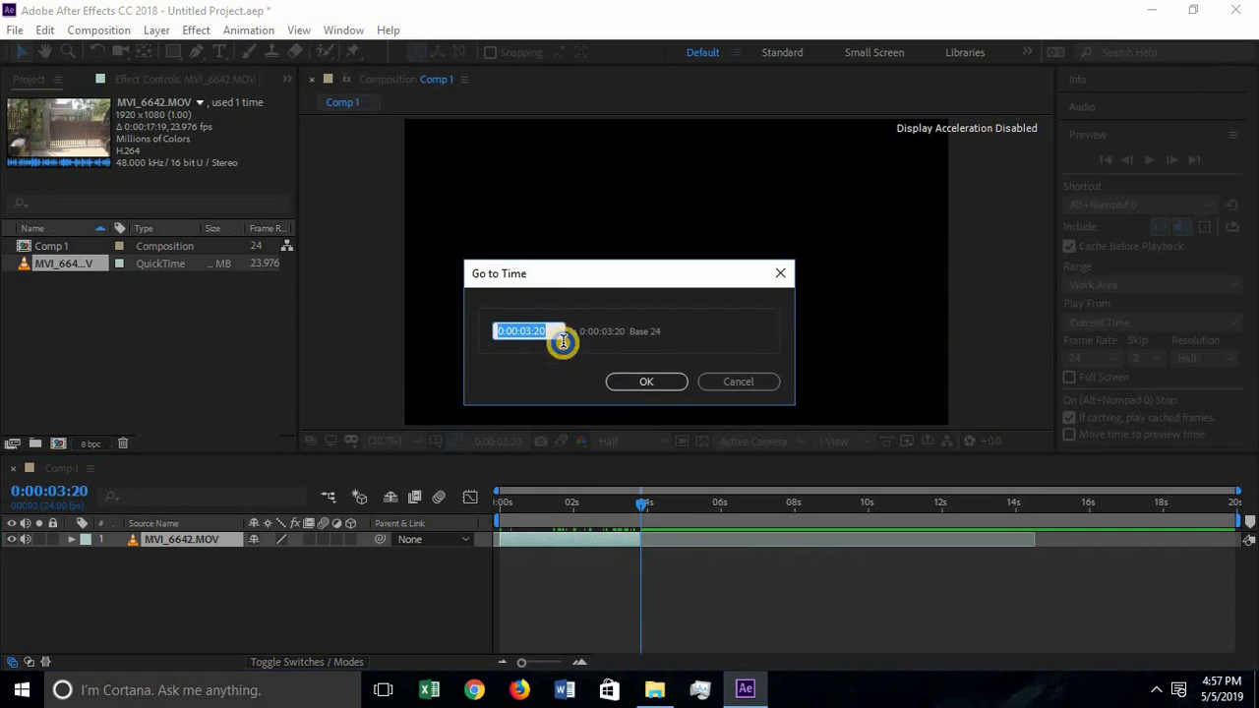
right_click(552, 332)
left_click(650, 394)
left_click(650, 382)
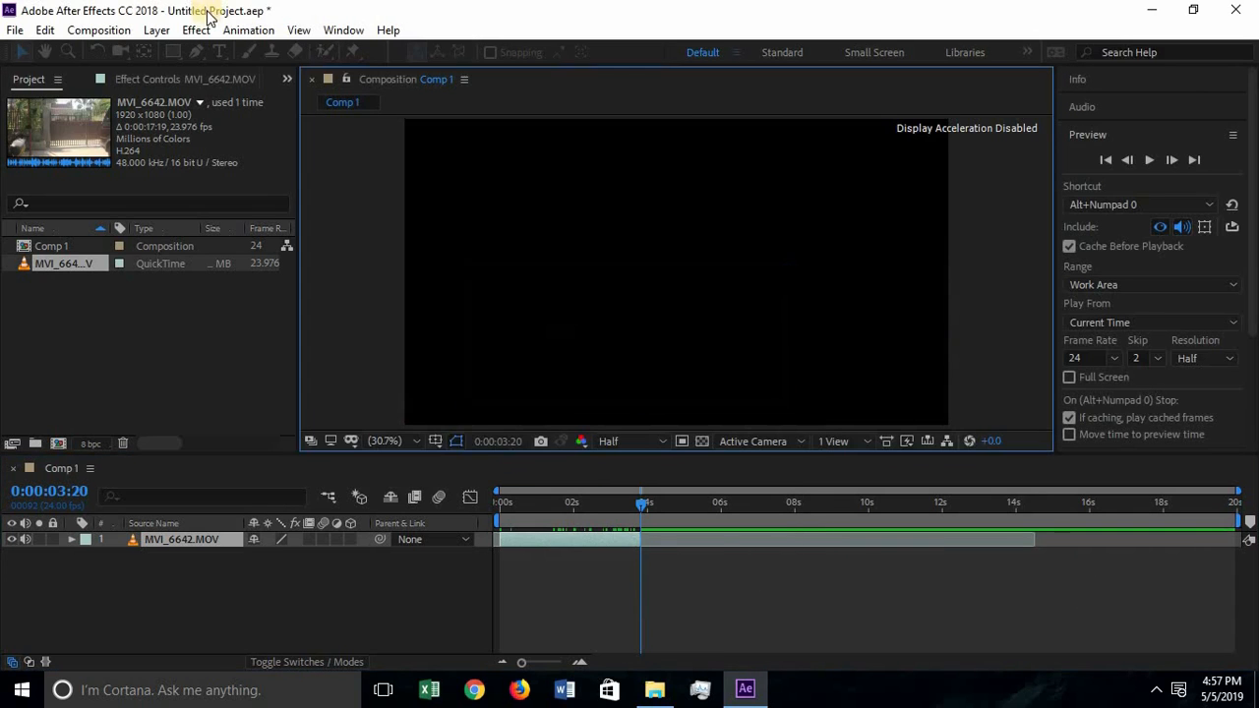
left_click(98, 29)
left_click(149, 79)
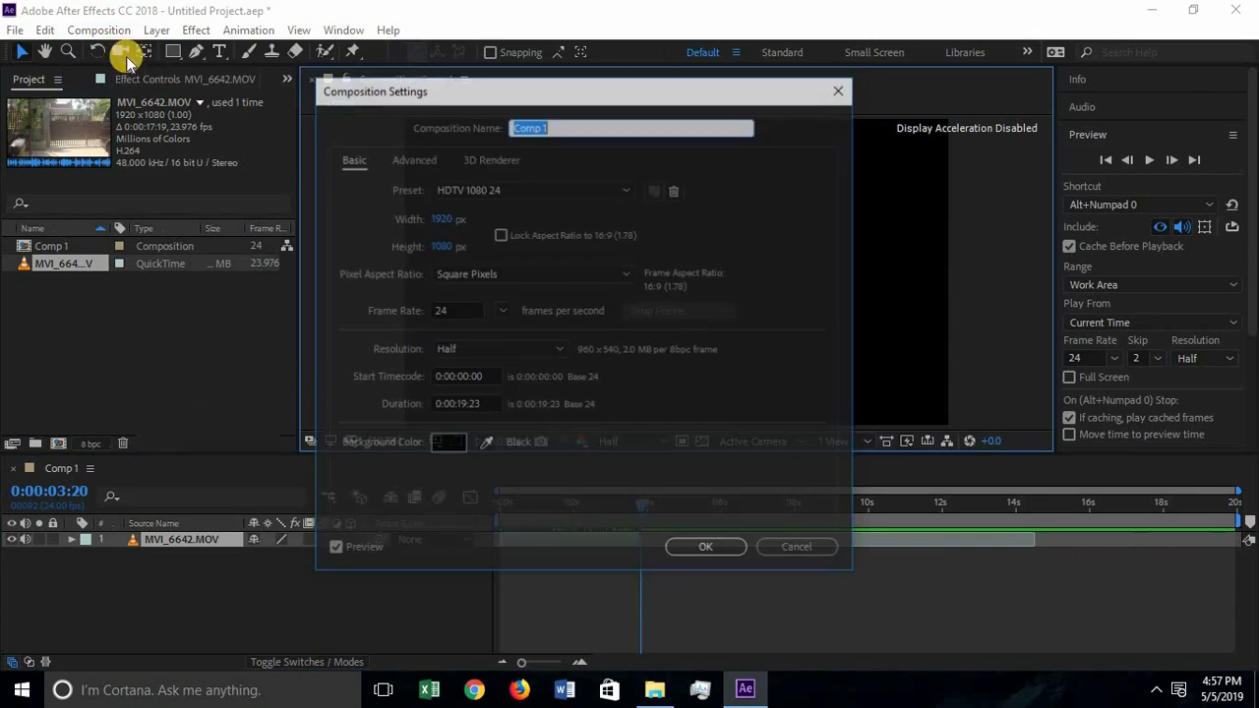
left_click(460, 404)
left_click_drag(482, 404, 434, 404)
right_click(436, 404)
left_click(478, 483)
left_click(687, 549)
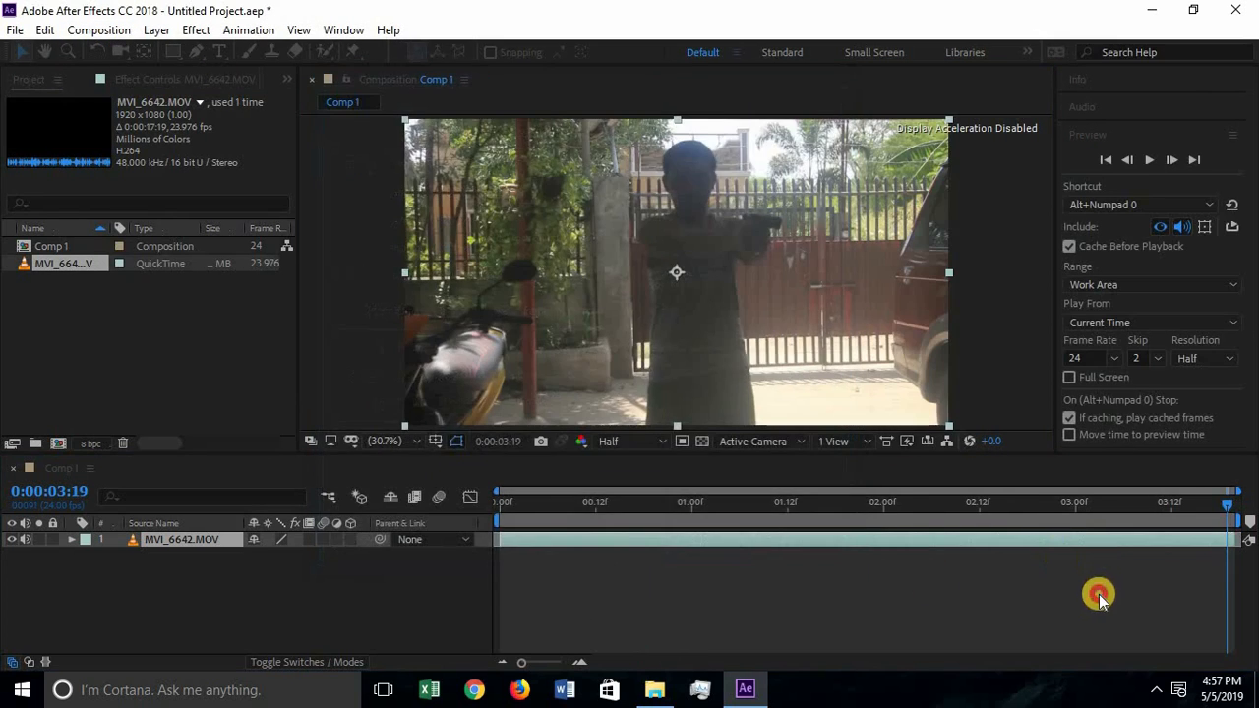
Step through the clip frame by frame and set the current time to 0:00:02:20.
left_click(1096, 594)
left_click_drag(826, 556, 976, 519)
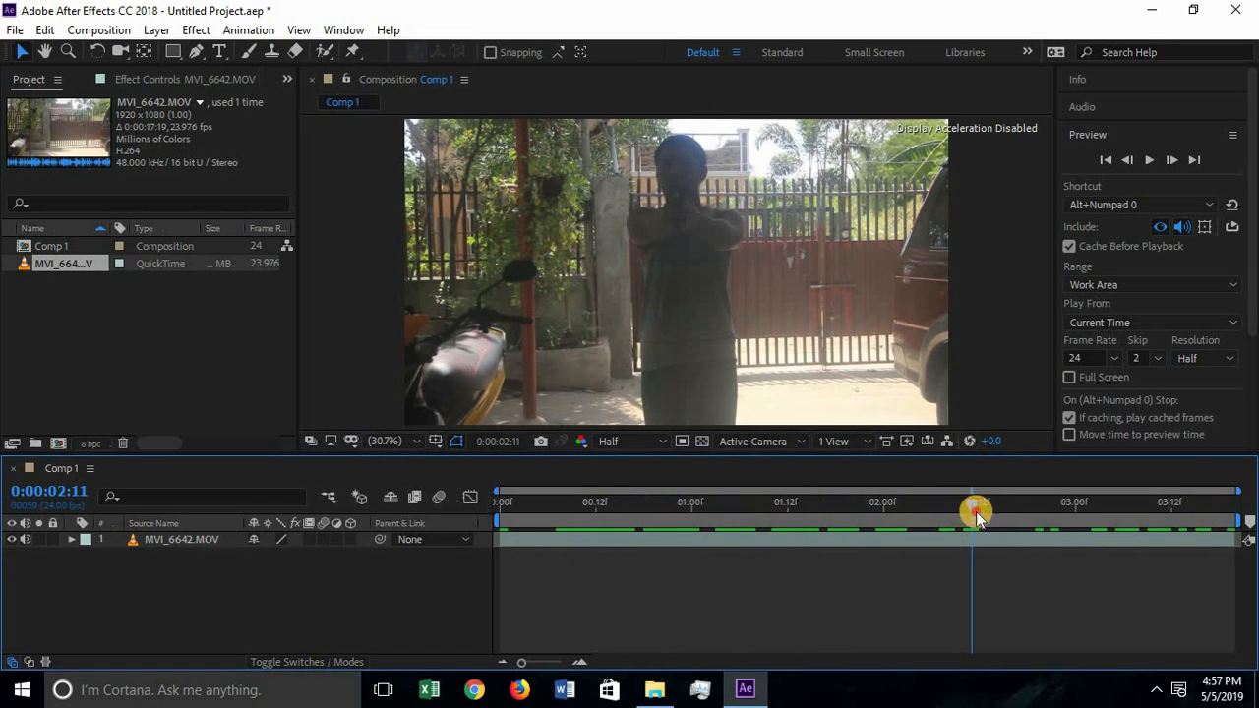
left_click(1172, 159)
left_click(1172, 160)
left_click(1176, 160)
left_click(1175, 161)
left_click(1176, 161)
left_click(1175, 161)
left_click(1176, 160)
left_click(1175, 160)
left_click(1175, 160)
left_click(1176, 160)
left_click(1176, 161)
left_click(1130, 161)
left_click(1129, 160)
Import Muzzle_Flash_Straight_10_WMV V9.mp4 from the Action Essentials 2 folder inside adobe cloud apps on the Desktop.
left_click(17, 30)
mouse_move(177, 259)
left_click(351, 260)
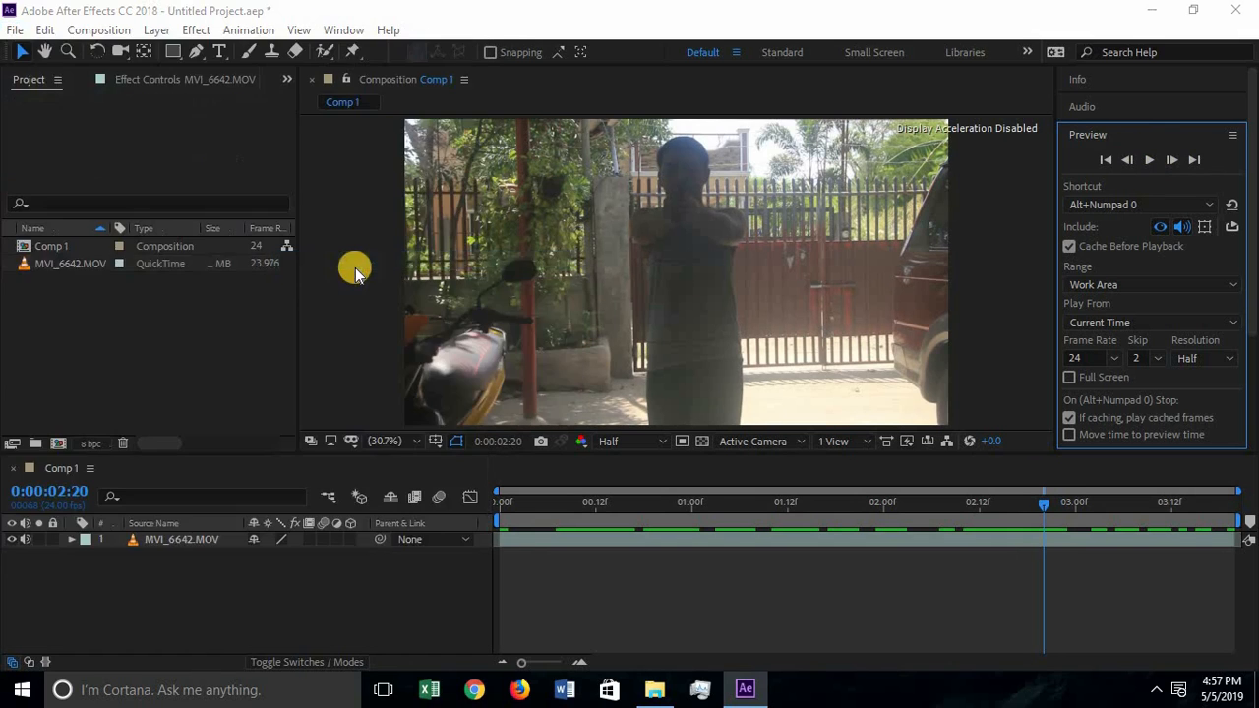
double_click(286, 182)
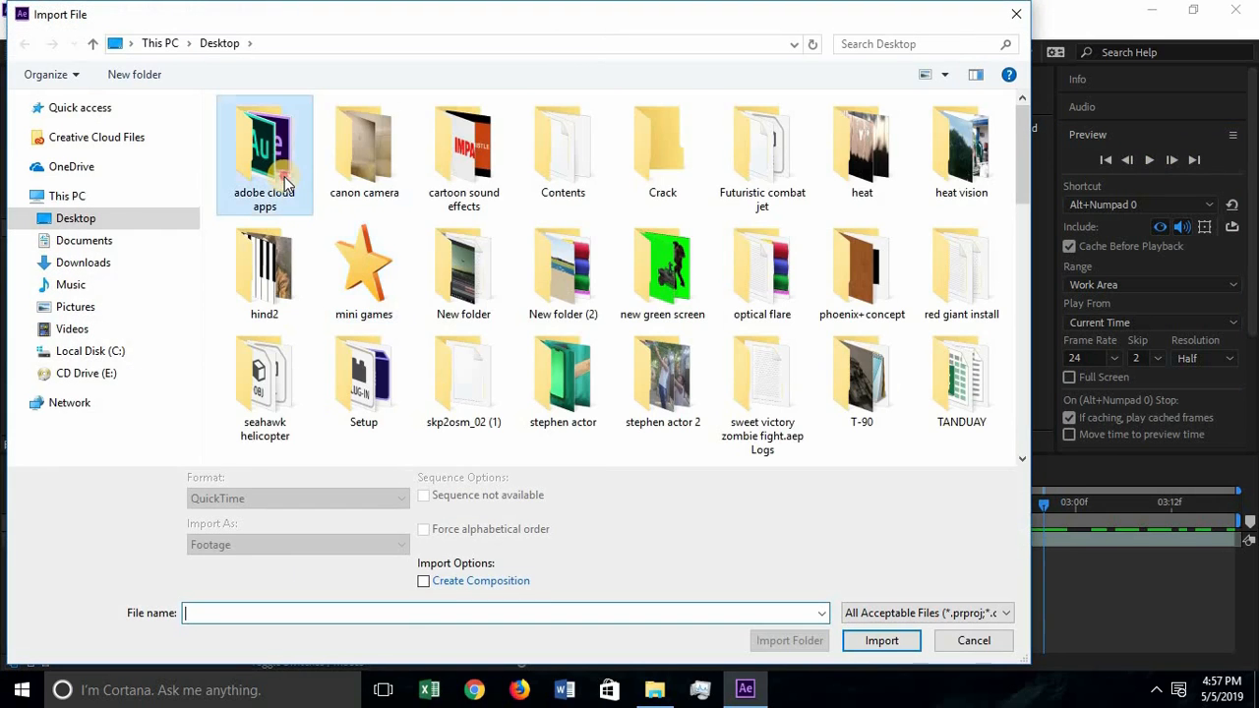
double_click(338, 129)
scroll(560, 270, "down", 5)
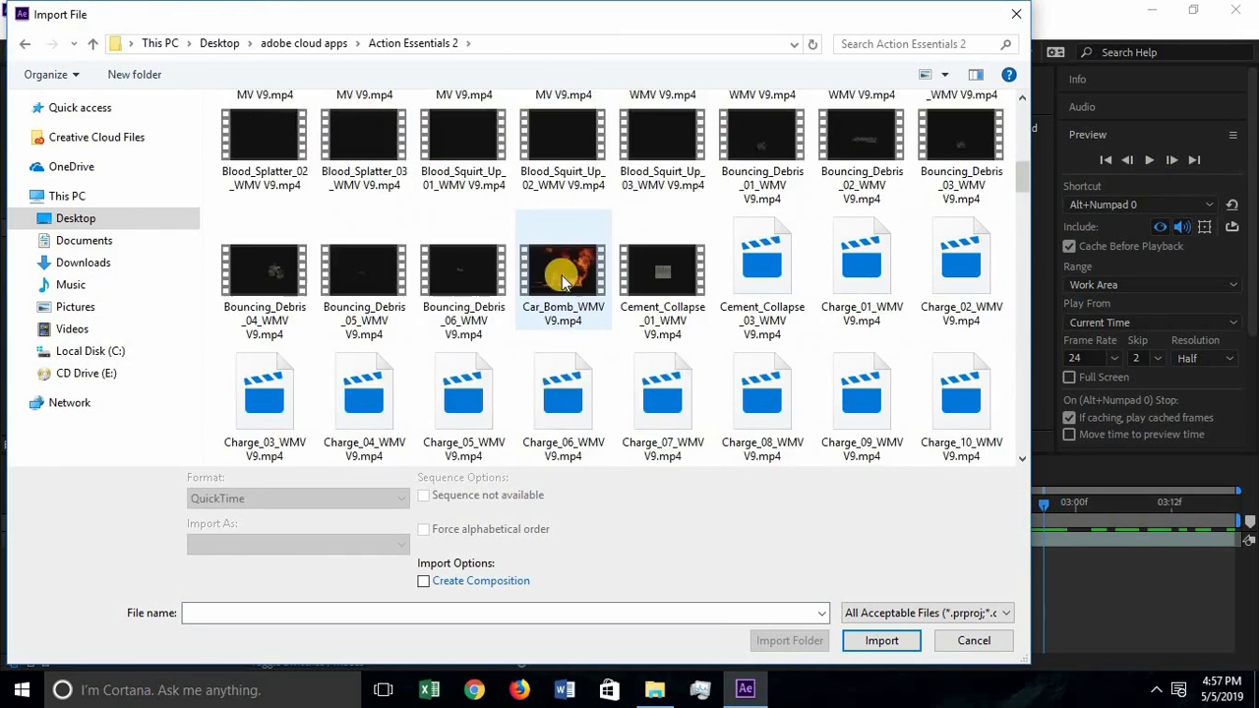
scroll(561, 278, "down", 4)
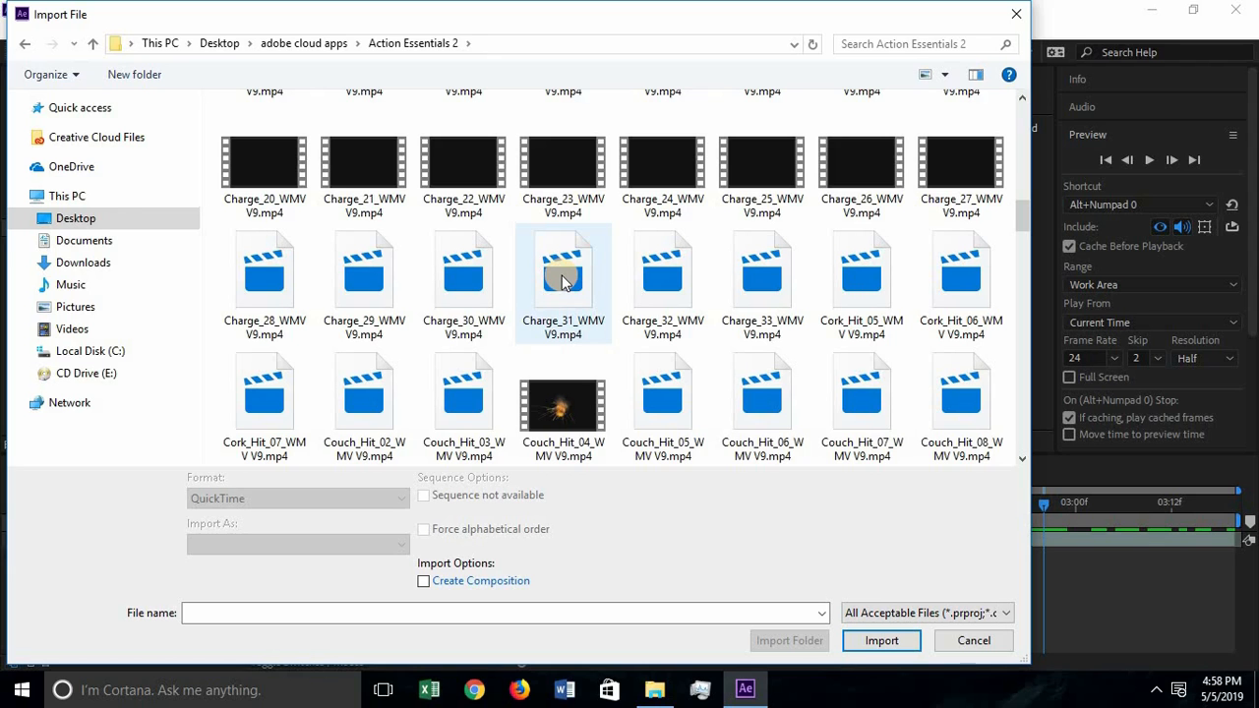
scroll(591, 285, "down", 10)
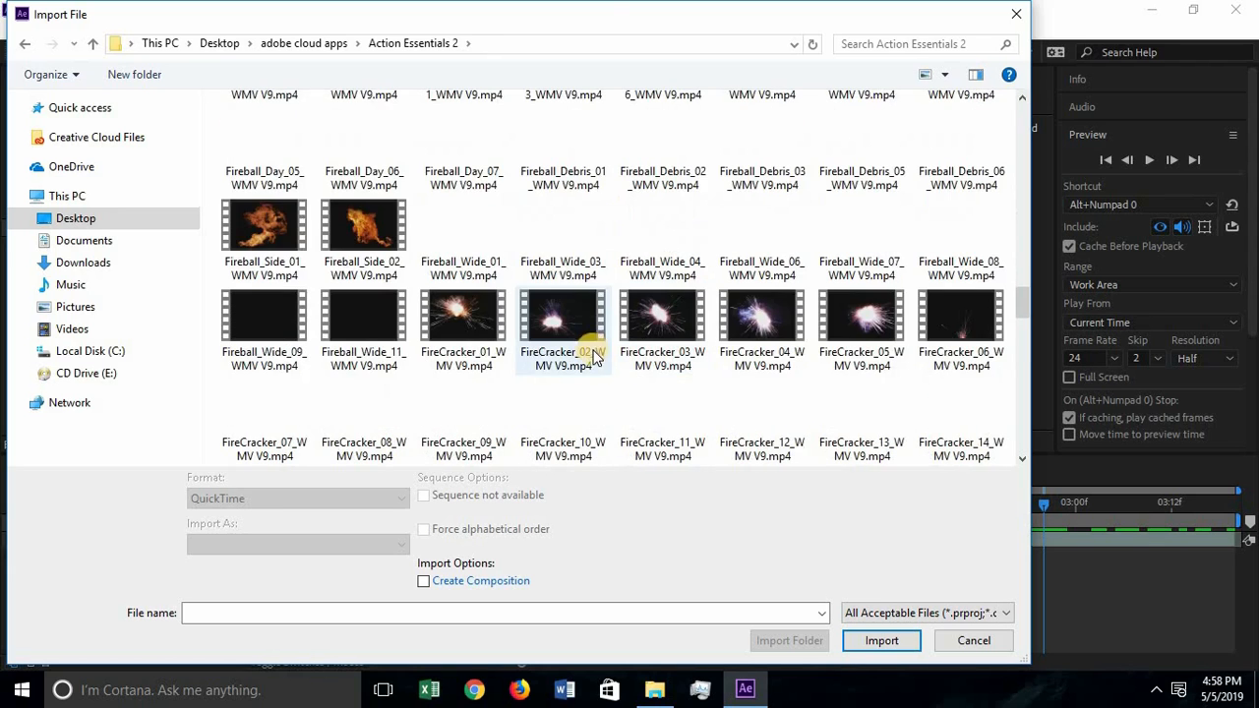
scroll(539, 366, "down", 10)
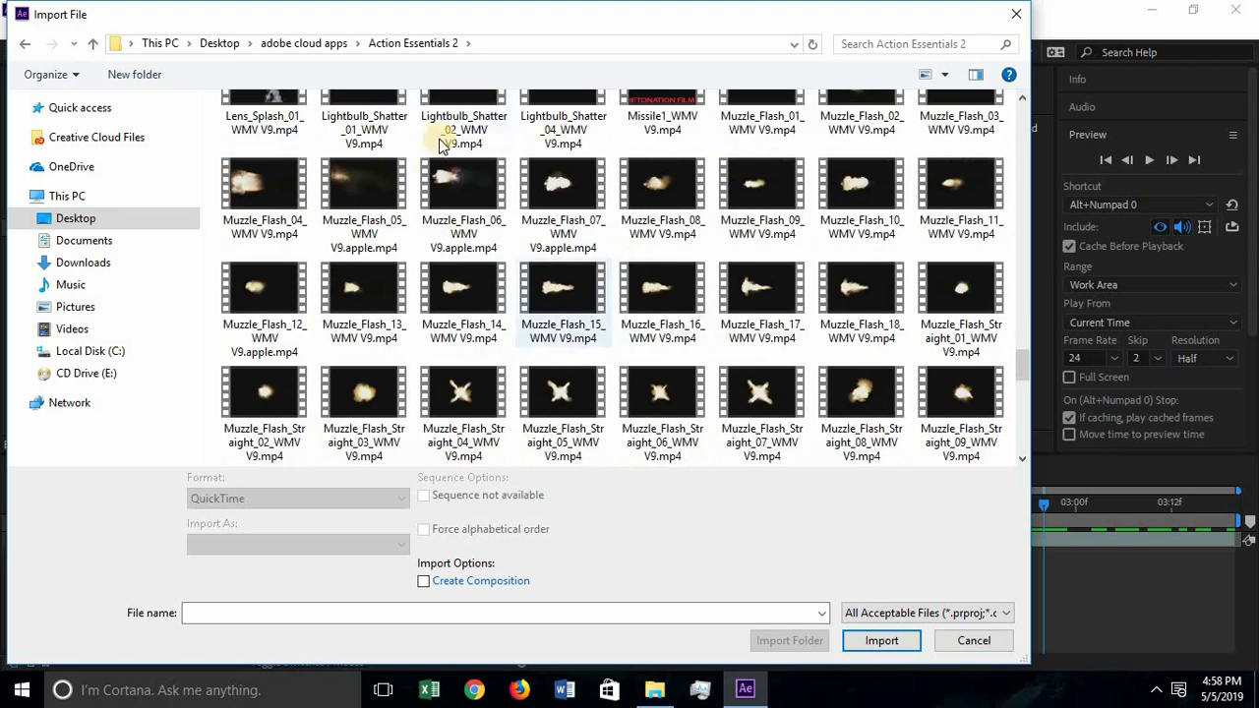
scroll(443, 266, "down", 3)
scroll(496, 276, "up", 2)
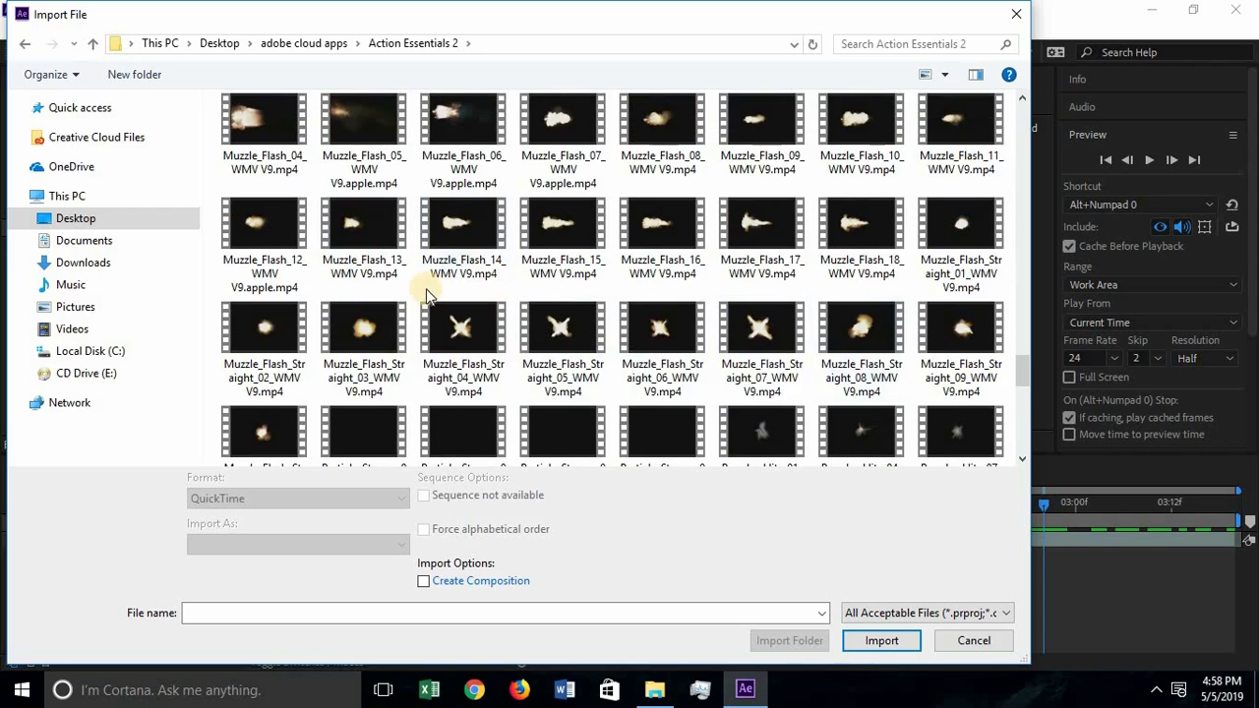
scroll(418, 291, "down", 2)
left_click(263, 304)
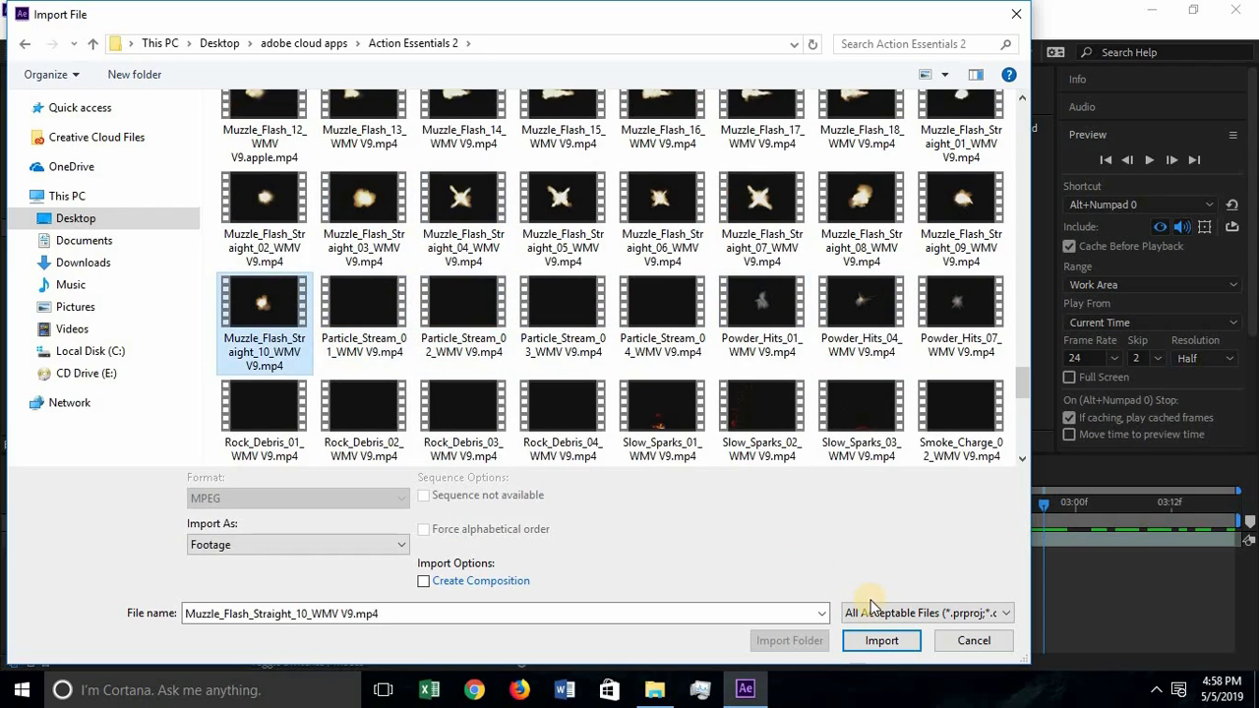
left_click(882, 640)
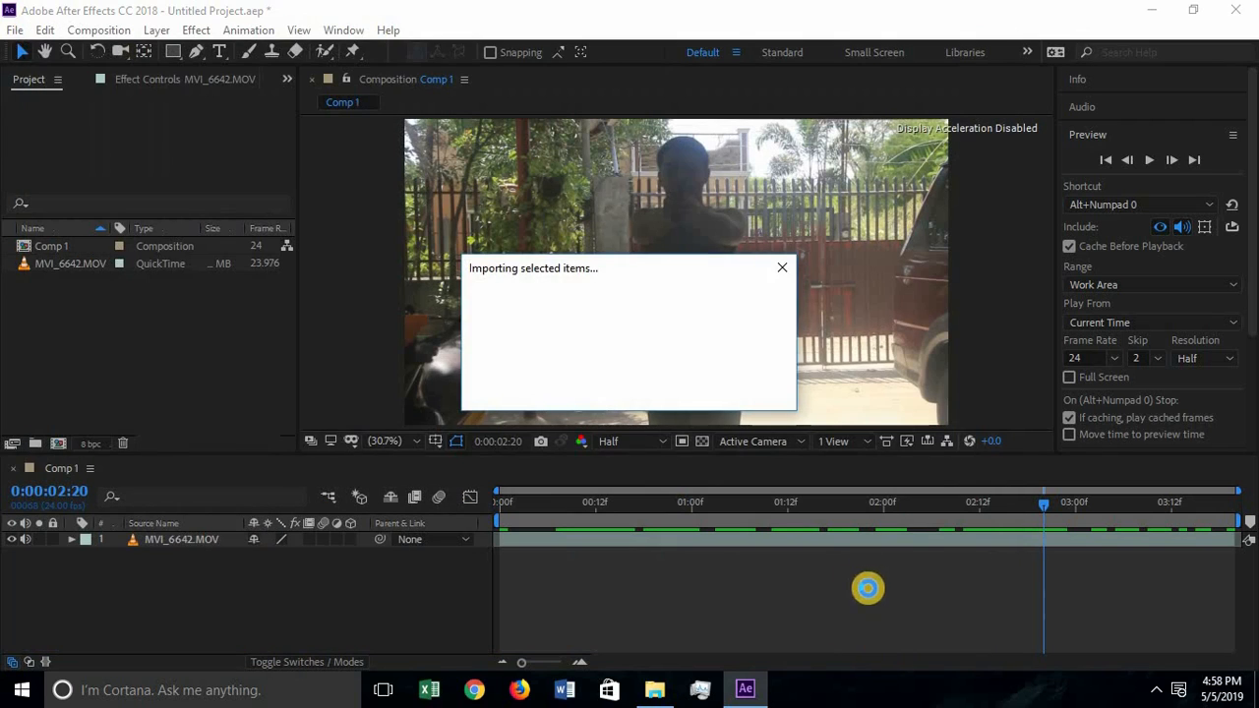
Add the muzzle flash clip to Comp 1 above the MVI_6642.MOV layer, starting at 0:00:02:20.
left_click_drag(85, 263, 307, 553)
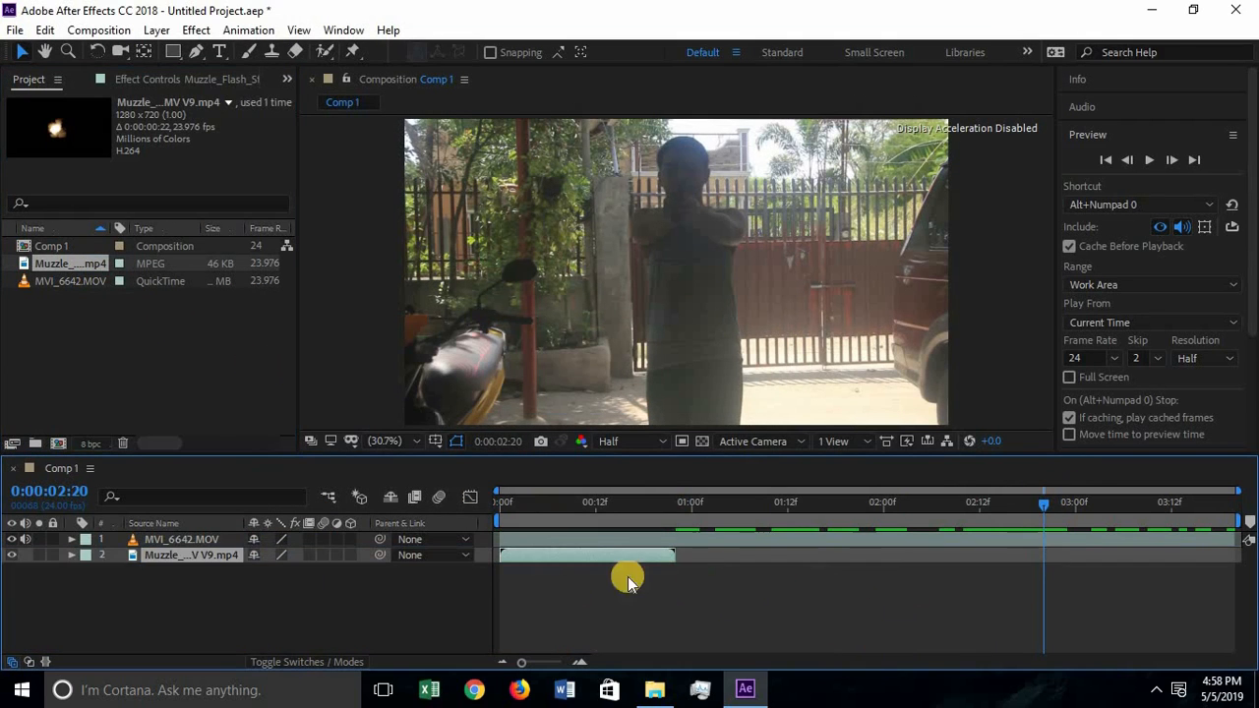
left_click_drag(554, 566, 1091, 563)
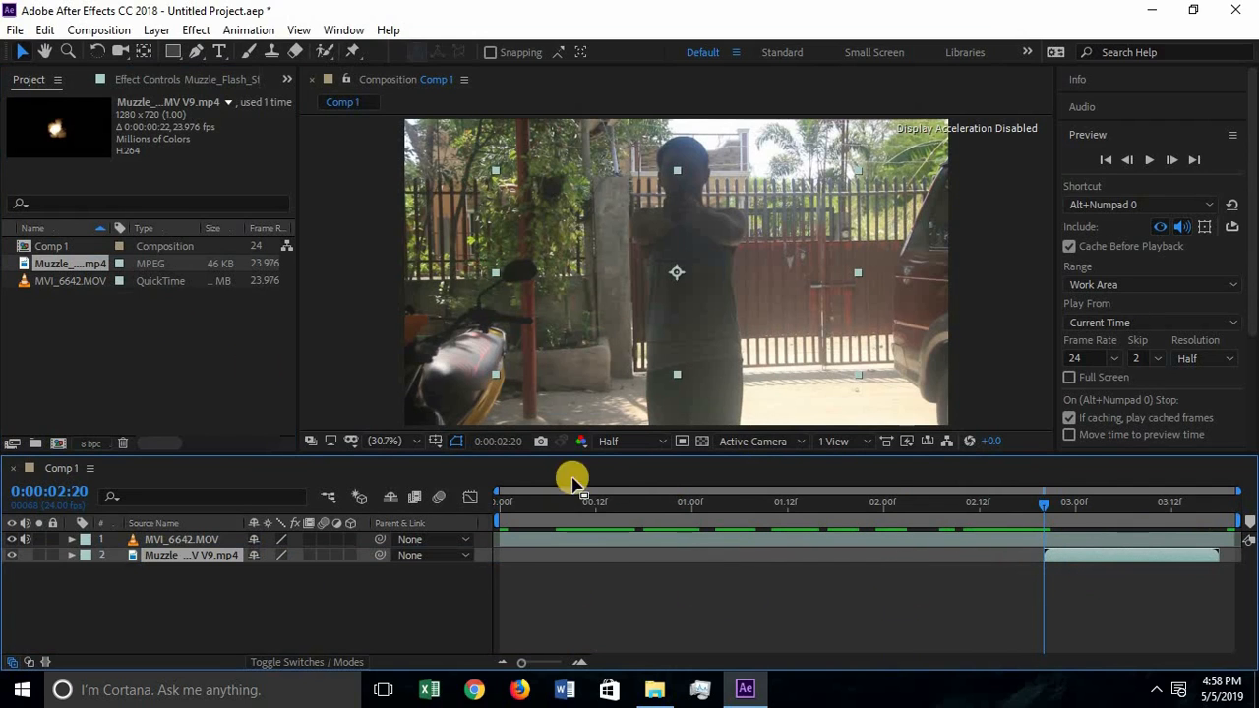
left_click_drag(180, 553, 195, 535)
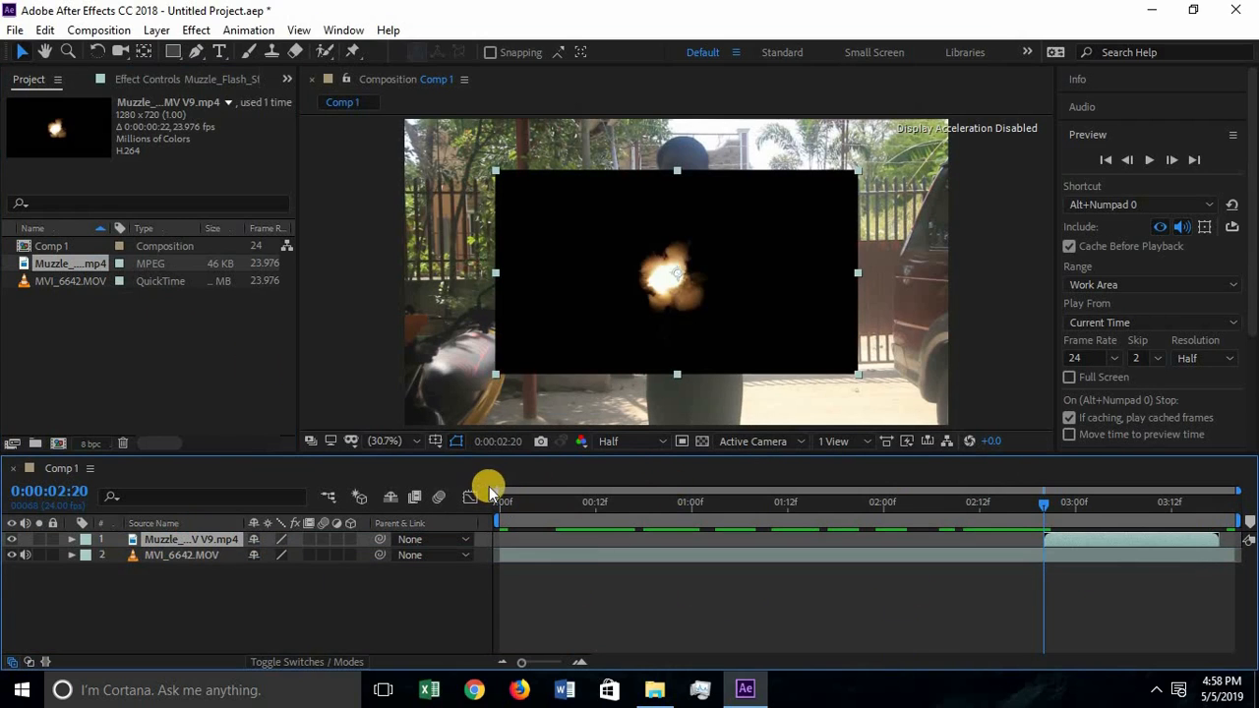
left_click_drag(492, 486, 846, 486)
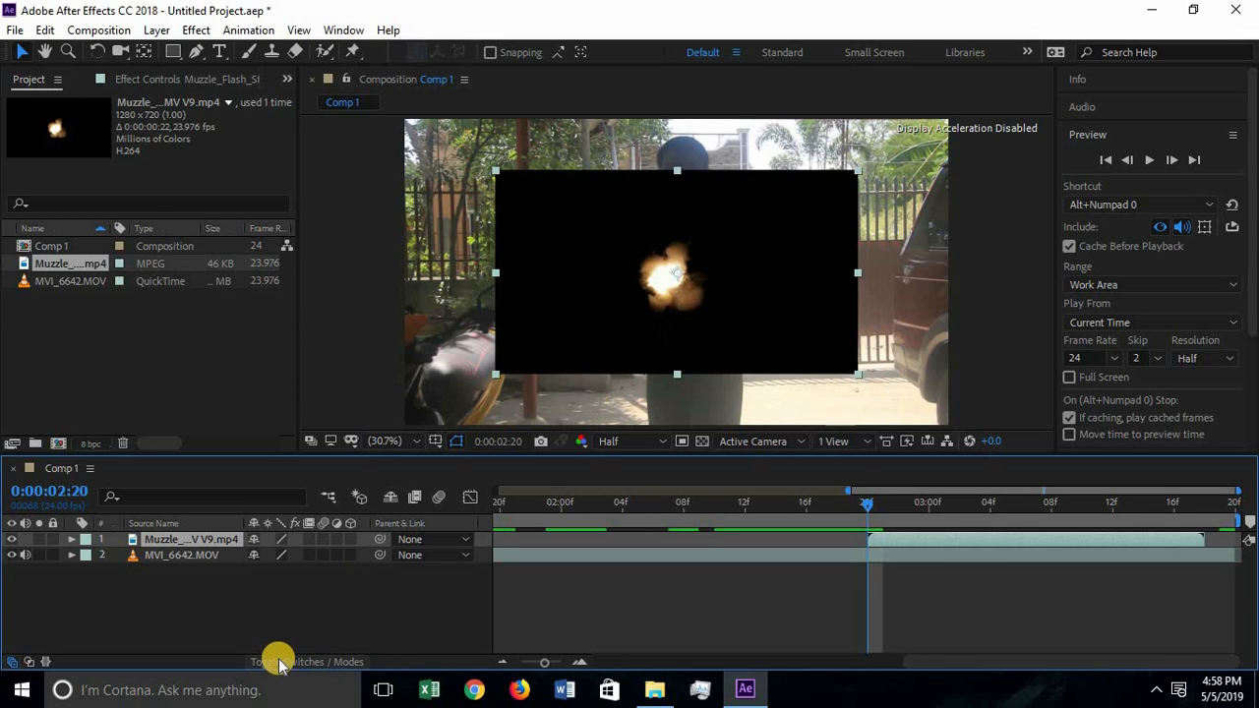
Set the blending mode of the muzzle flash layer to Add.
left_click(279, 663)
left_click(290, 543)
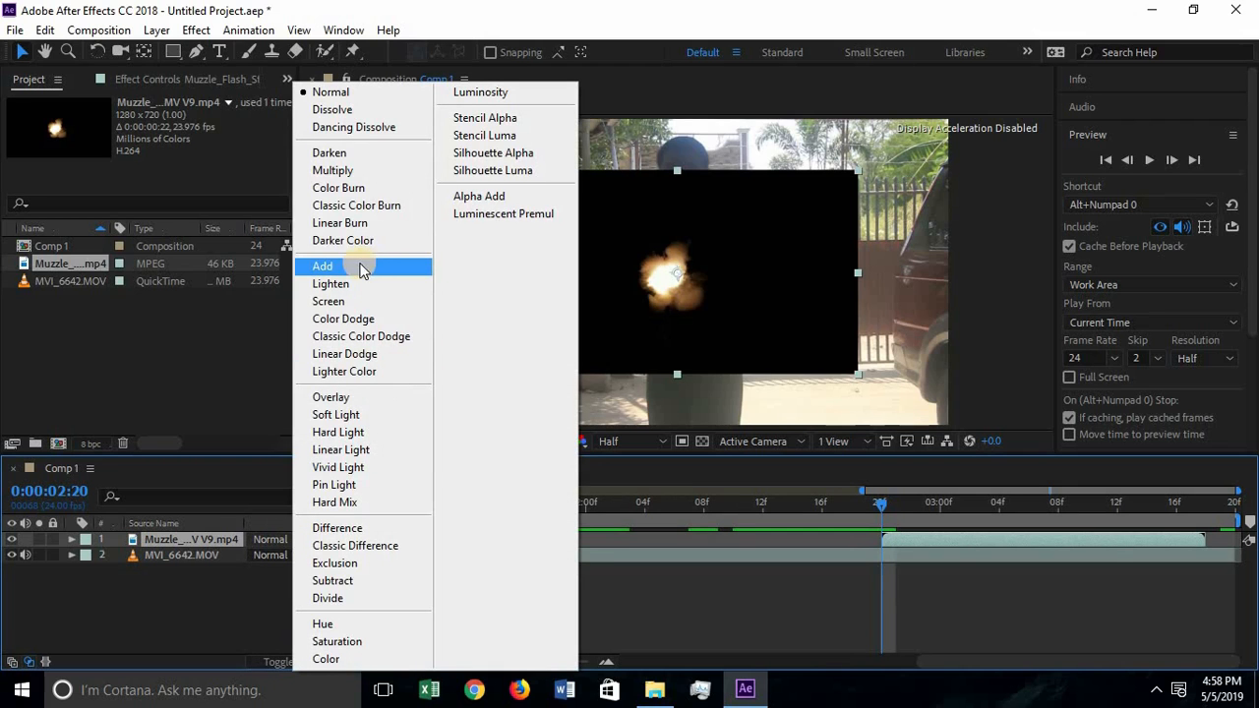
left_click(349, 276)
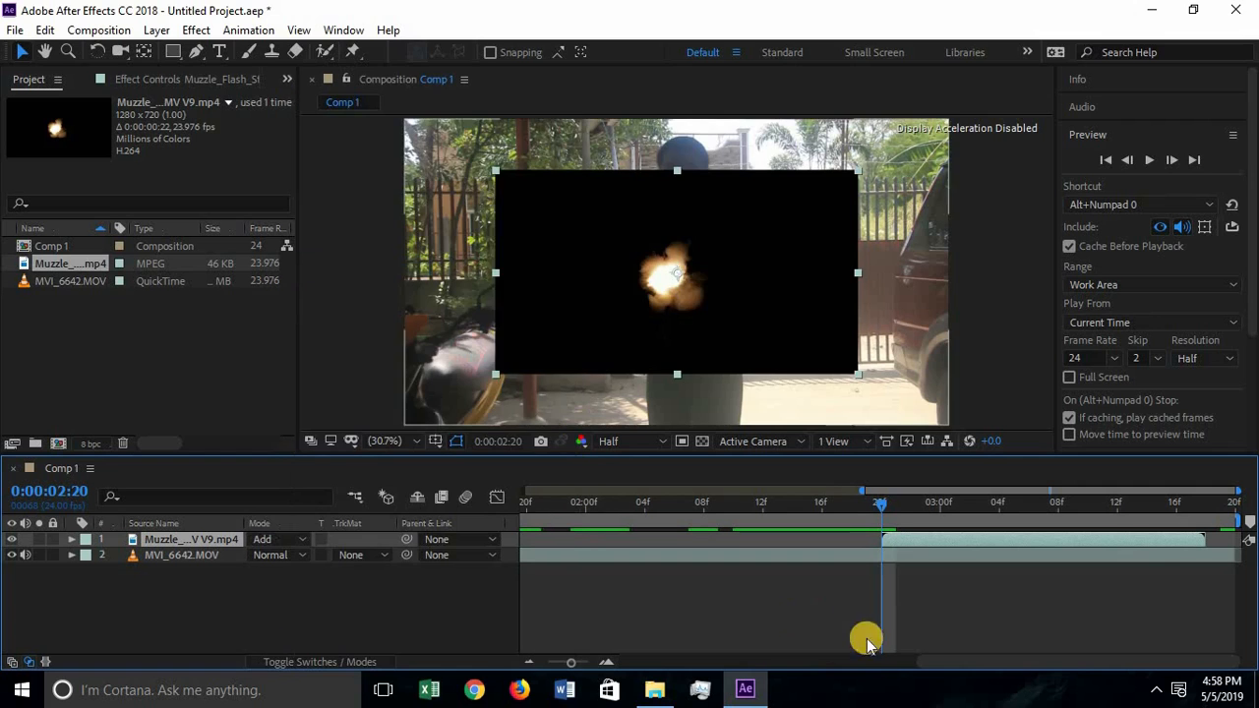
Set the muzzle flash layer's Anchor Point to 610, 377 so that it sits closer to the center of the flash.
scroll(682, 288, "up", 3)
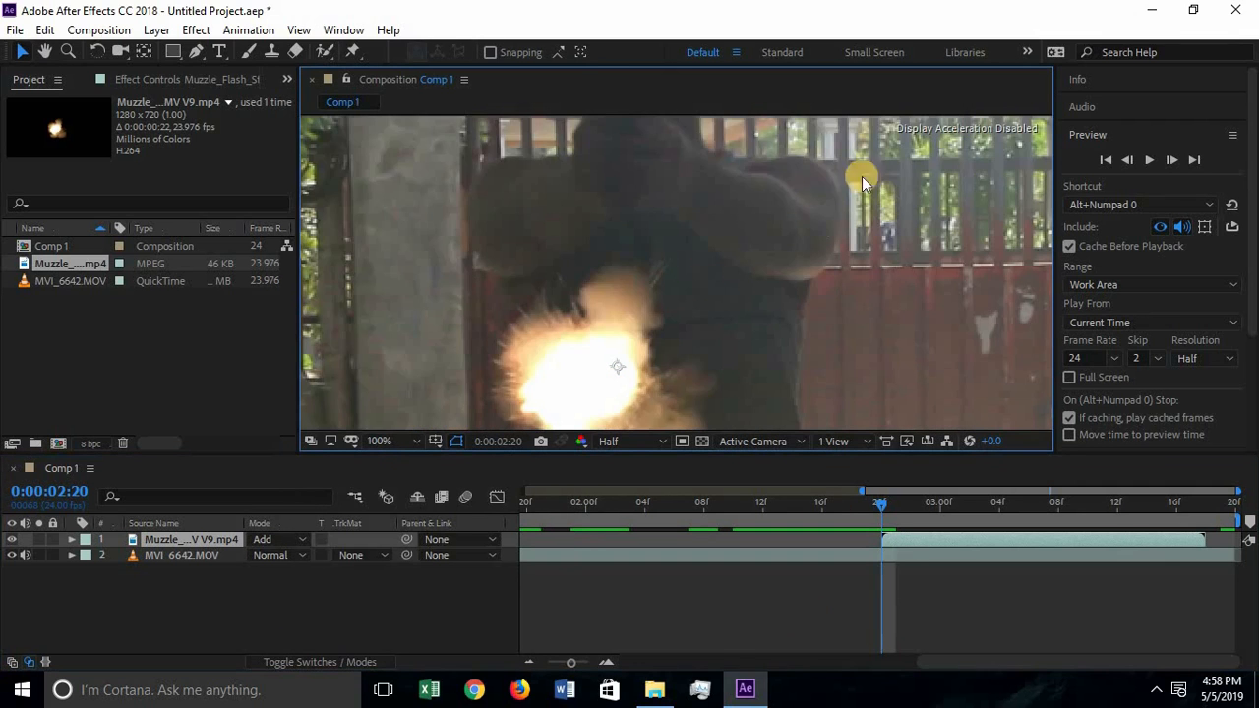
scroll(568, 313, "down", 2)
left_click(209, 554)
left_click(662, 324)
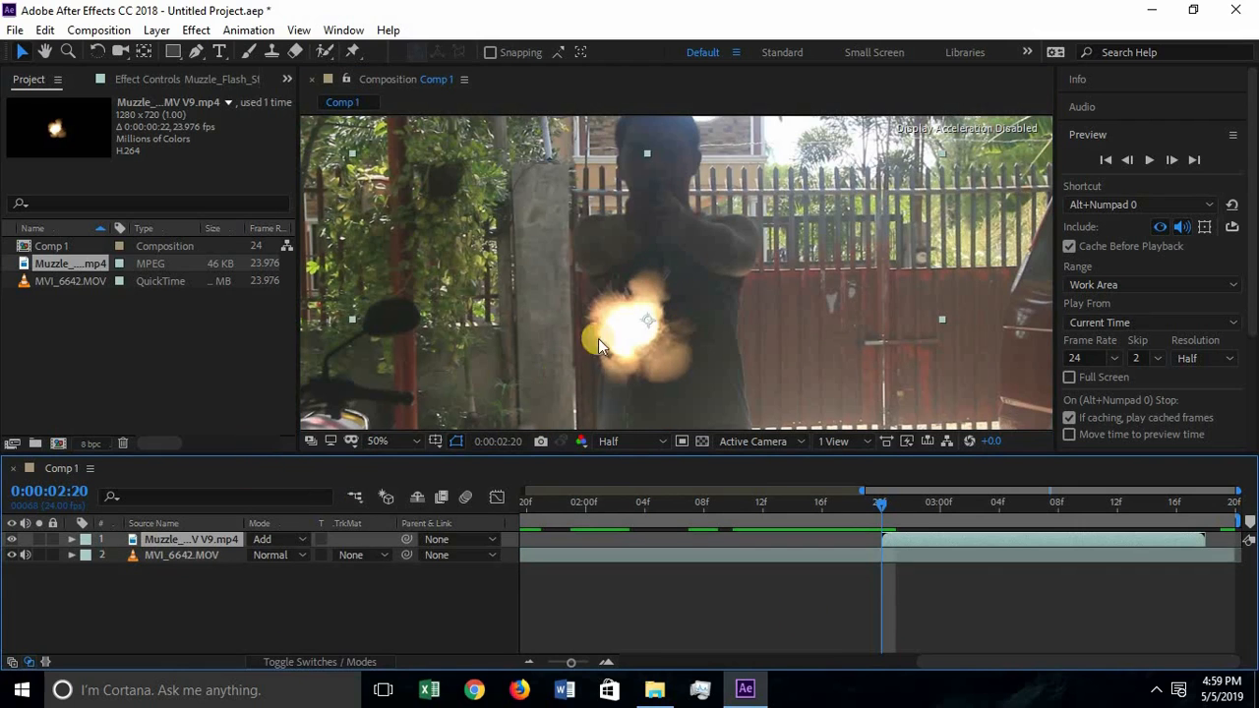
left_click(65, 541)
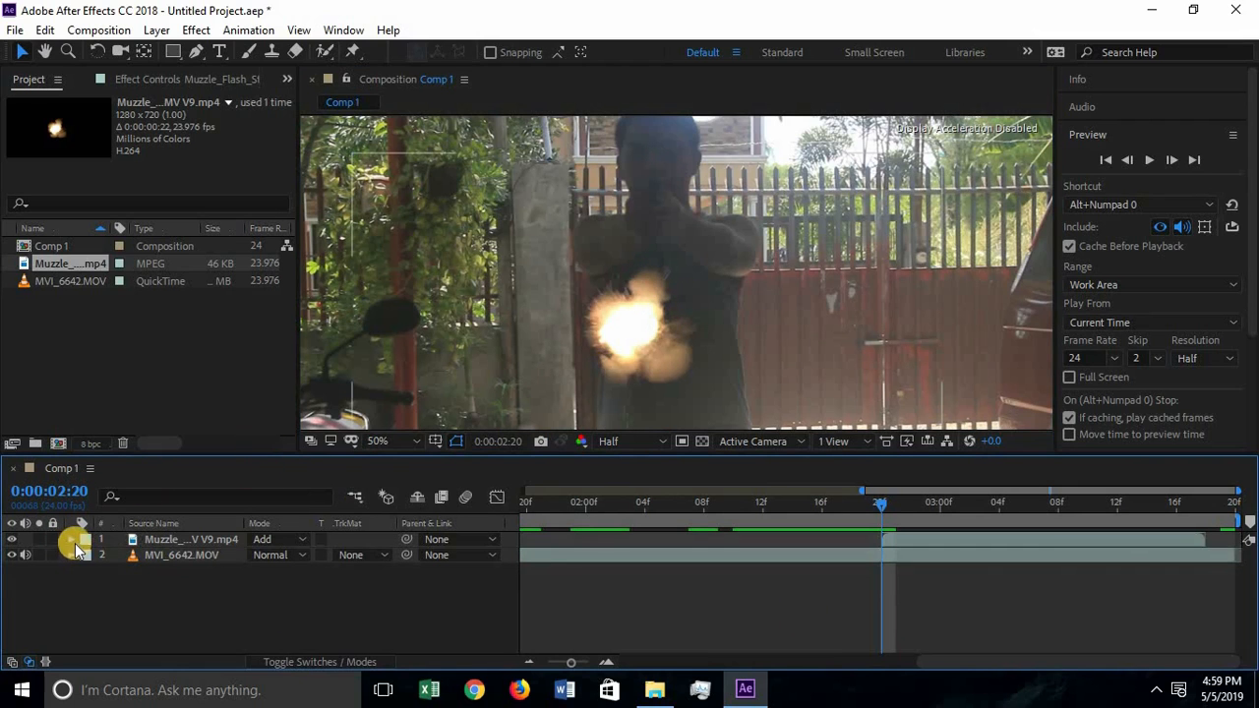
left_click(70, 540)
left_click(88, 556)
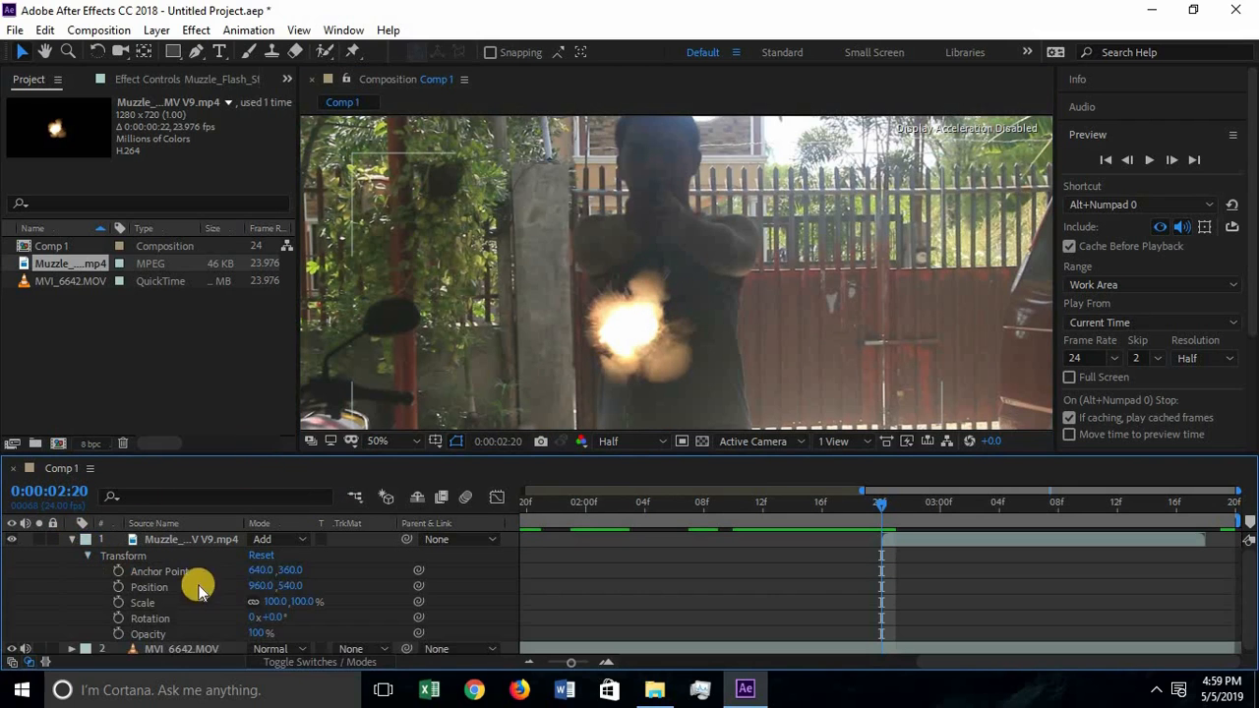
left_click_drag(260, 570, 291, 572)
left_click(74, 541)
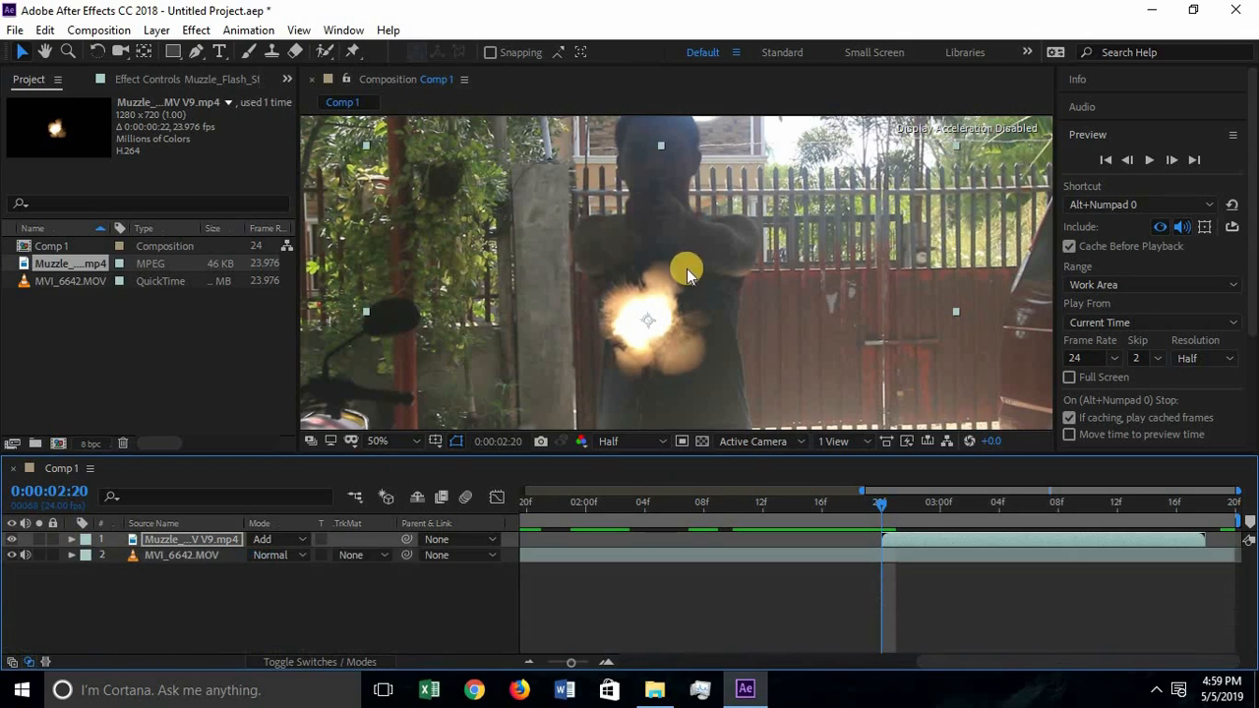
Move the muzzle flash over the gun to position 976, 244 and keyframe its Position at 0:00:02:20.
left_click(657, 316)
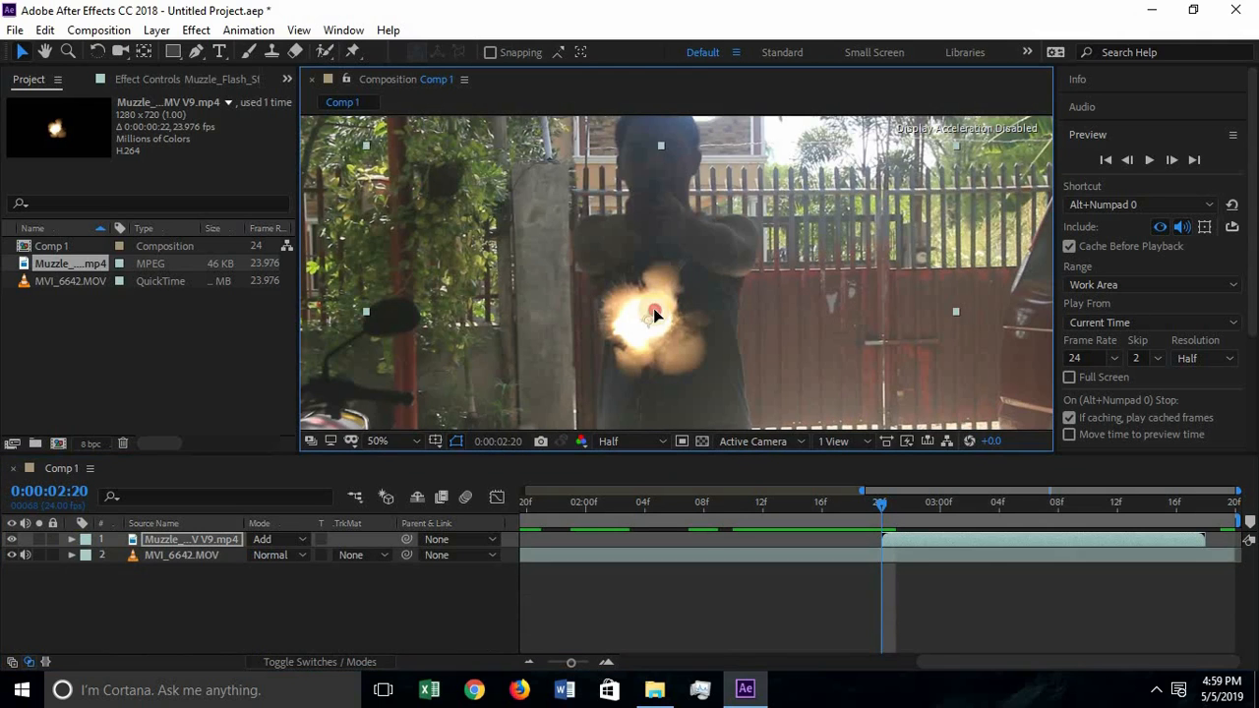
left_click_drag(657, 287, 662, 178)
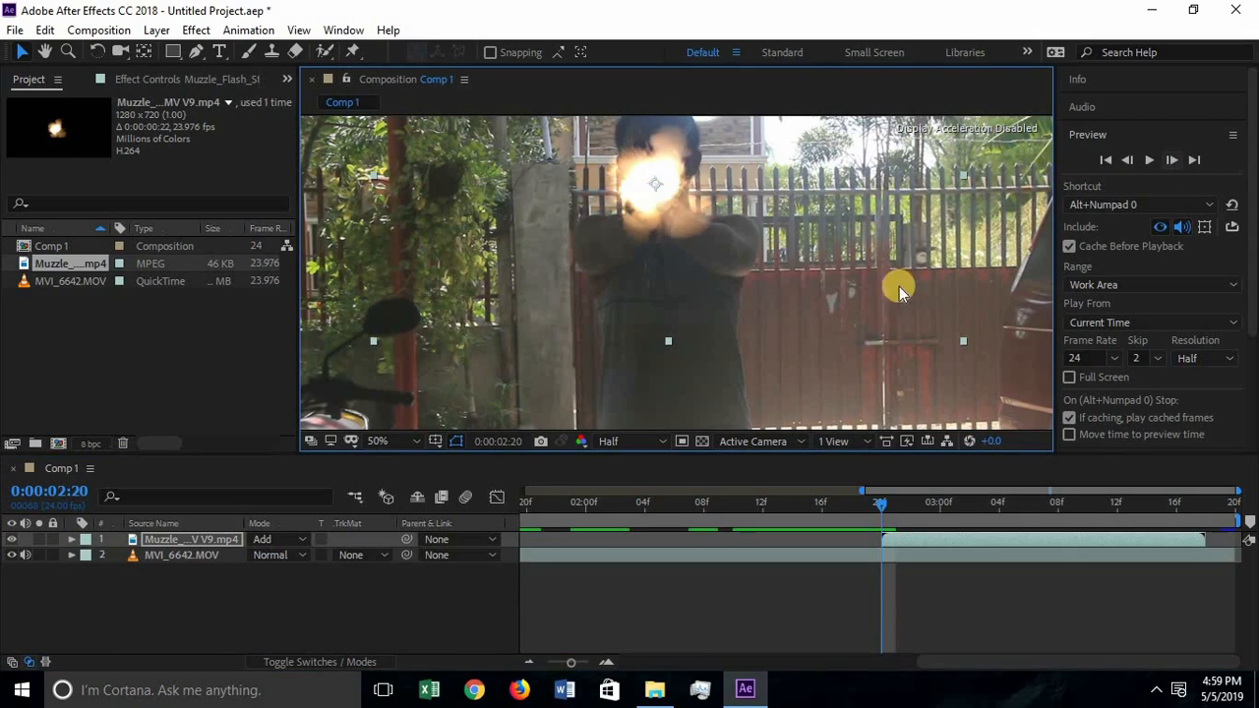
left_click(71, 539)
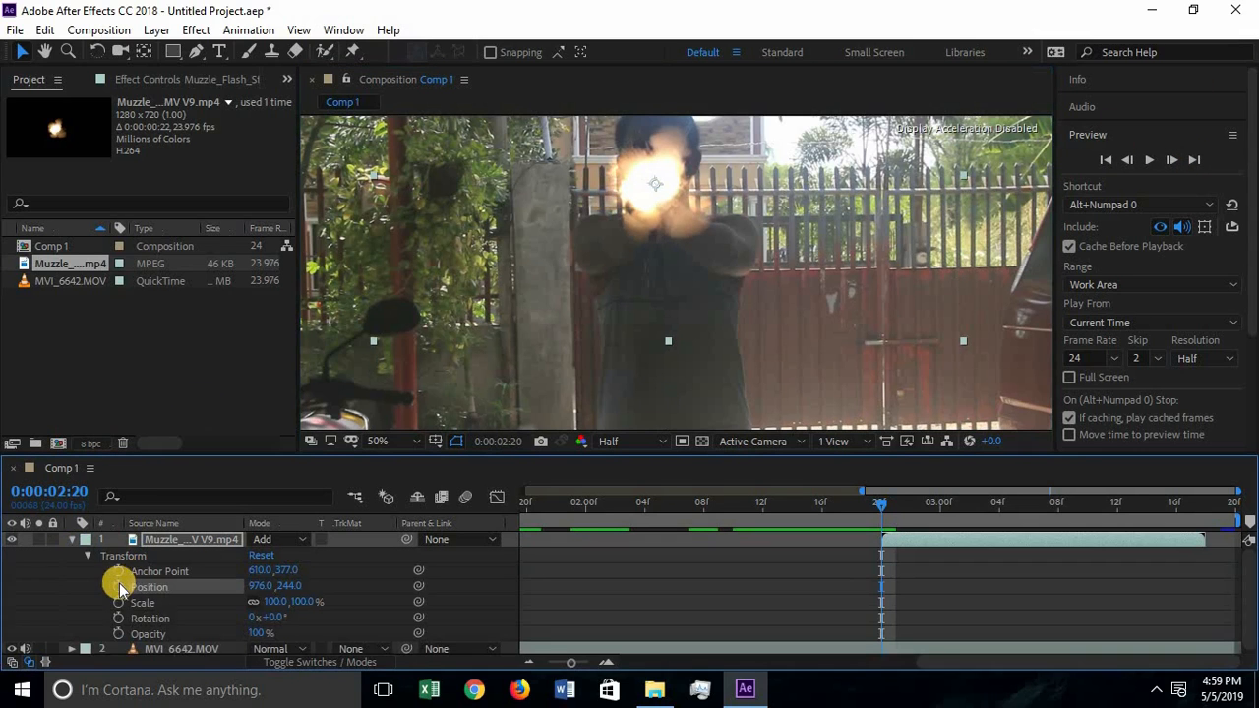
left_click(119, 587)
At 0:00:02:21, keyframe the flash's Position at 976, 228, lowering its Opacity while aligning it to the gun and restoring it to 100%.
left_click(1171, 160)
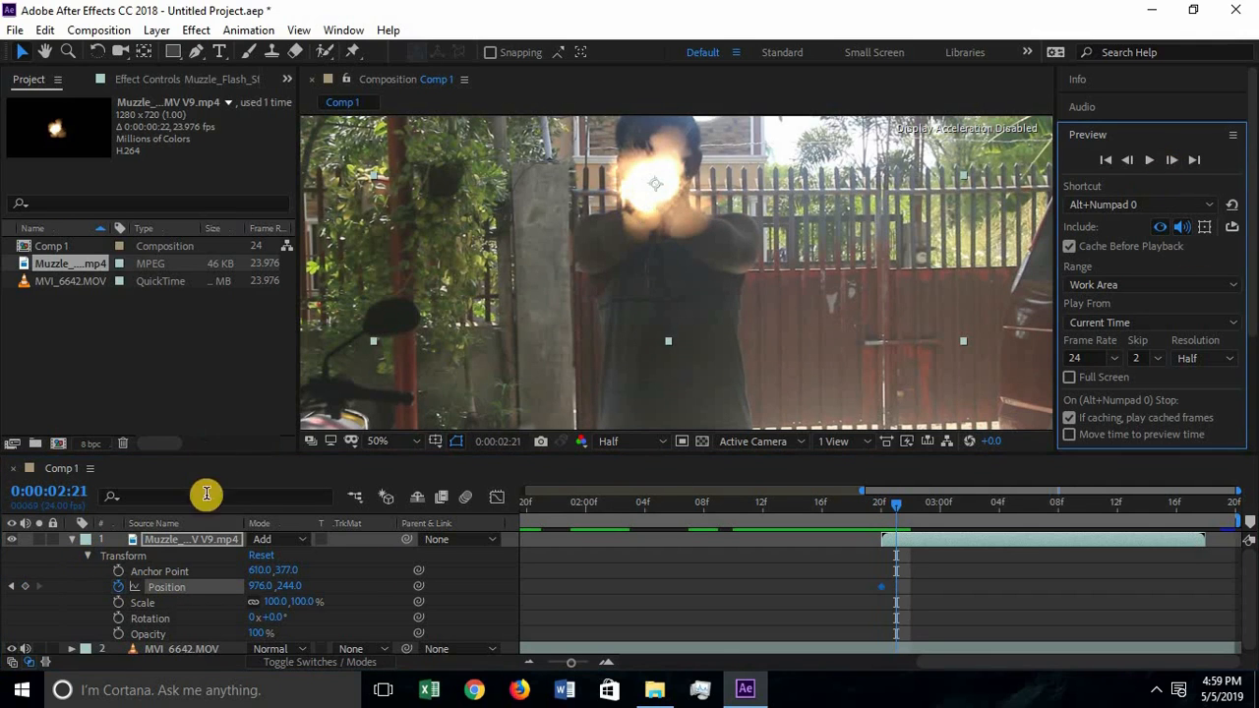
left_click_drag(253, 632, 137, 617)
left_click_drag(654, 183, 657, 174)
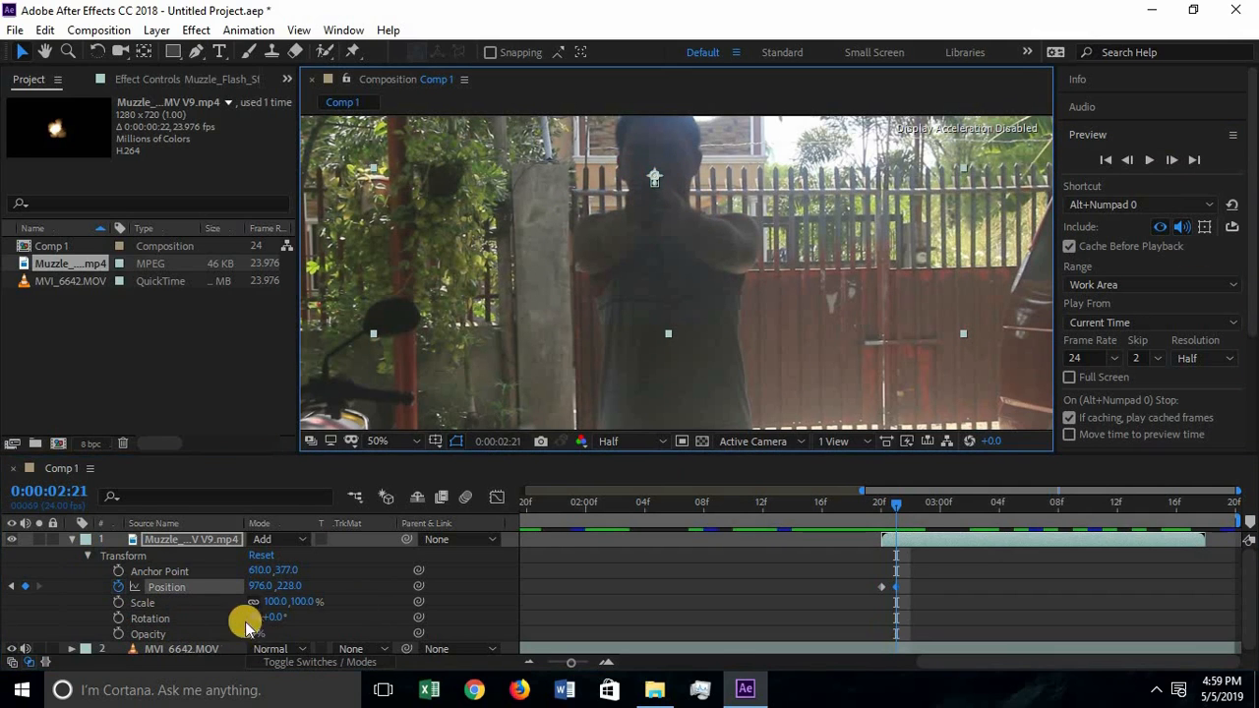
left_click_drag(255, 634, 542, 640)
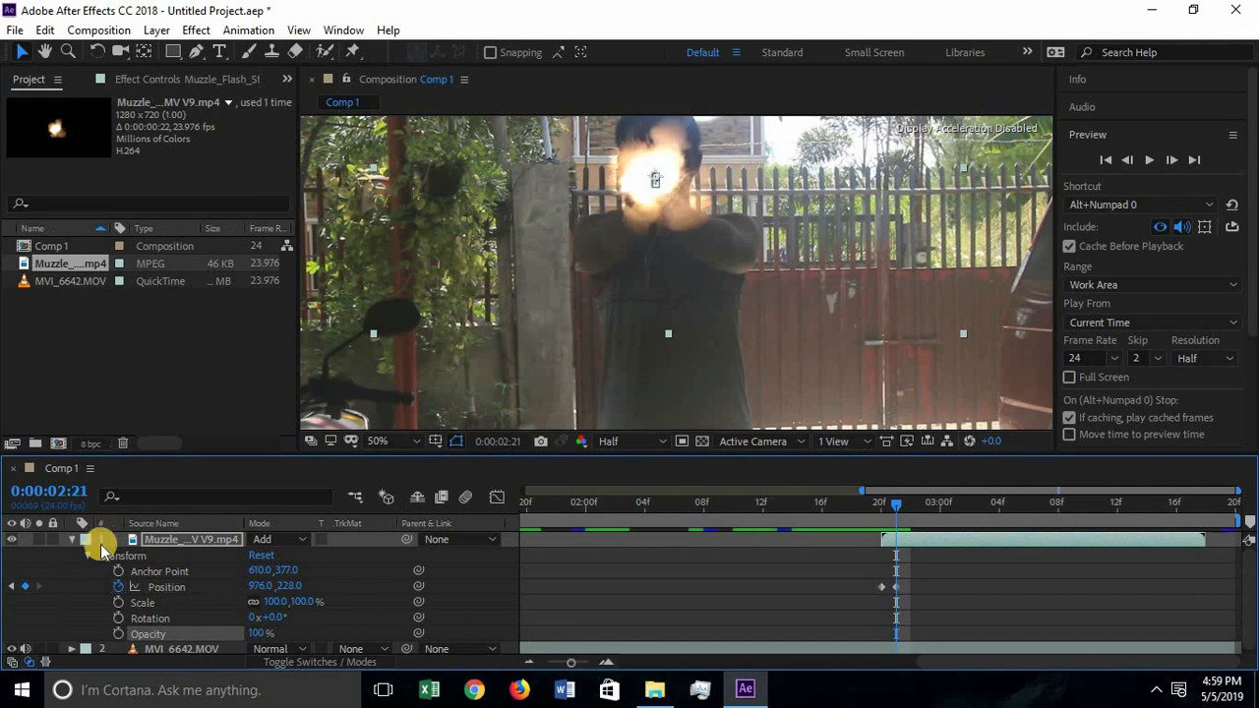
Step back and forth between 0:00:02:20 and 0:00:02:22 to check the flash's alignment with the gun.
left_click(1128, 160)
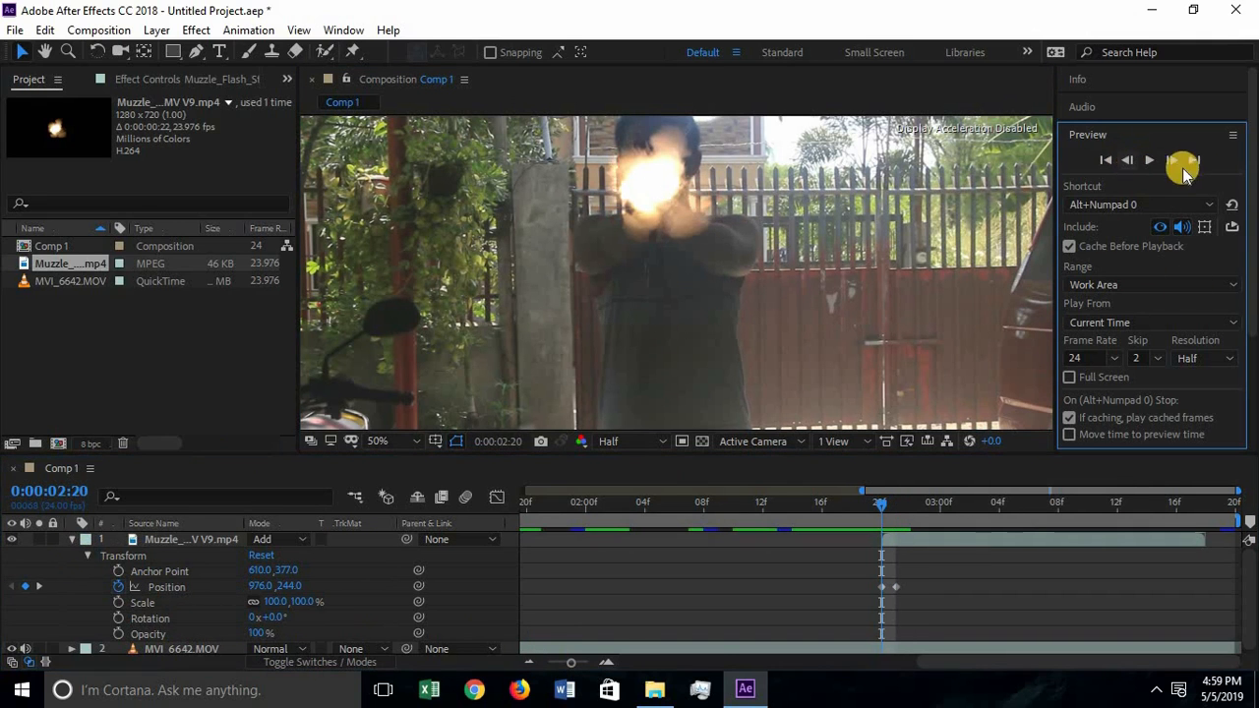
left_click(1177, 164)
left_click(1176, 163)
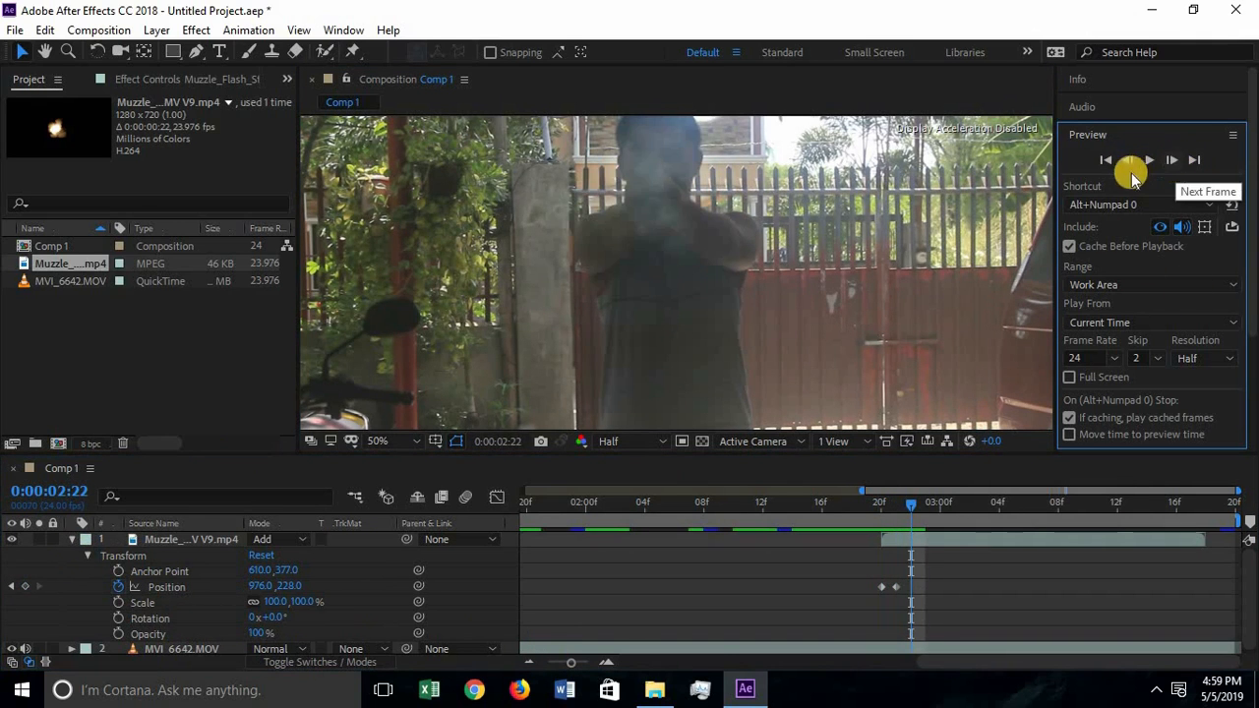
left_click(1128, 162)
left_click(1127, 163)
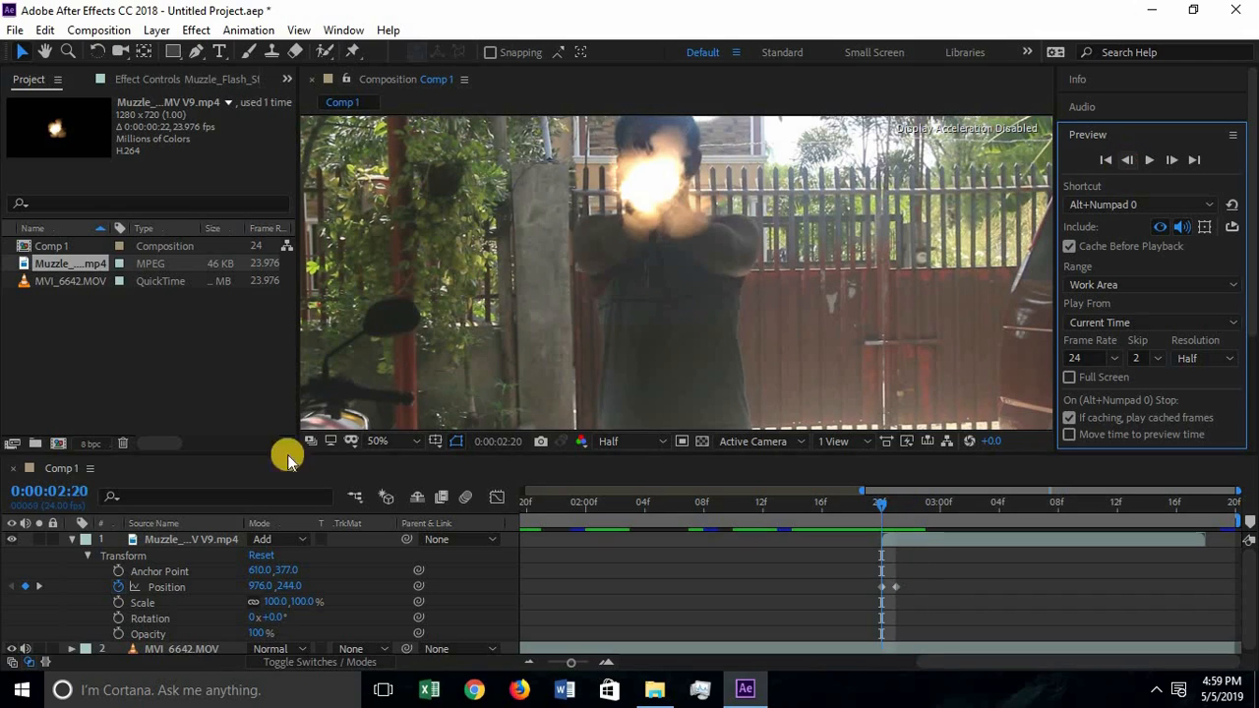
left_click(71, 542)
Play a preview of Comp 1 from a point before the muzzle flash.
left_click_drag(883, 505, 452, 553)
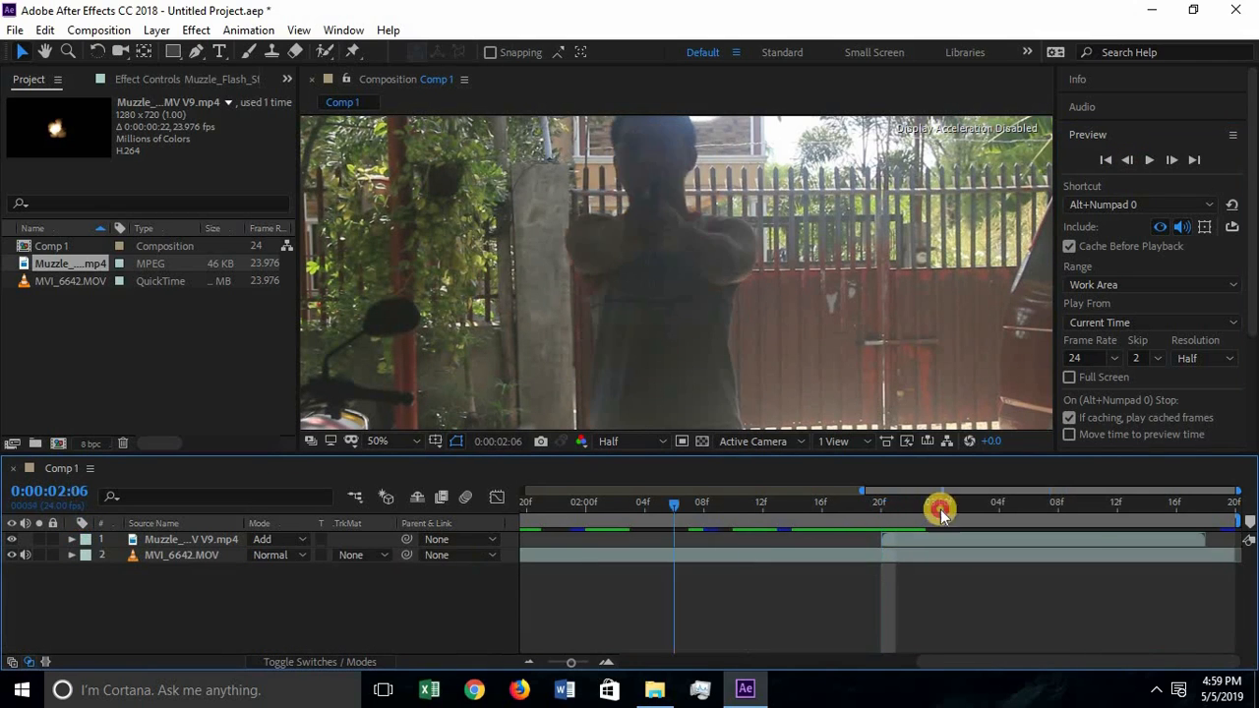
left_click(1147, 159)
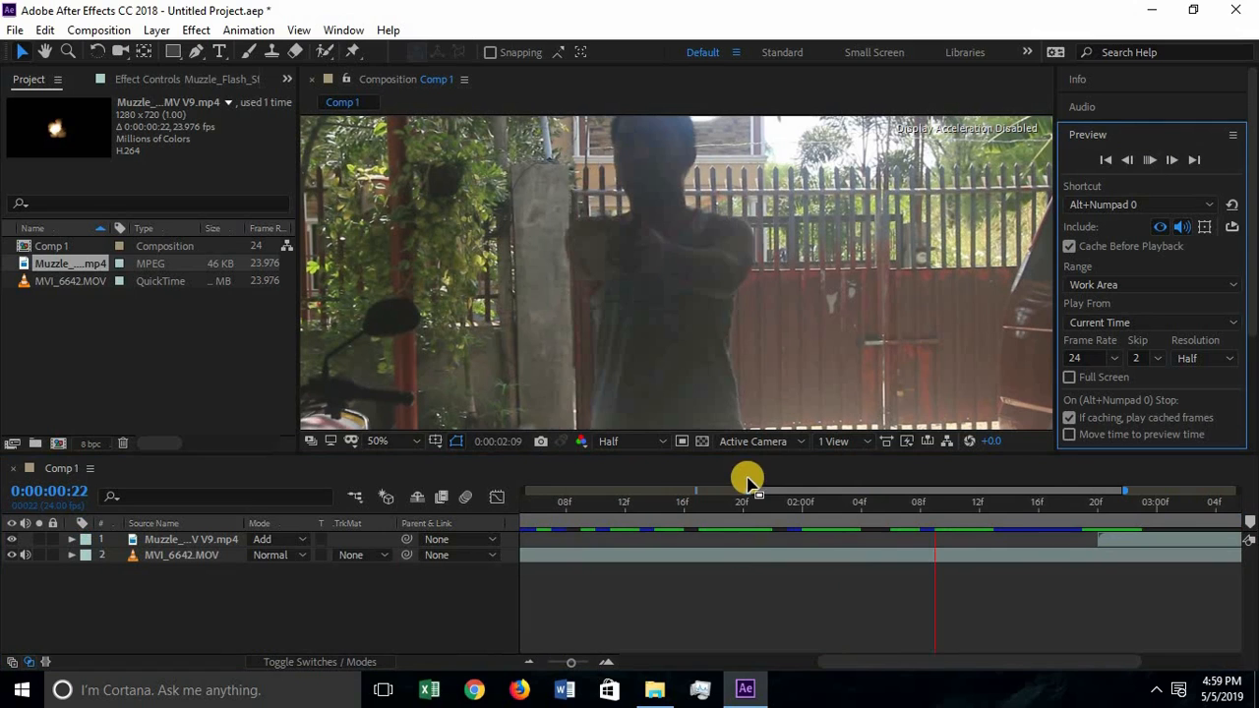
left_click(1151, 163)
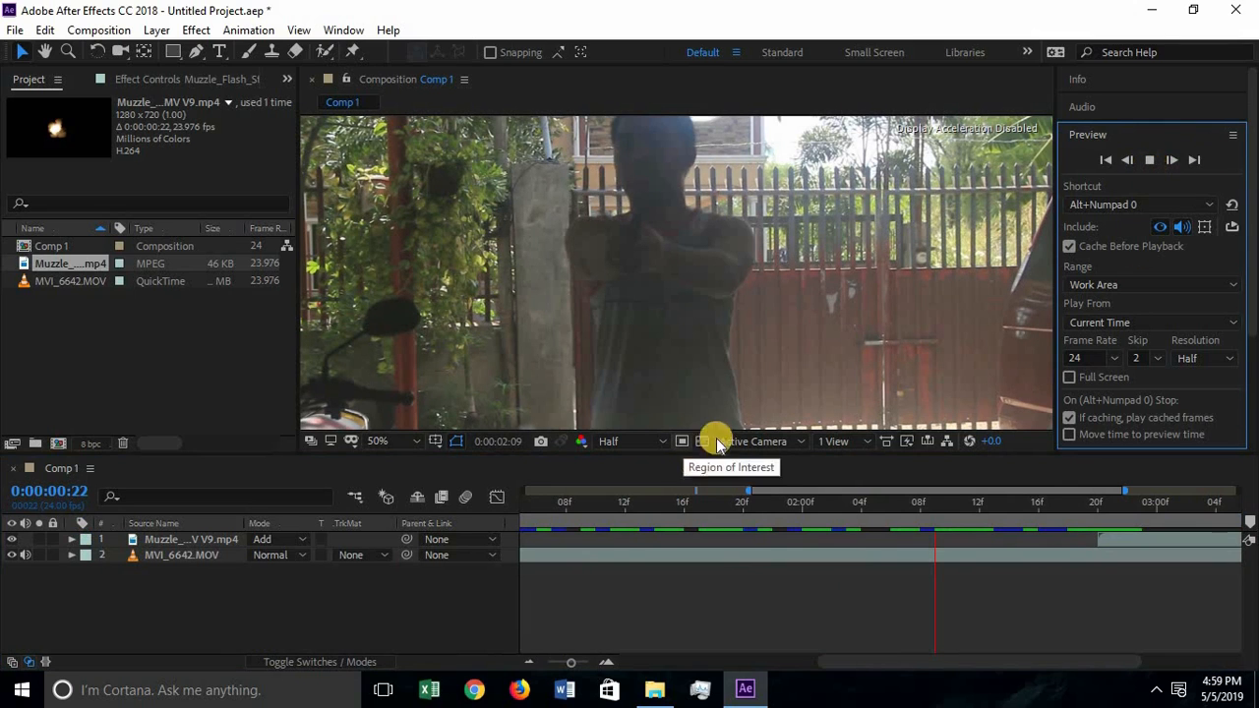
Show the full timeline, set the composition view to Fit up to 100%, and preview Comp 1 from 0:00:00:00.
left_click_drag(749, 491, 402, 522)
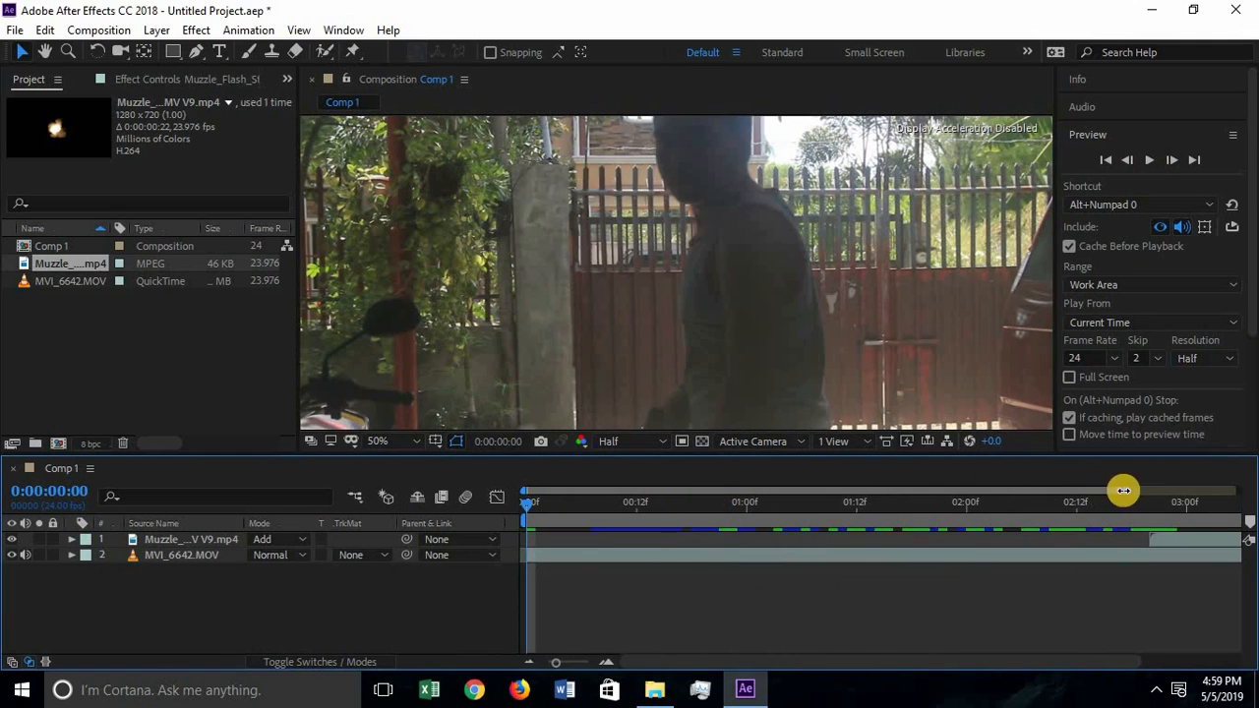
left_click_drag(1123, 490, 1241, 490)
left_click(418, 441)
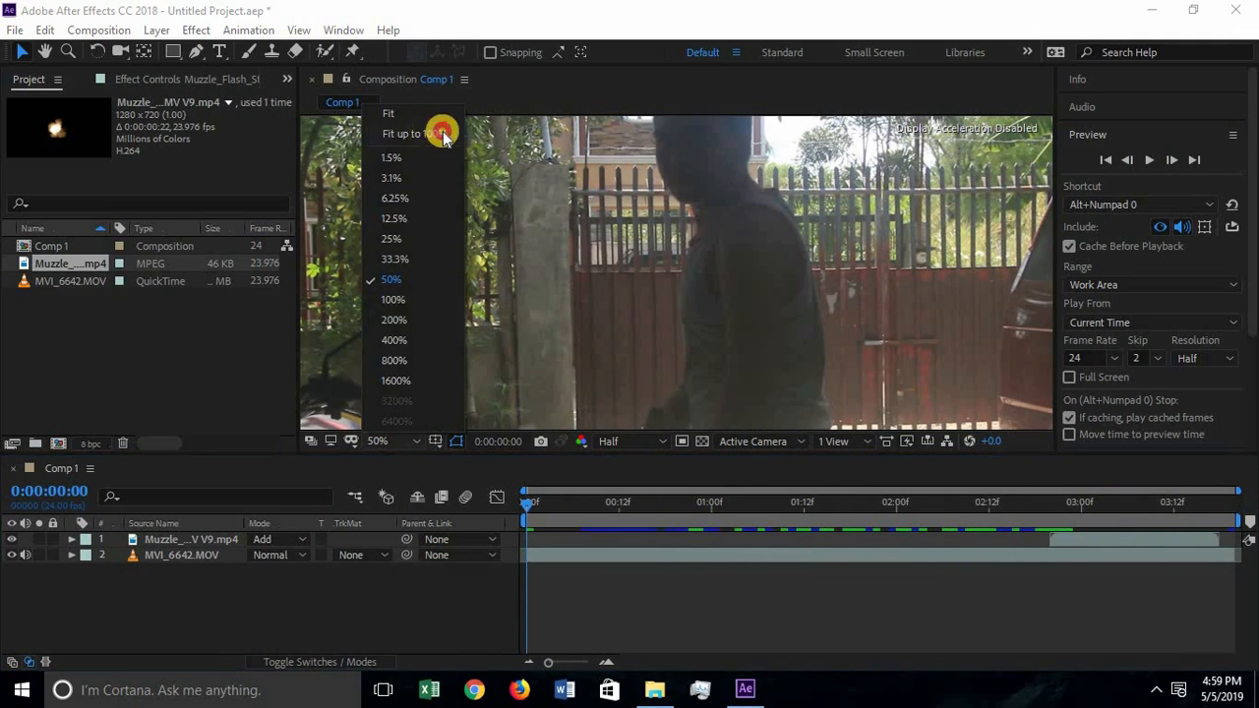
left_click(429, 135)
left_click(1151, 160)
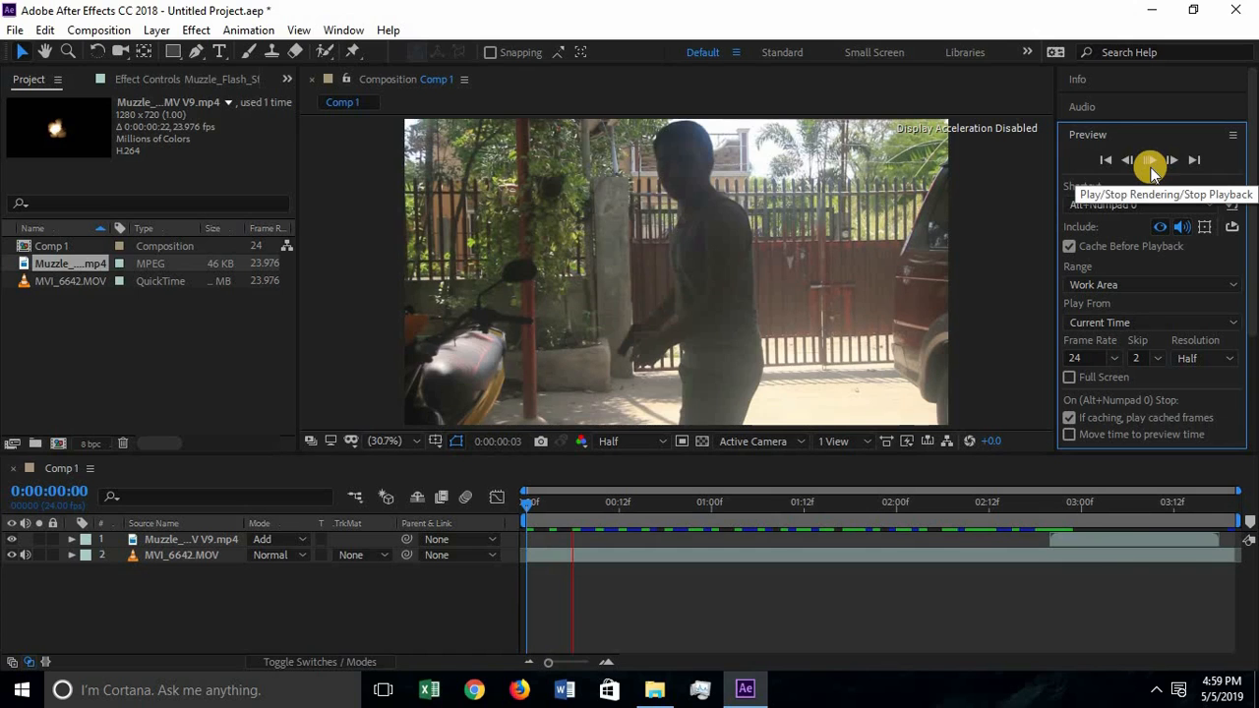
left_click(1150, 161)
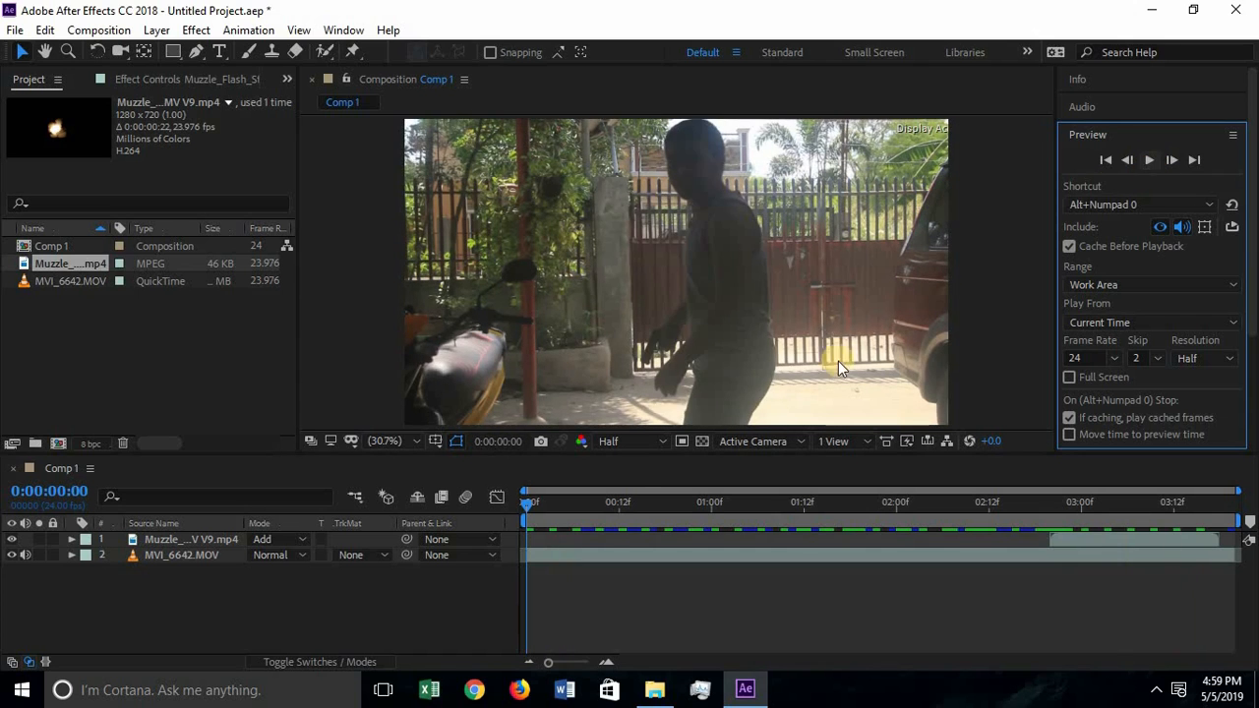
Set both the composition view resolution and the preview resolution to Third.
left_click(620, 442)
left_click(645, 526)
left_click(1202, 358)
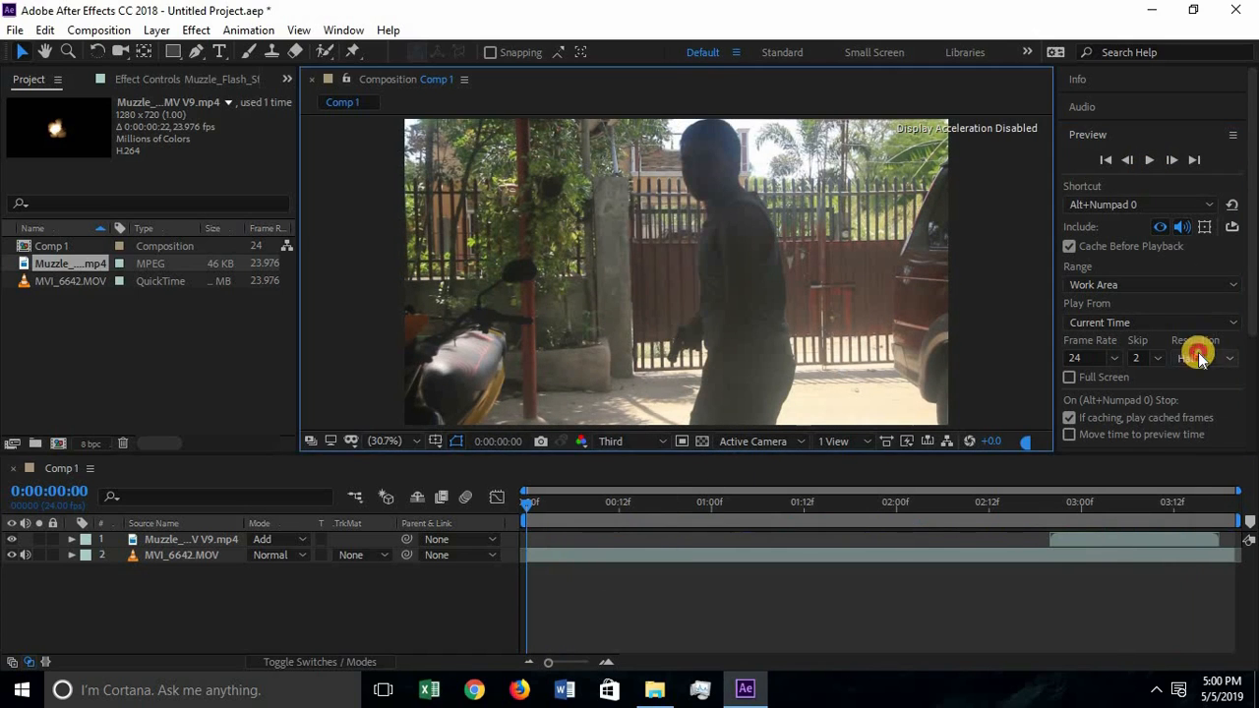
left_click(1202, 435)
Play Comp 1 from the start, and set the current time to the flash frame at 0:00:02:20.
left_click(1150, 161)
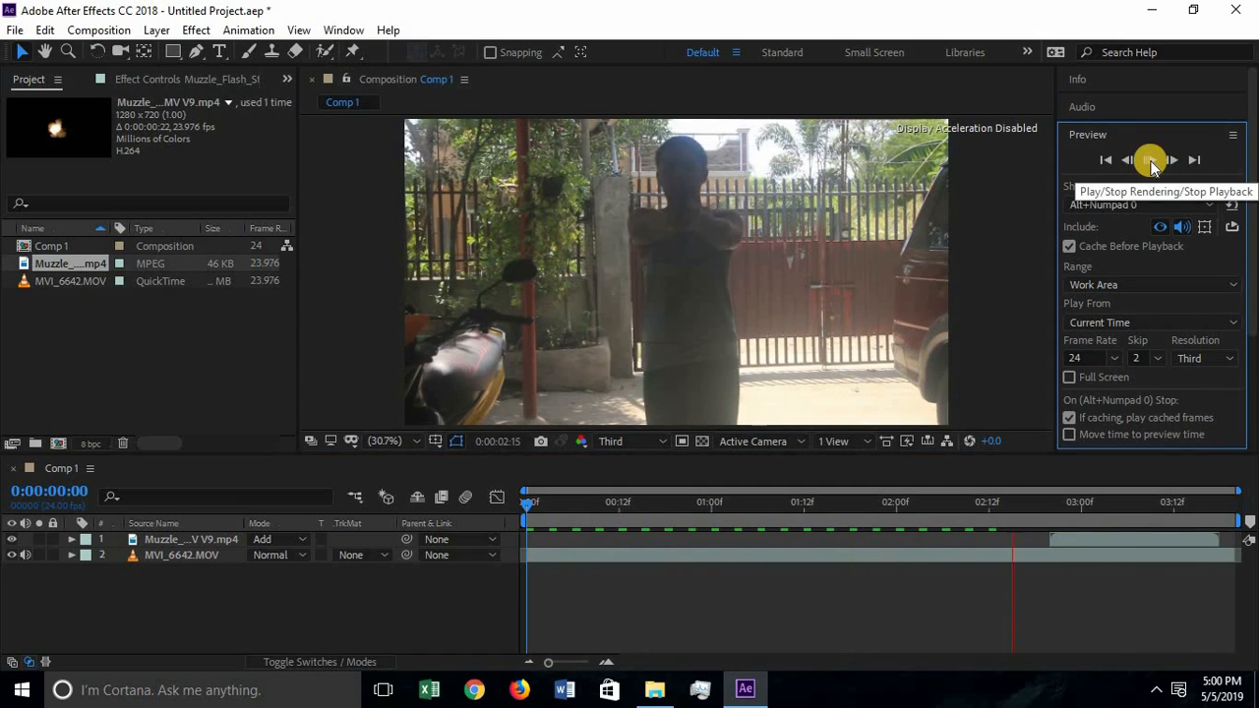
left_click(1150, 161)
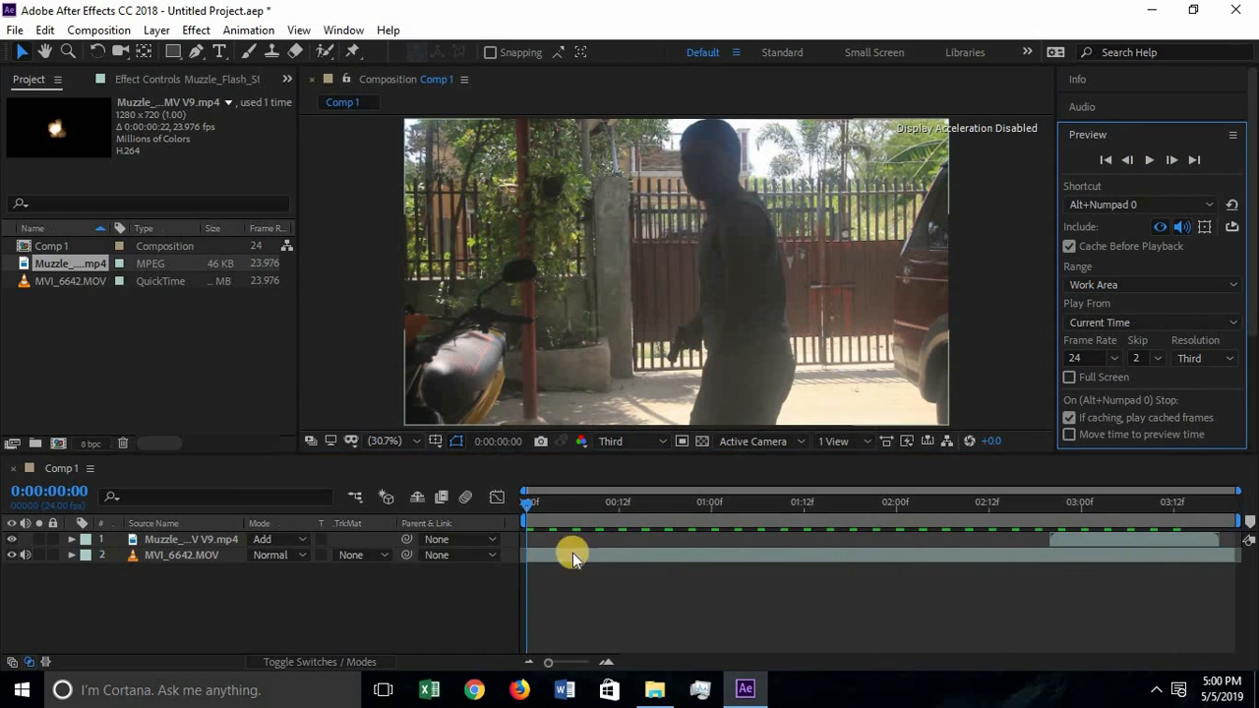
left_click_drag(536, 505, 1050, 524)
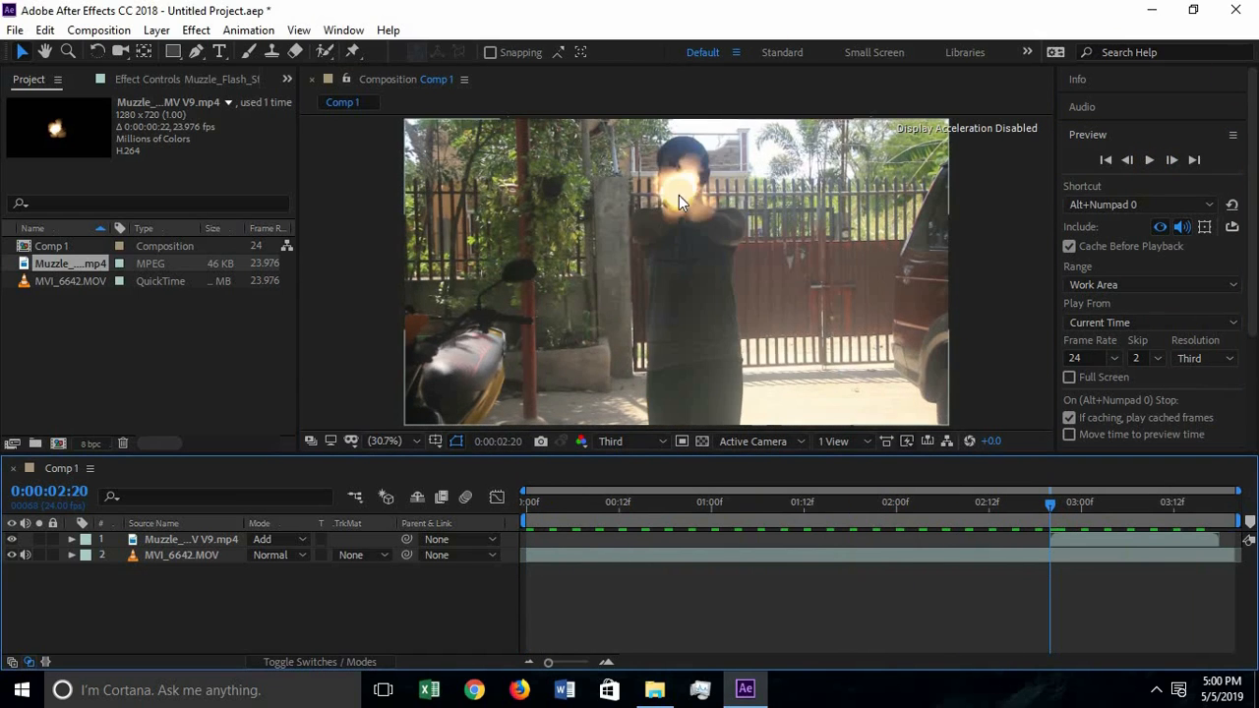
left_click_drag(526, 486, 854, 486)
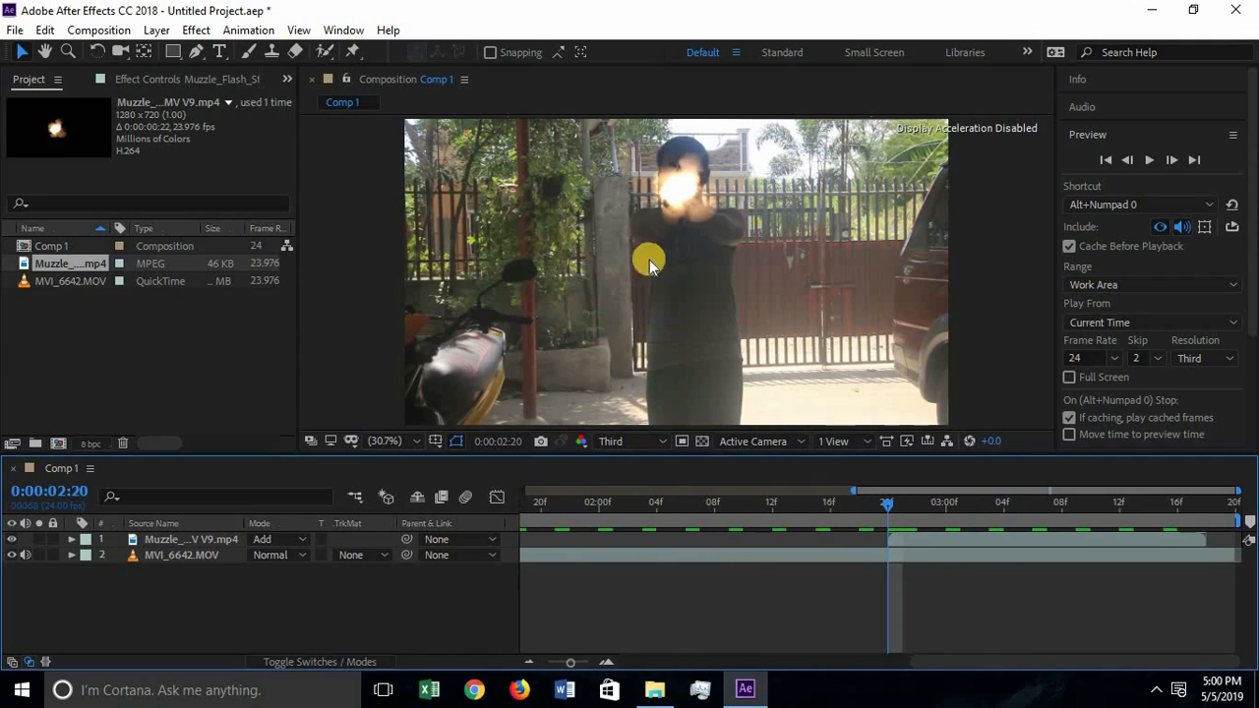
Create a new 1920 x 1080 px solid layer in orange above the muzzle flash layer.
left_click(156, 29)
left_click(178, 55)
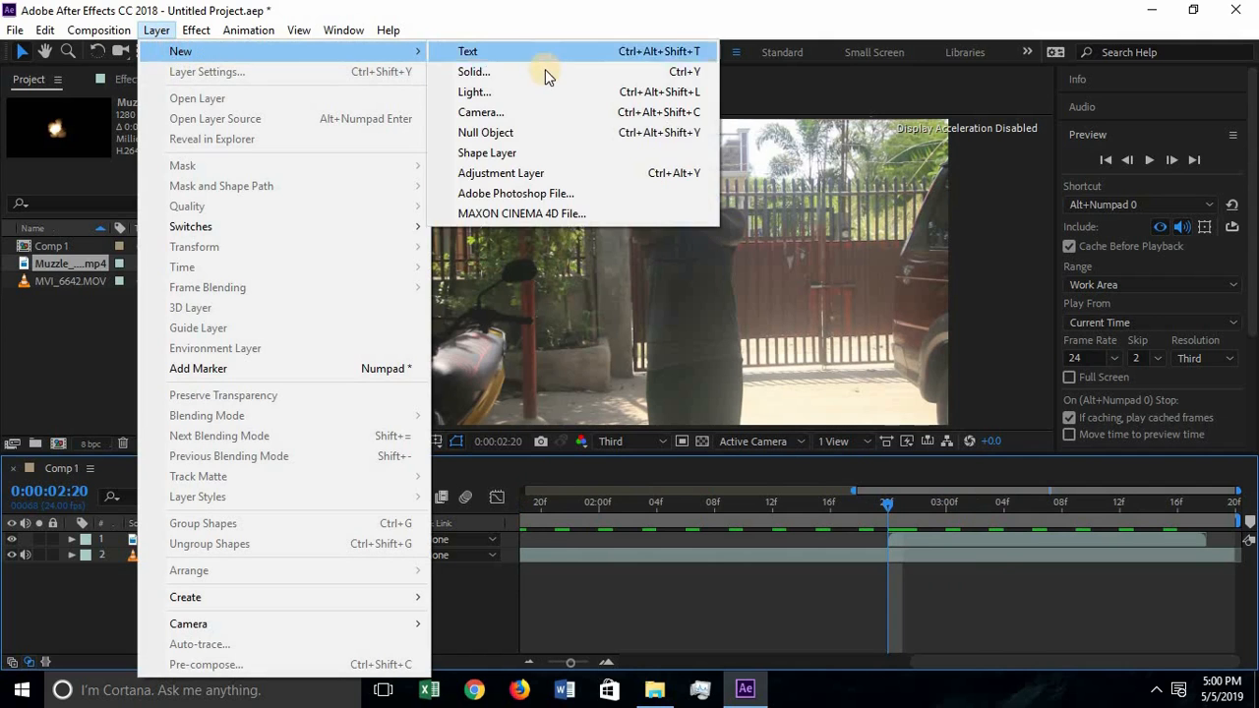
left_click(548, 79)
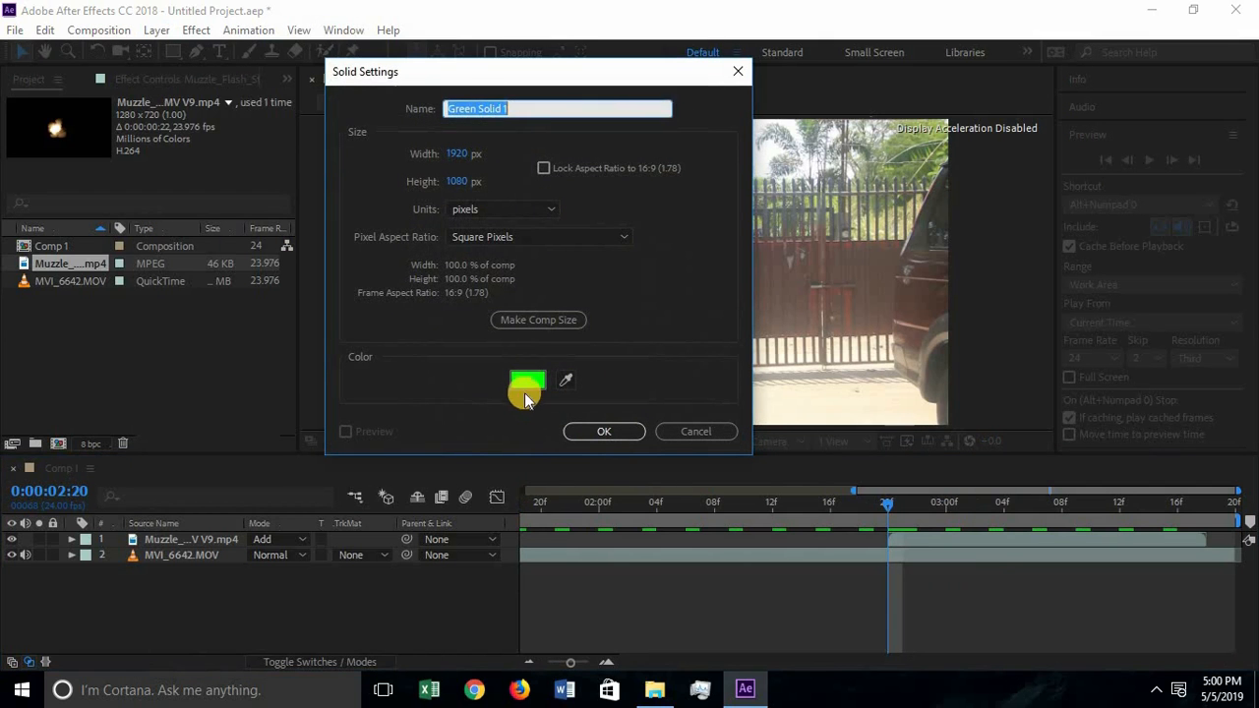
left_click(524, 390)
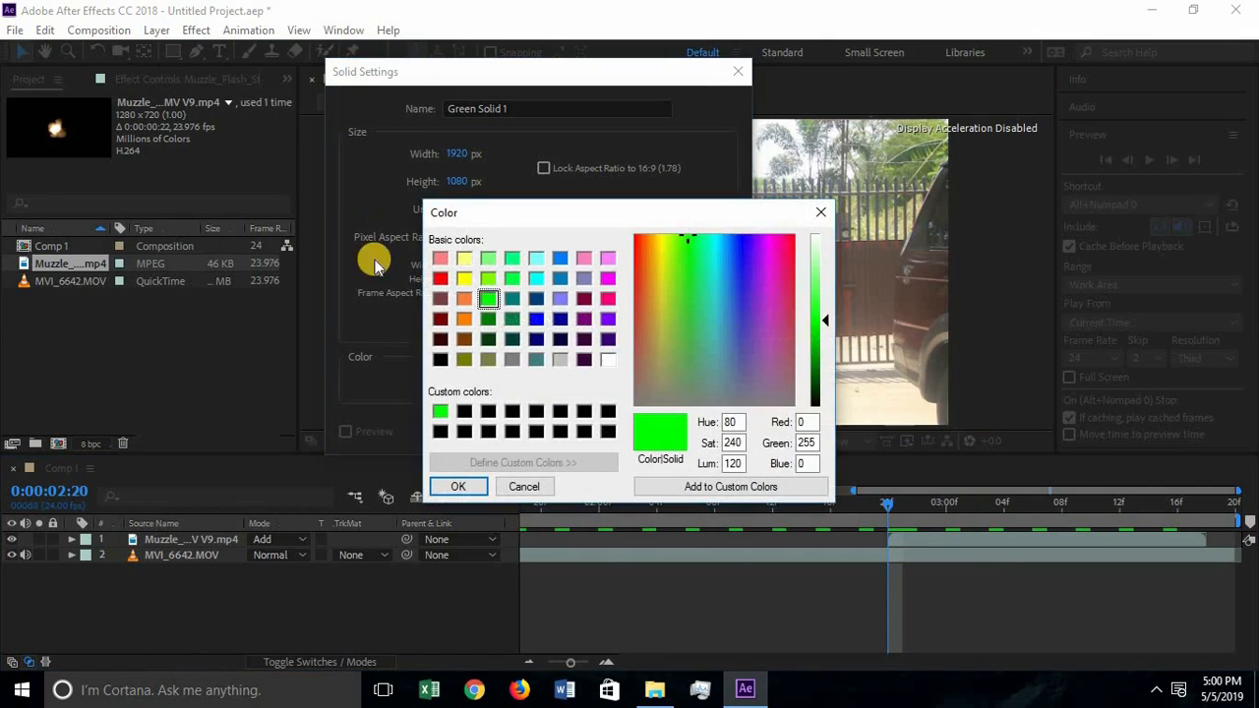
left_click(463, 298)
left_click(466, 318)
left_click_drag(833, 317, 820, 324)
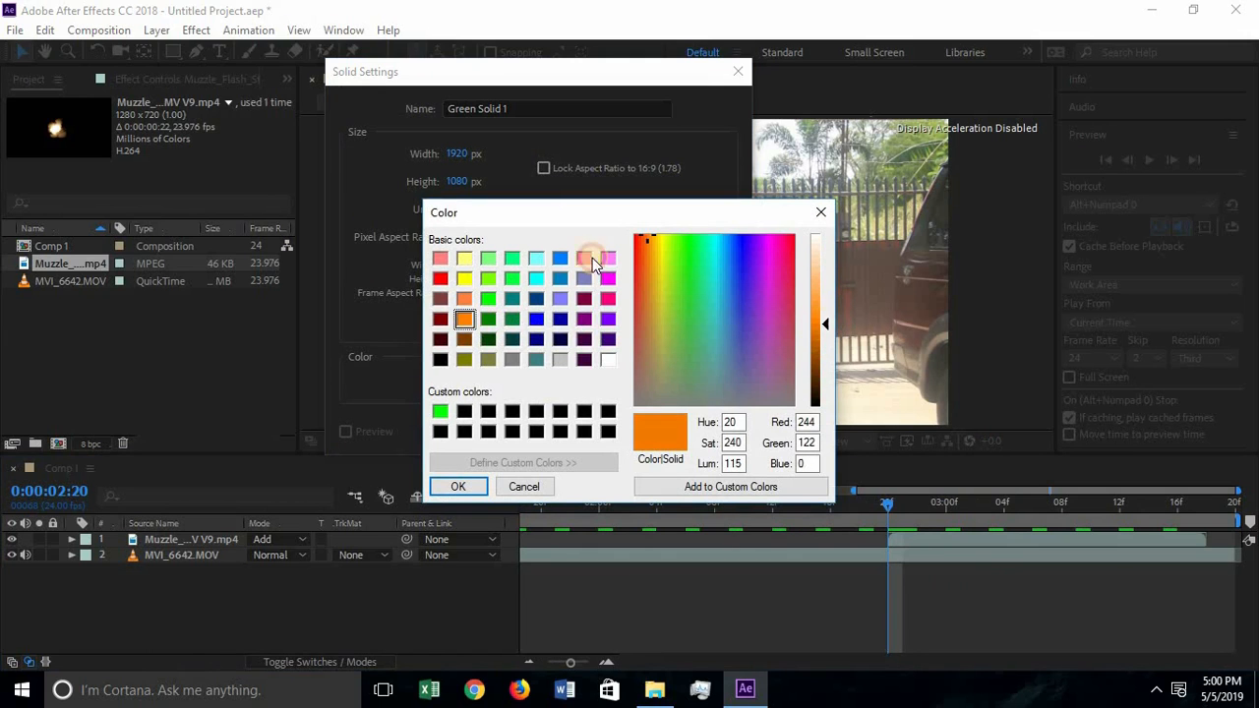
left_click(463, 279)
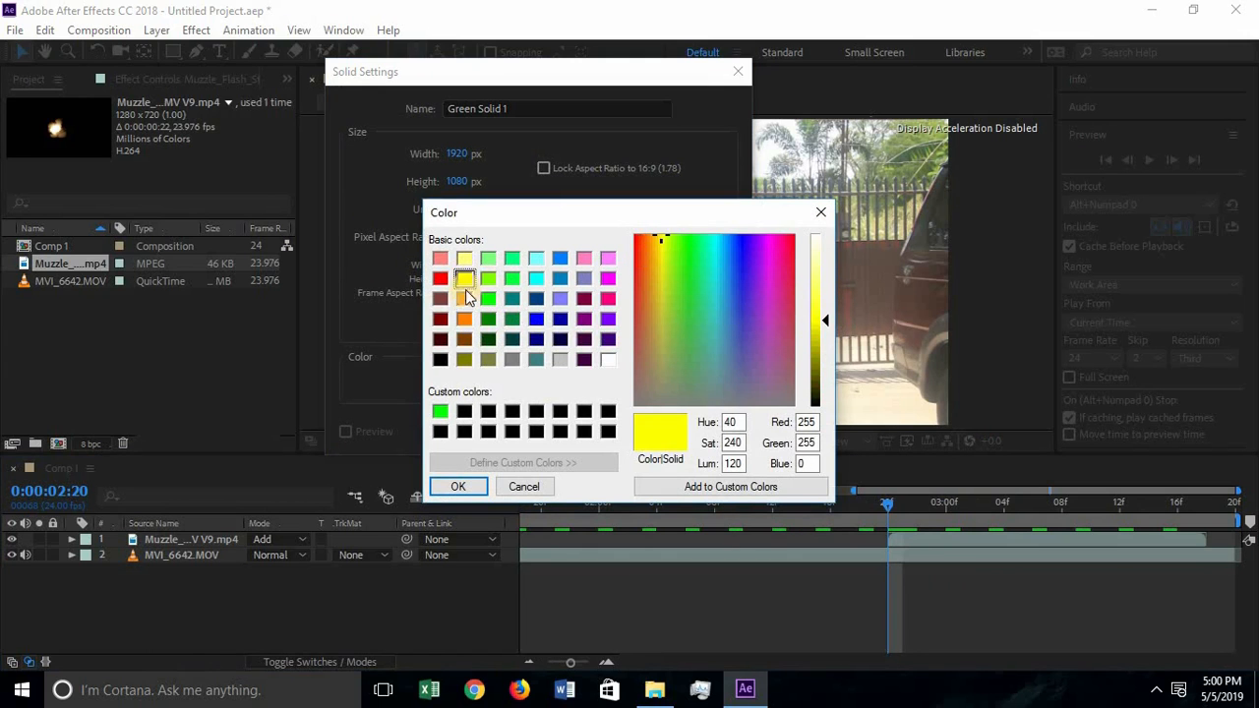
left_click(463, 299)
left_click(464, 319)
left_click(456, 486)
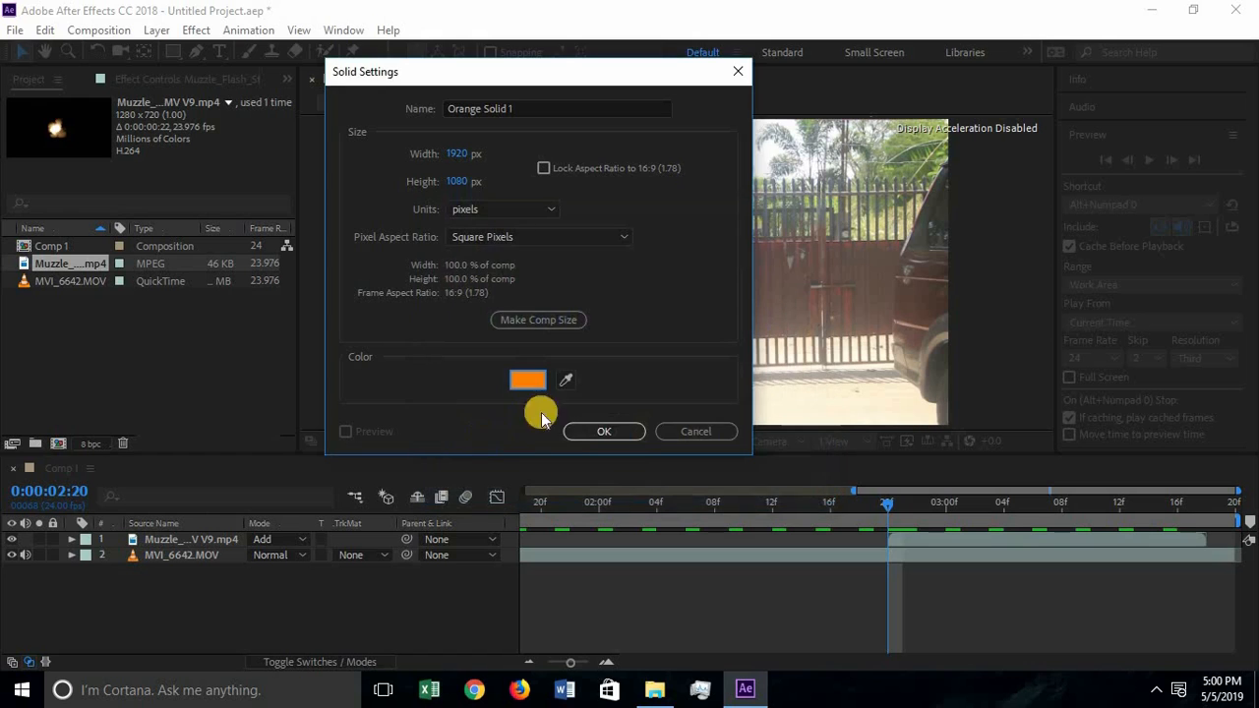
left_click(617, 435)
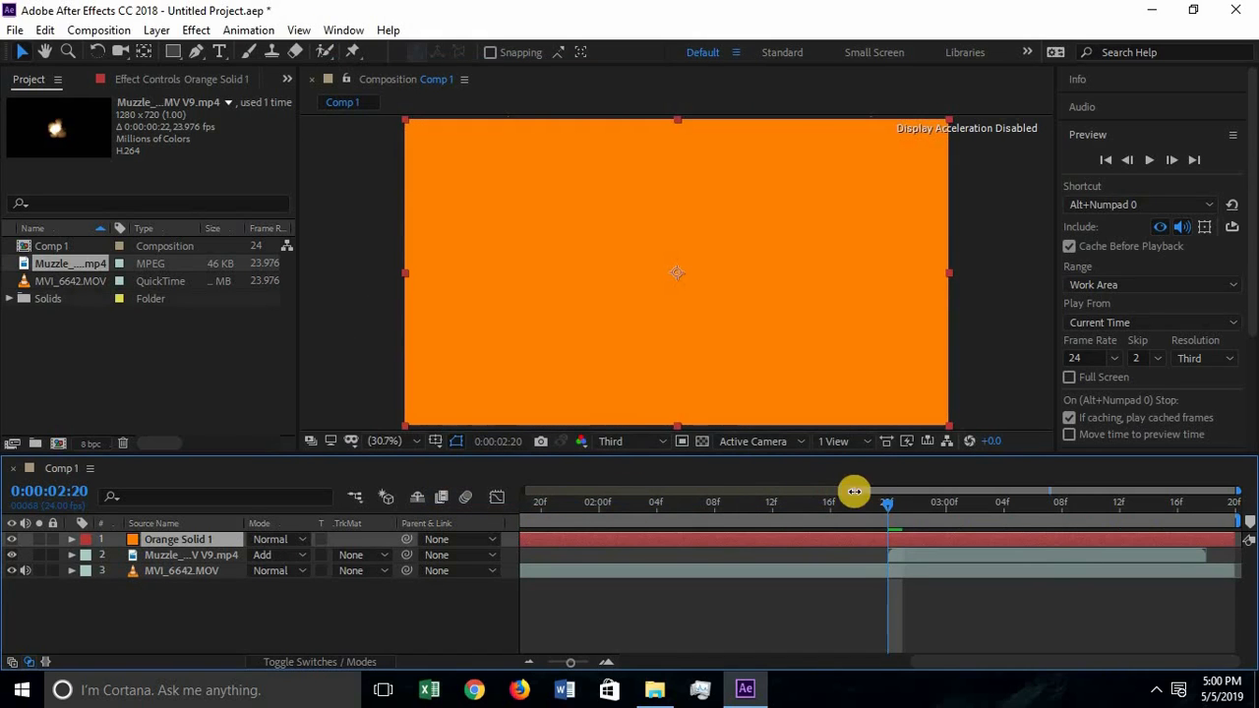
Set the orange solid layer's blending mode to Add.
left_click(286, 544)
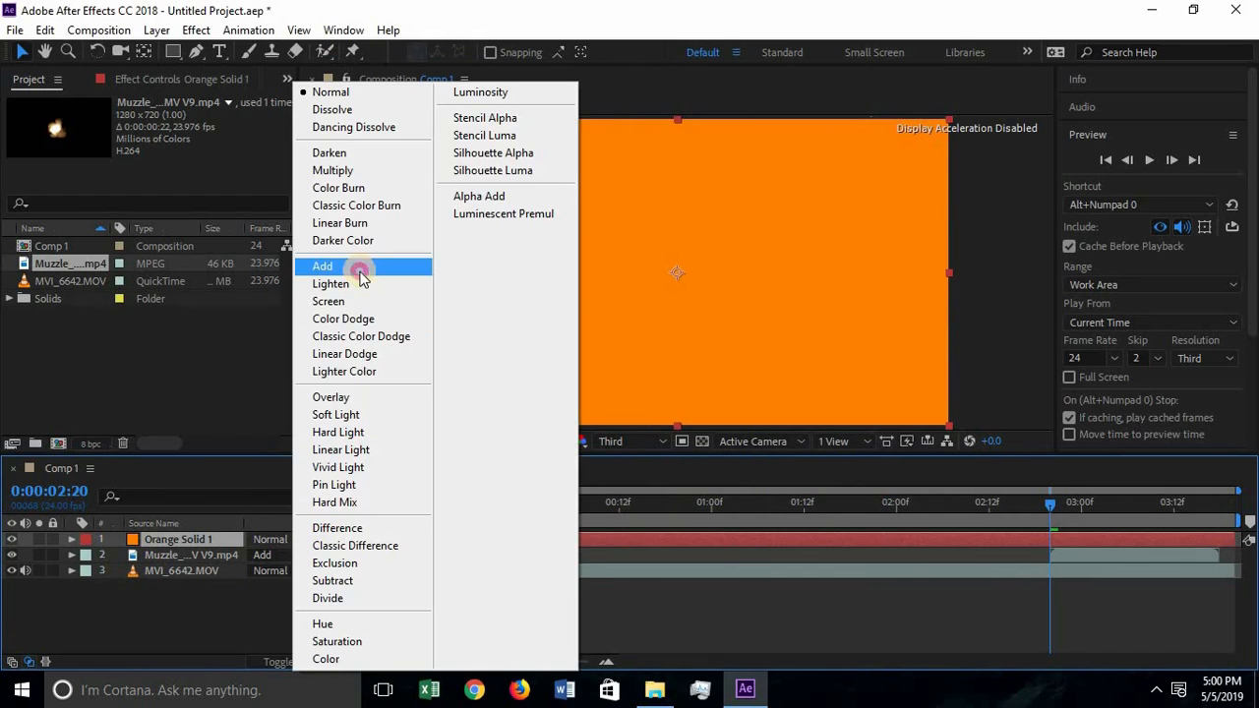
left_click(349, 265)
scroll(734, 205, "up", 3)
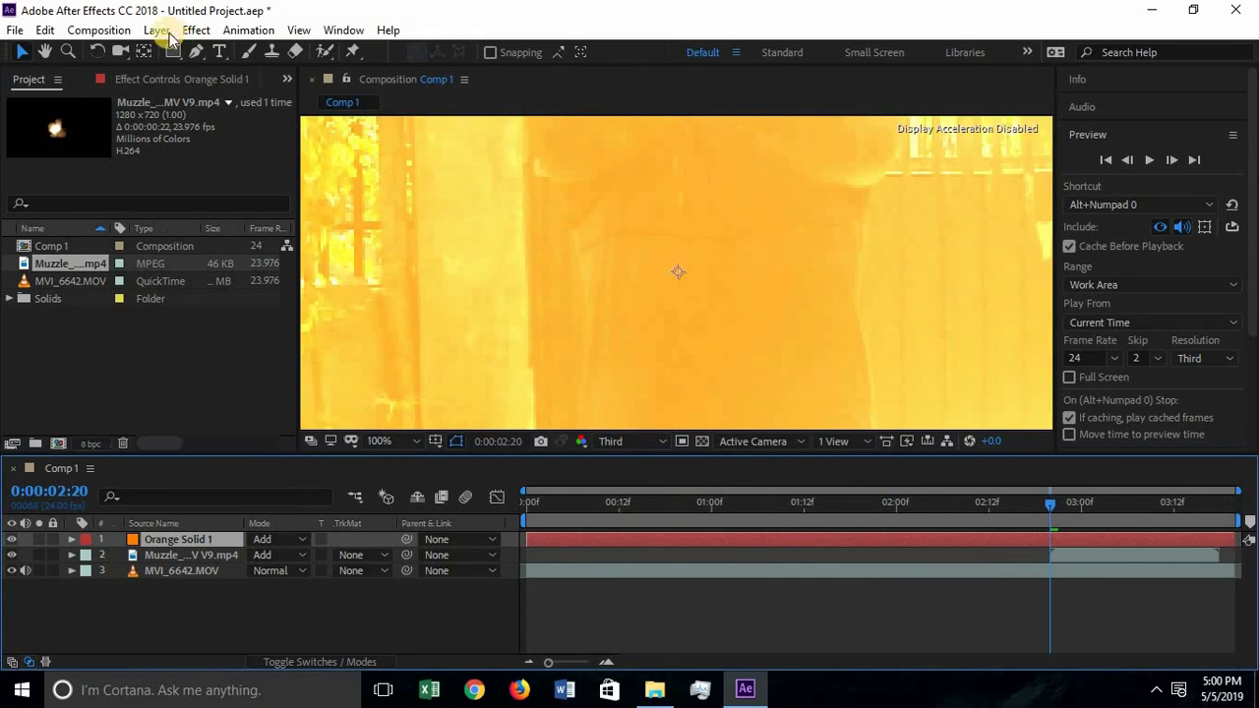
Try to trace a mask around the person's head on the orange solid with the Pen tool.
left_click(197, 53)
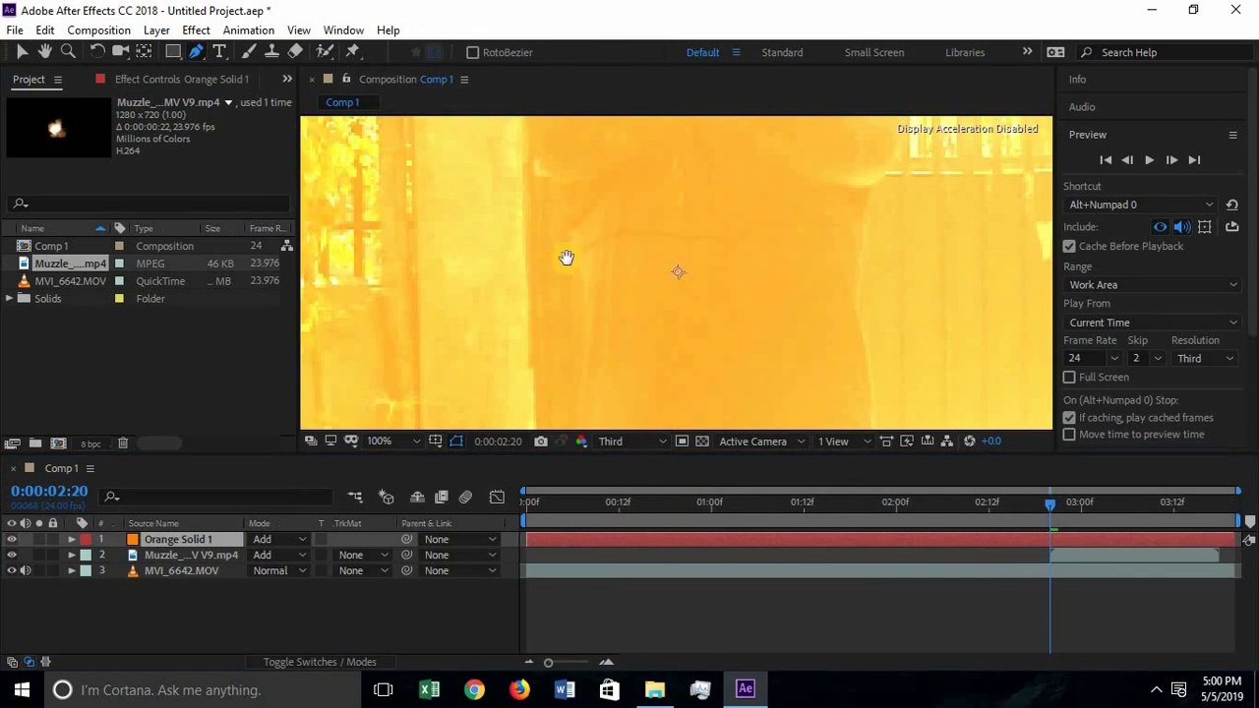
left_click_drag(565, 259, 523, 360)
left_click_drag(661, 284, 625, 378)
left_click_drag(692, 274, 684, 344)
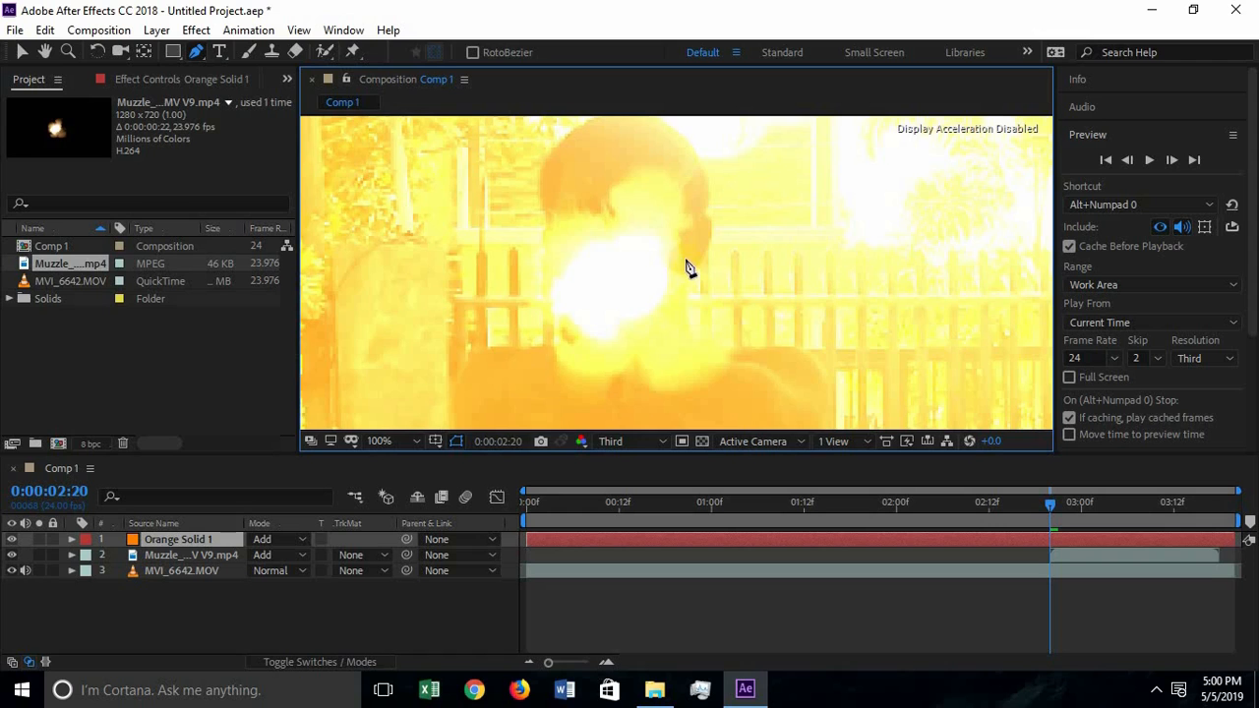
left_click_drag(714, 233, 717, 278)
left_click(681, 298)
left_click(699, 223)
left_click(670, 173)
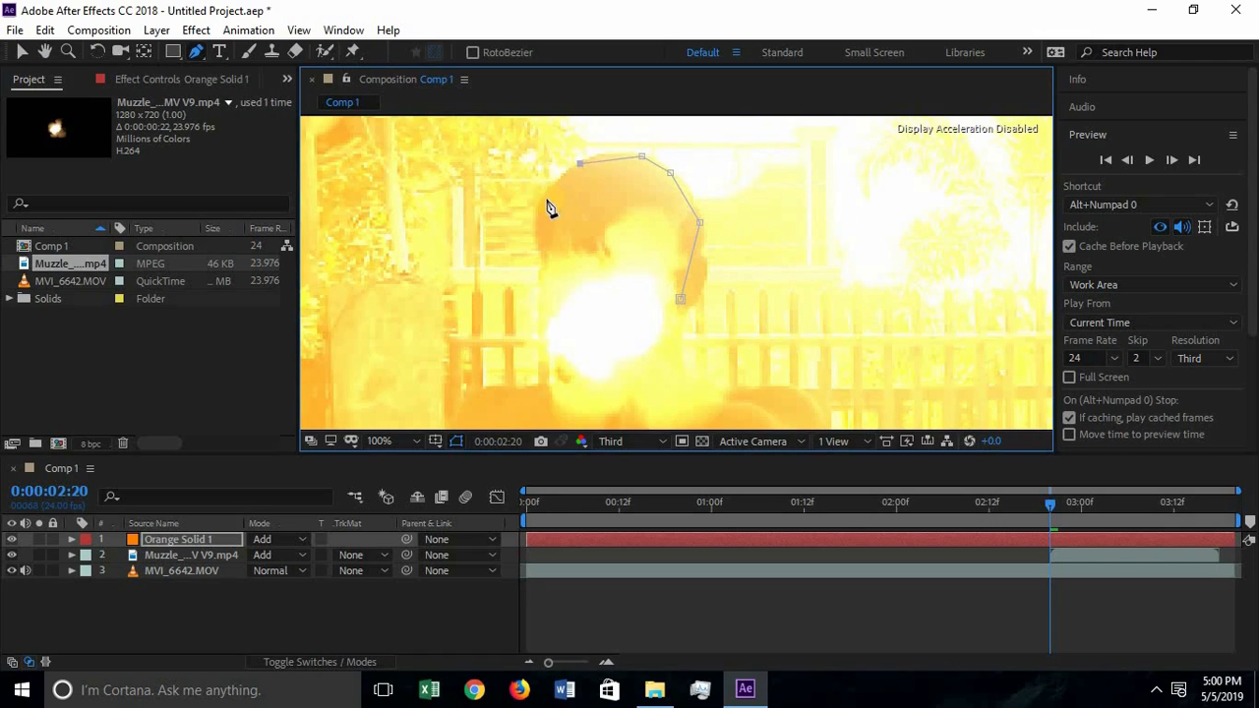
Hide the muzzle flash layer to uncover the head and reselect the orange solid layer.
left_click(11, 550)
left_click(11, 552)
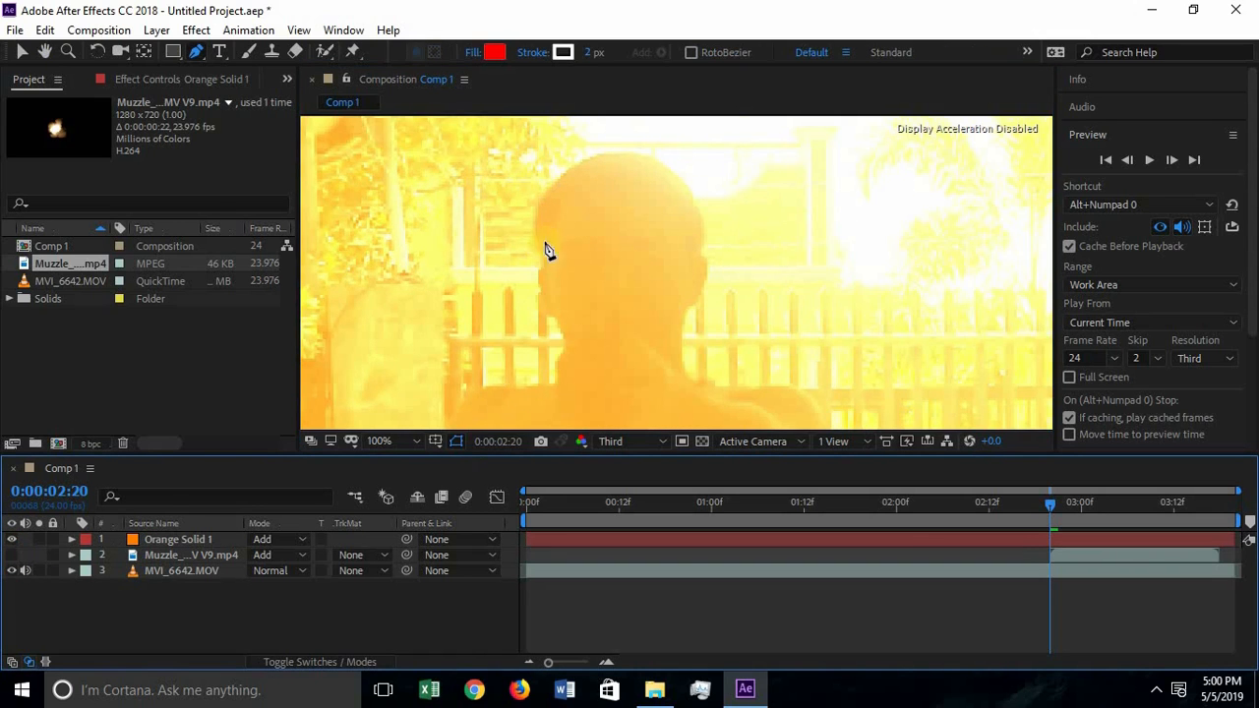
left_click(179, 540)
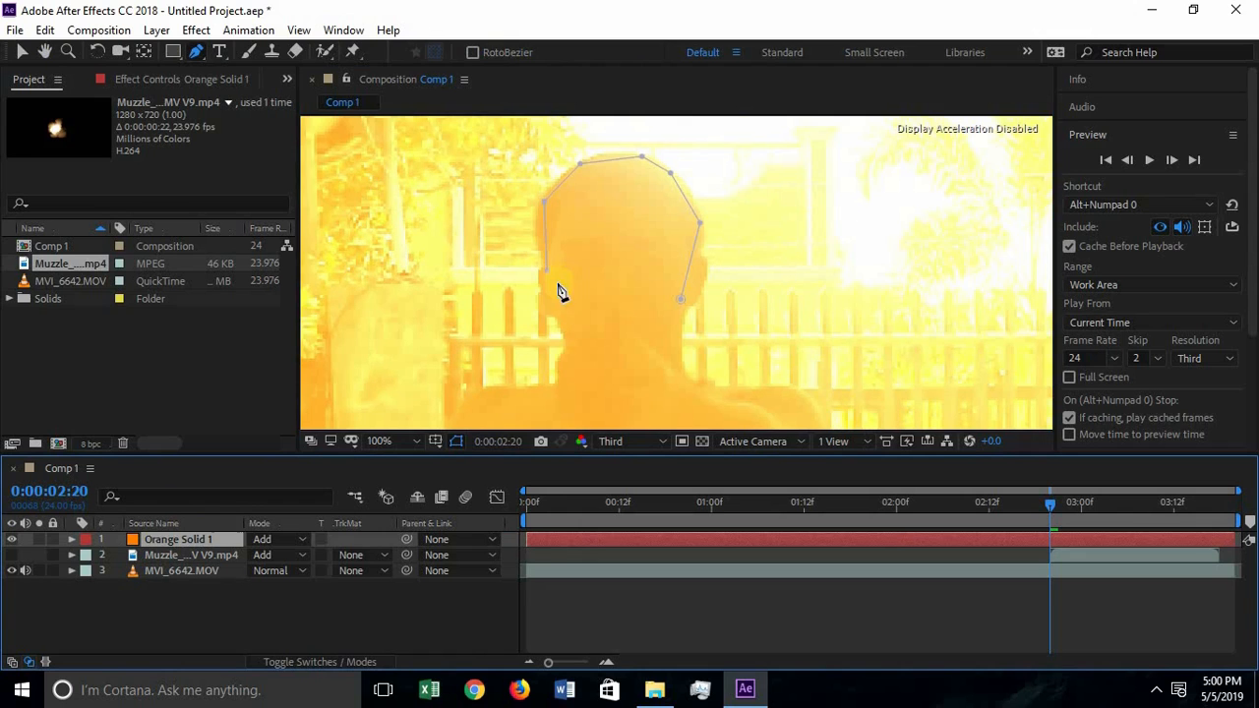
left_click(578, 335)
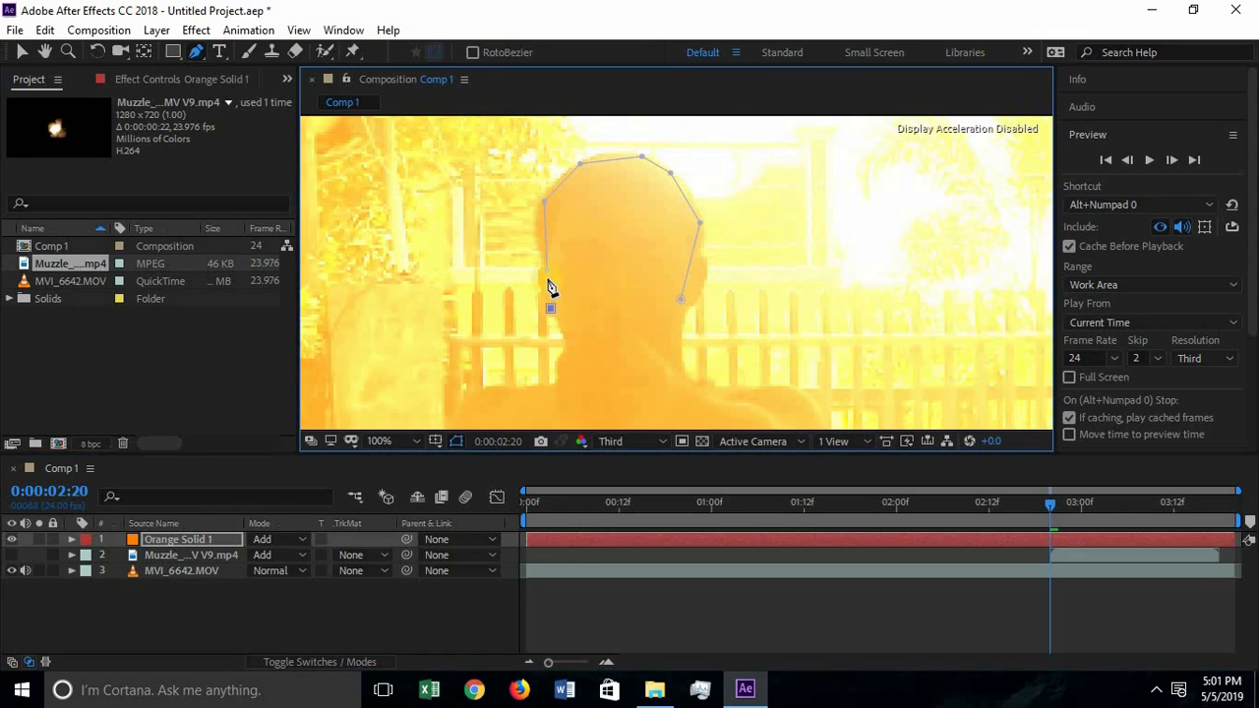
key("ctrl+z")
key("ctrl+z")
left_click(12, 555)
left_click(682, 309)
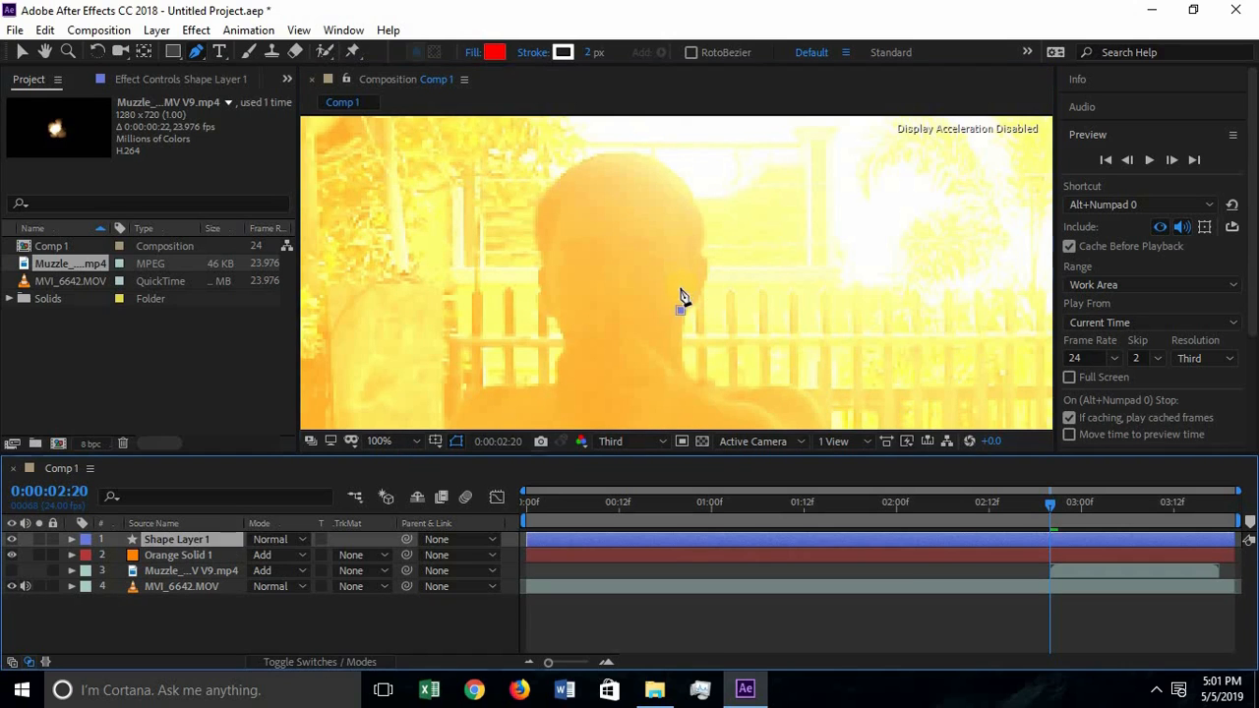
key("Delete")
Delete the unfinished head mask from the orange solid layer.
left_click(633, 539)
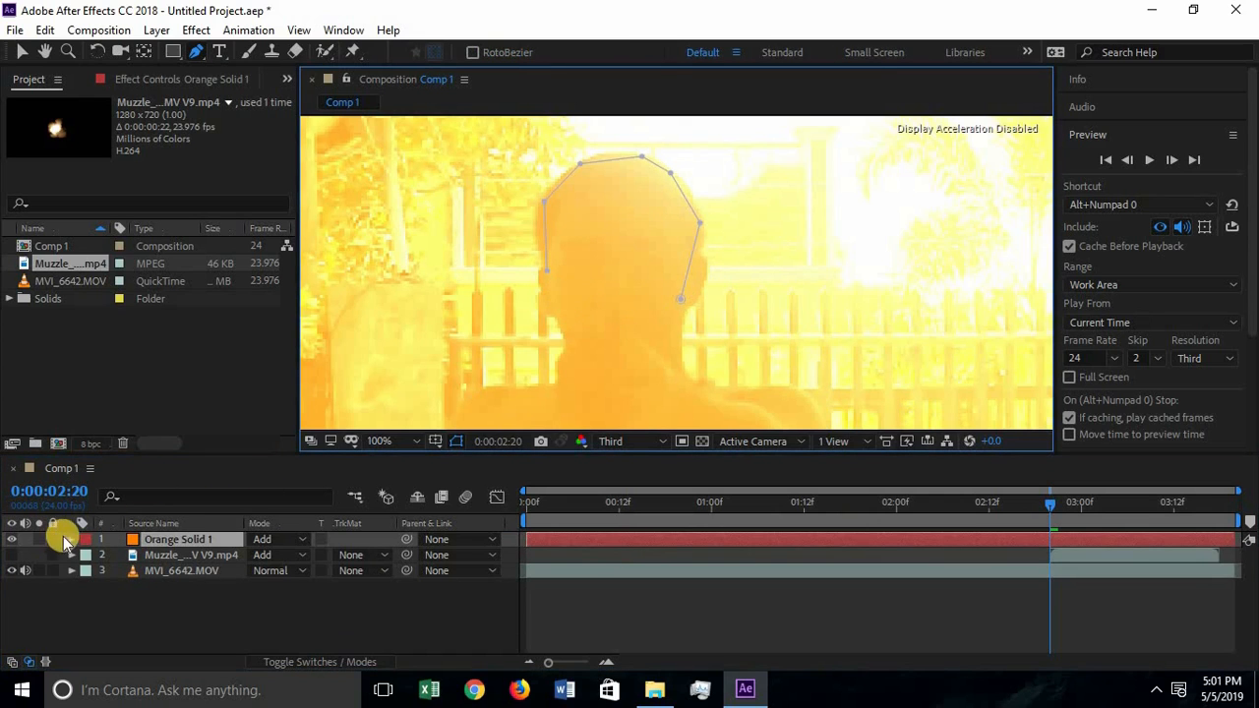
left_click(111, 557)
key("Delete")
Draw a closed six-point mask around the person's head on the orange solid layer with the Pen tool.
left_click(685, 303)
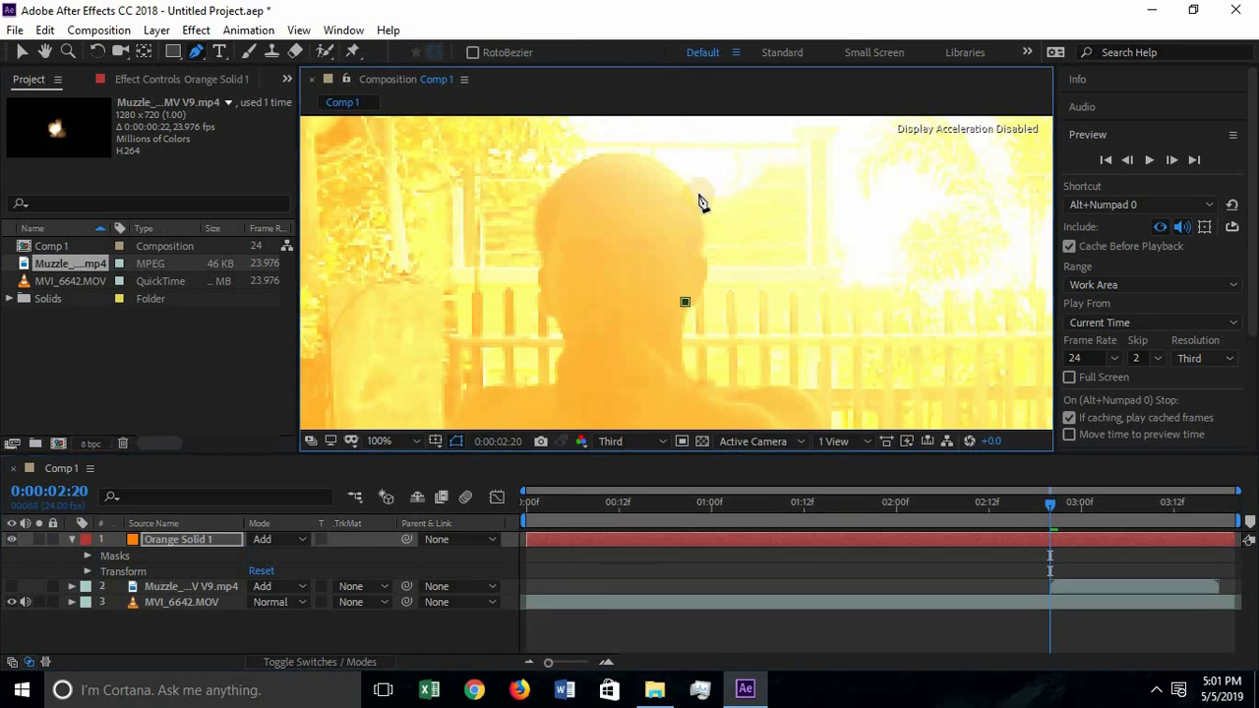
left_click(693, 203)
left_click(644, 155)
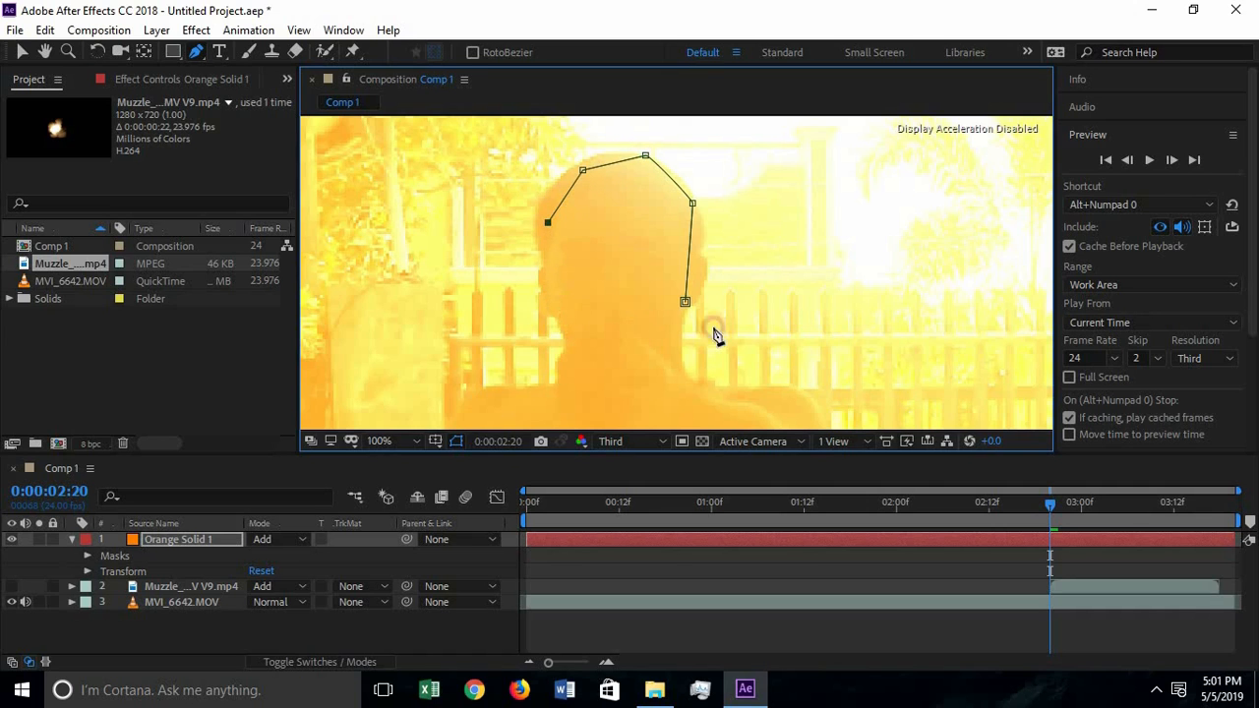
left_click(686, 302)
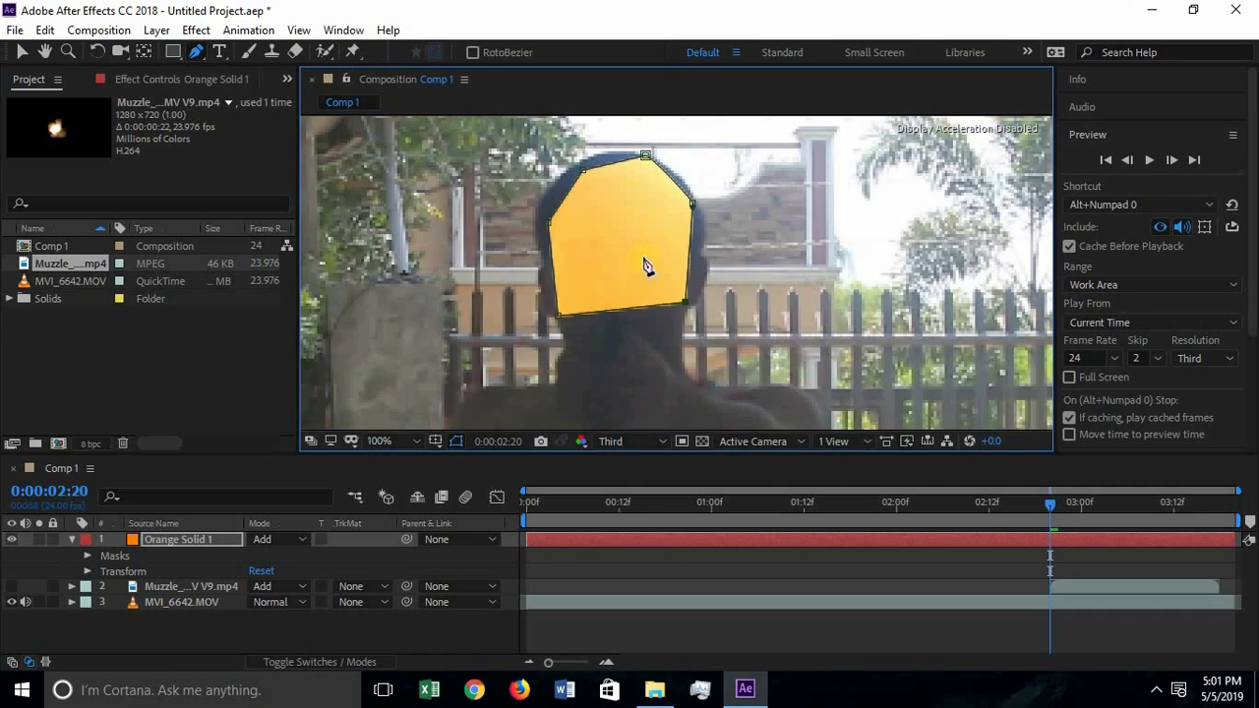
Show the muzzle flash layer again and move the head mask's left vertices outward to the edge of the head.
left_click(74, 544)
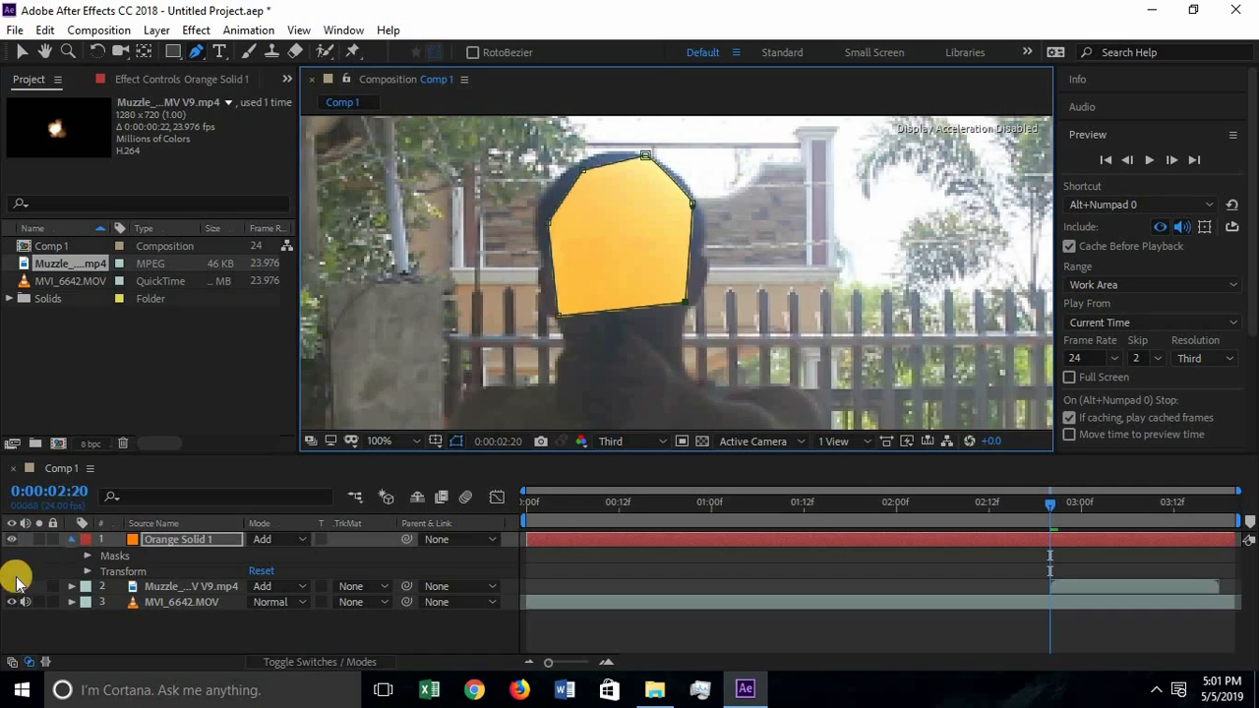
left_click(12, 554)
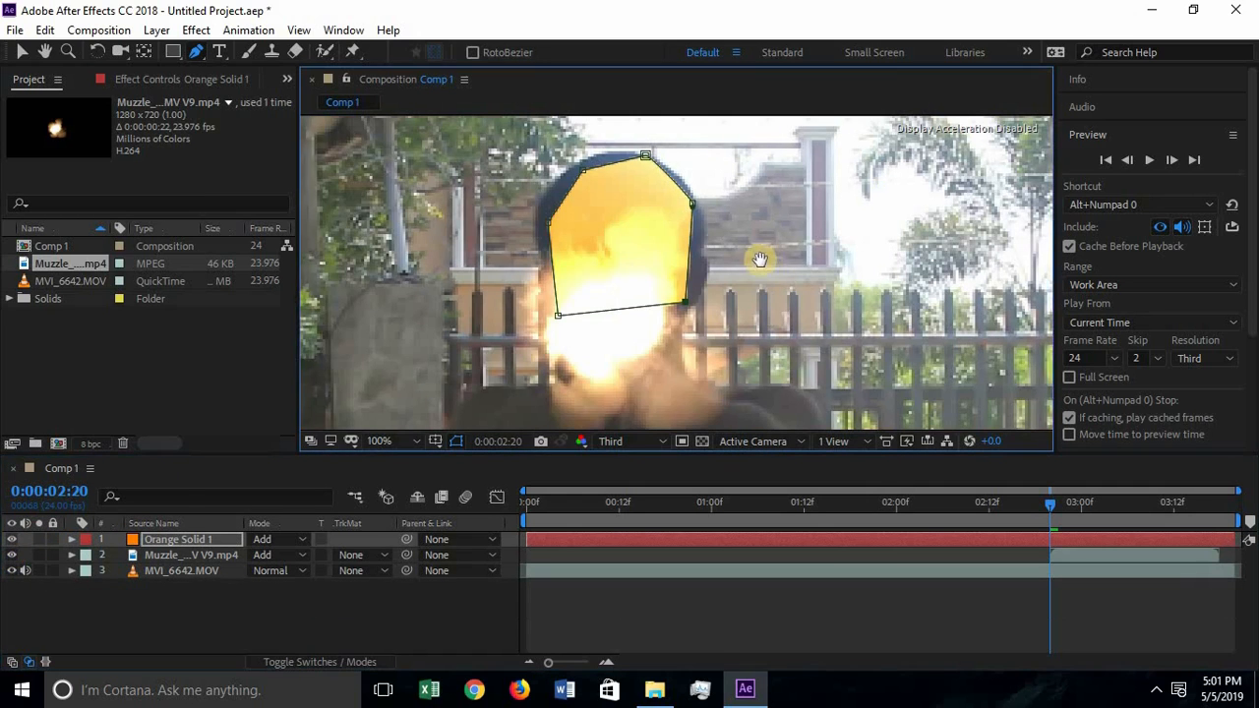
scroll(728, 254, "down", 2)
scroll(636, 222, "up", 2)
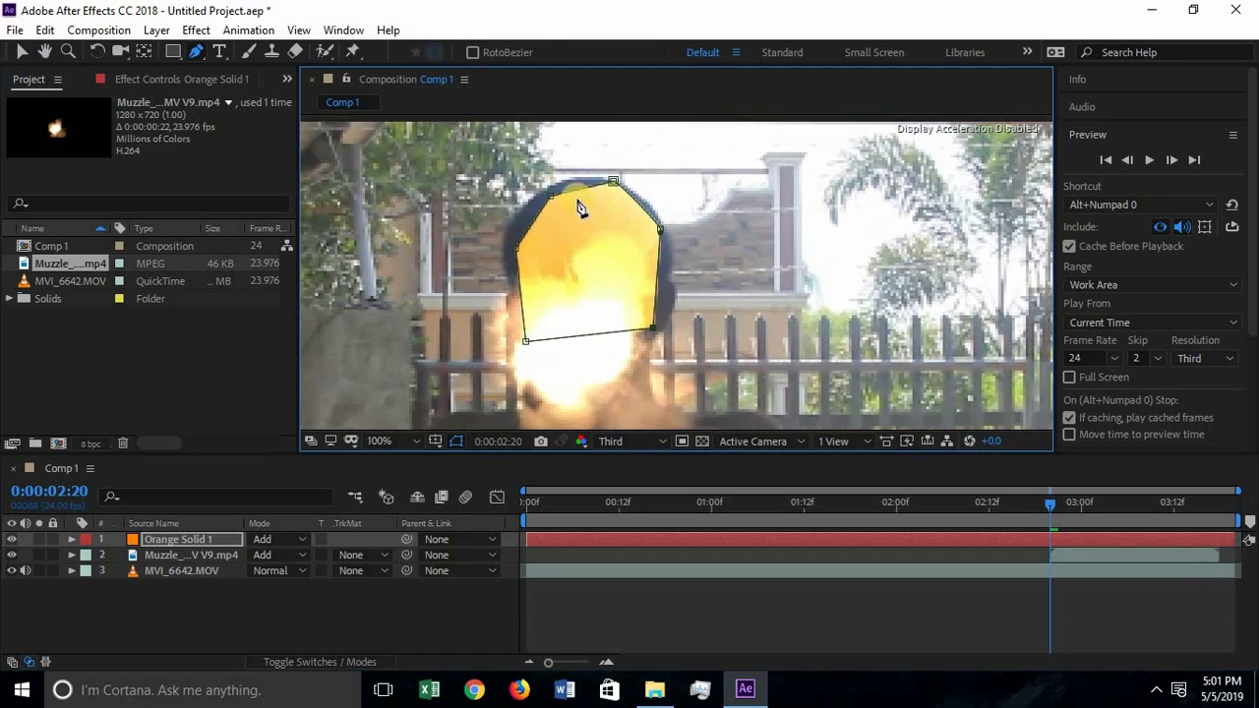
left_click_drag(520, 248, 501, 238)
Draw a closed six-point mask over the raised arm on the right side of the picture, on the orange solid.
left_click_drag(787, 232, 777, 109)
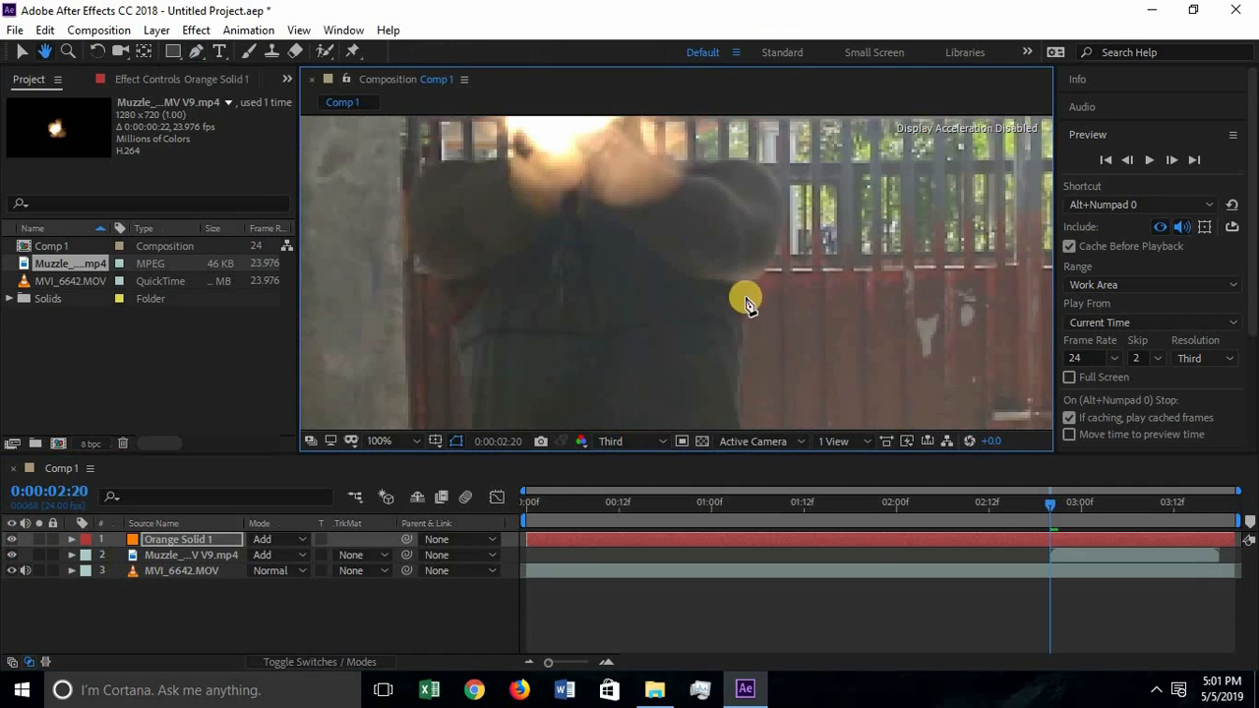
left_click(736, 169)
left_click(693, 185)
left_click(653, 236)
left_click(677, 265)
left_click(741, 280)
left_click(766, 205)
left_click(736, 169)
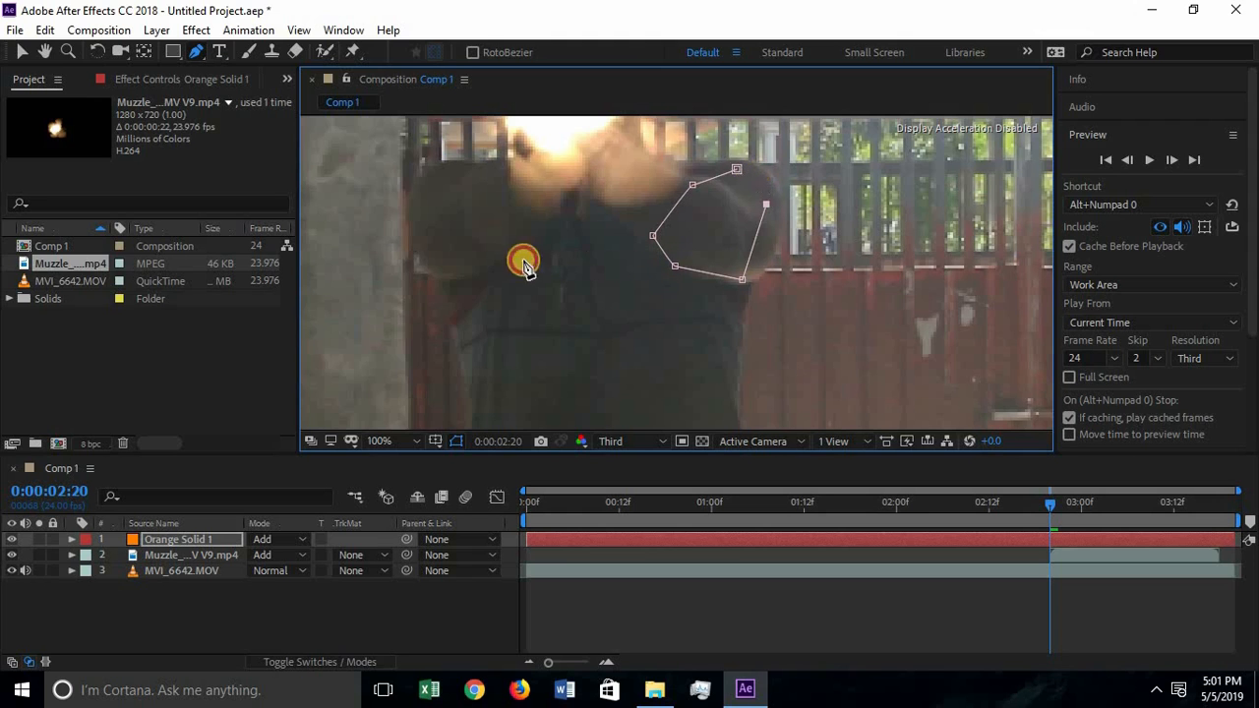
Draw a closed six-point mask over the raised arm on the left side of the picture, on the orange solid.
left_click_drag(521, 246, 543, 237)
left_click(526, 161)
left_click(480, 157)
left_click(452, 183)
left_click(454, 232)
left_click(472, 283)
left_click(535, 285)
left_click(526, 160)
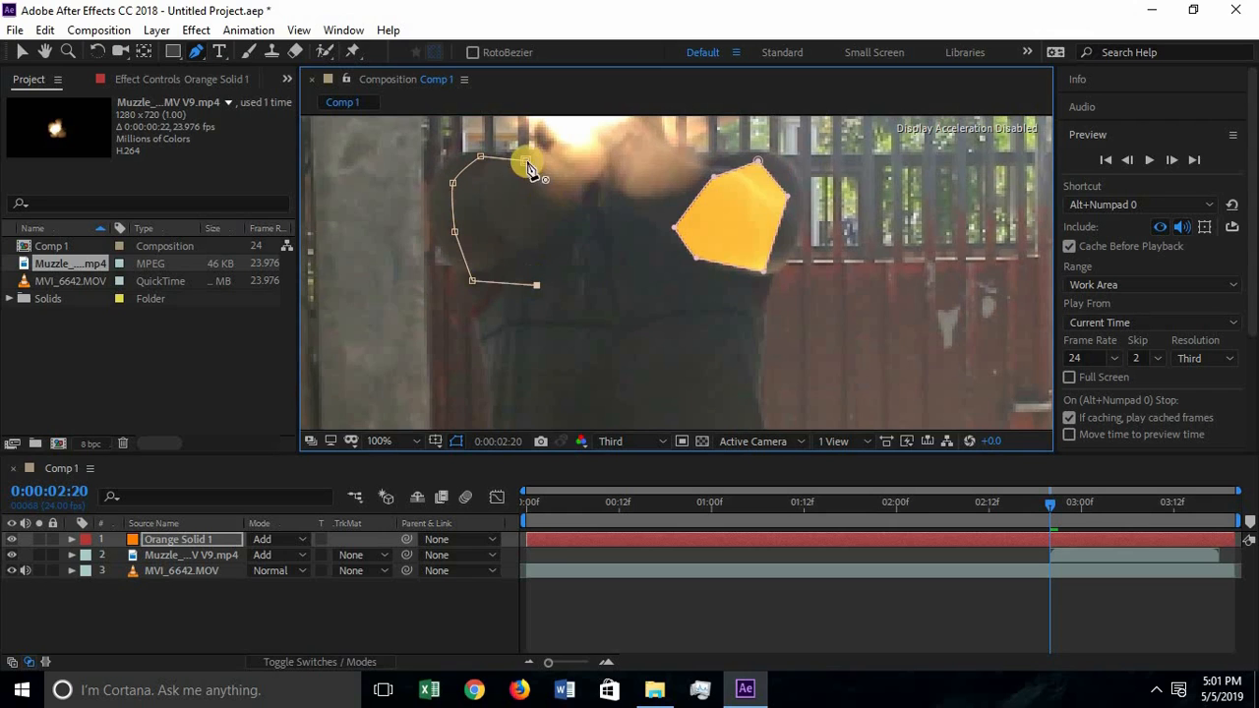
Draw a closed five-point mask over the chest between the arms and pull its lower edge downward.
left_click_drag(660, 258, 656, 207)
key("g")
left_click(664, 188)
left_click_drag(543, 246, 619, 269)
left_click(686, 296)
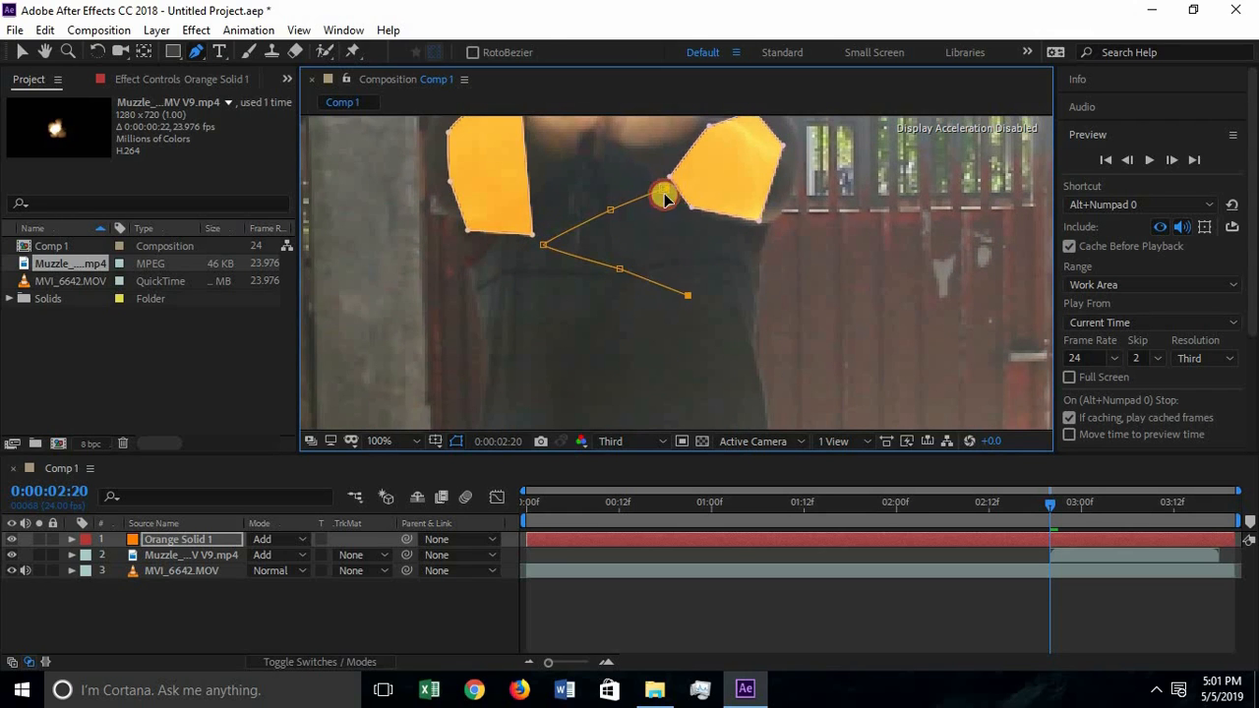
left_click(664, 193)
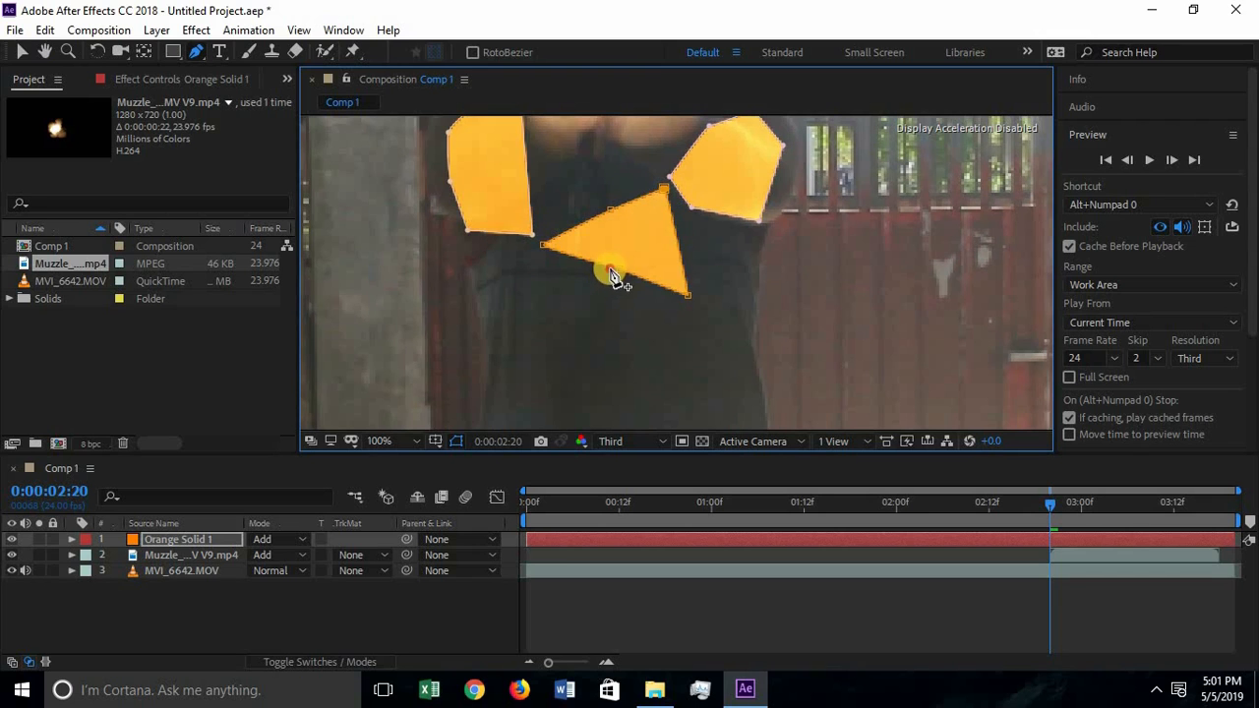
mouse_move(605, 276)
left_mouse_down()
mouse_move(620, 280)
mouse_move(606, 271)
mouse_move(595, 288)
left_mouse_up()
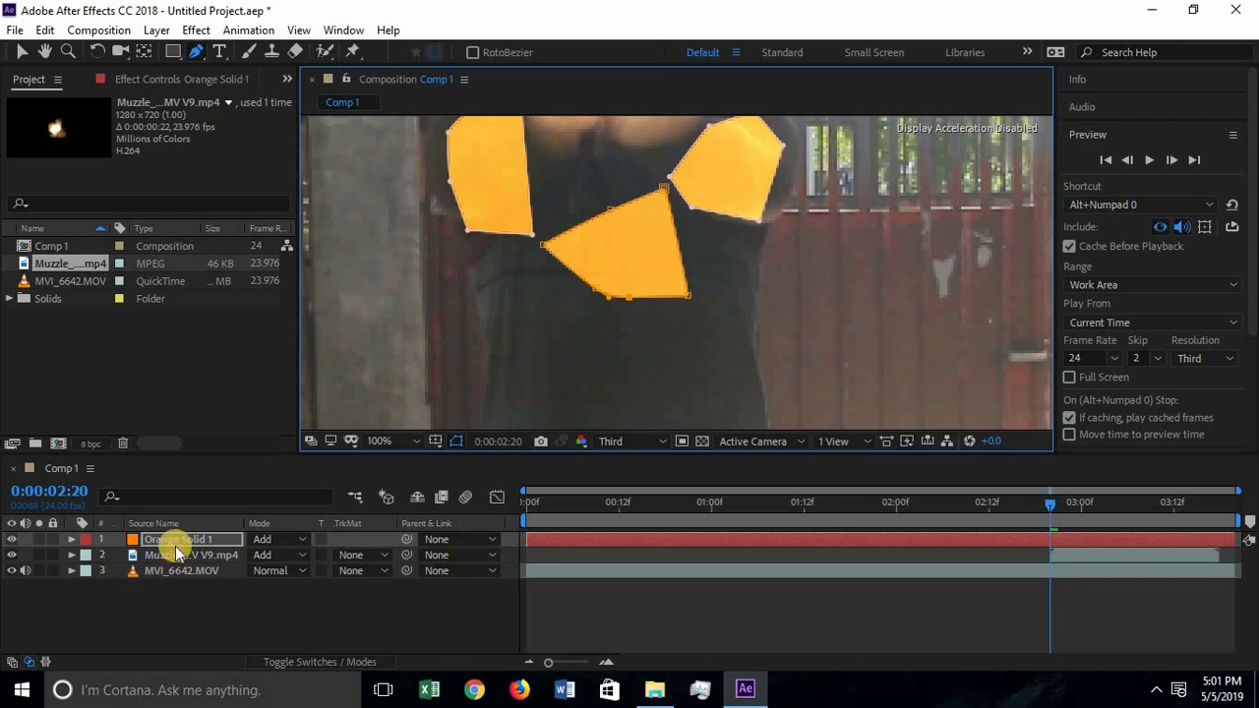
Set the Mask Feather of the head mask, Mask 1, to 81 pixels.
left_click(72, 539)
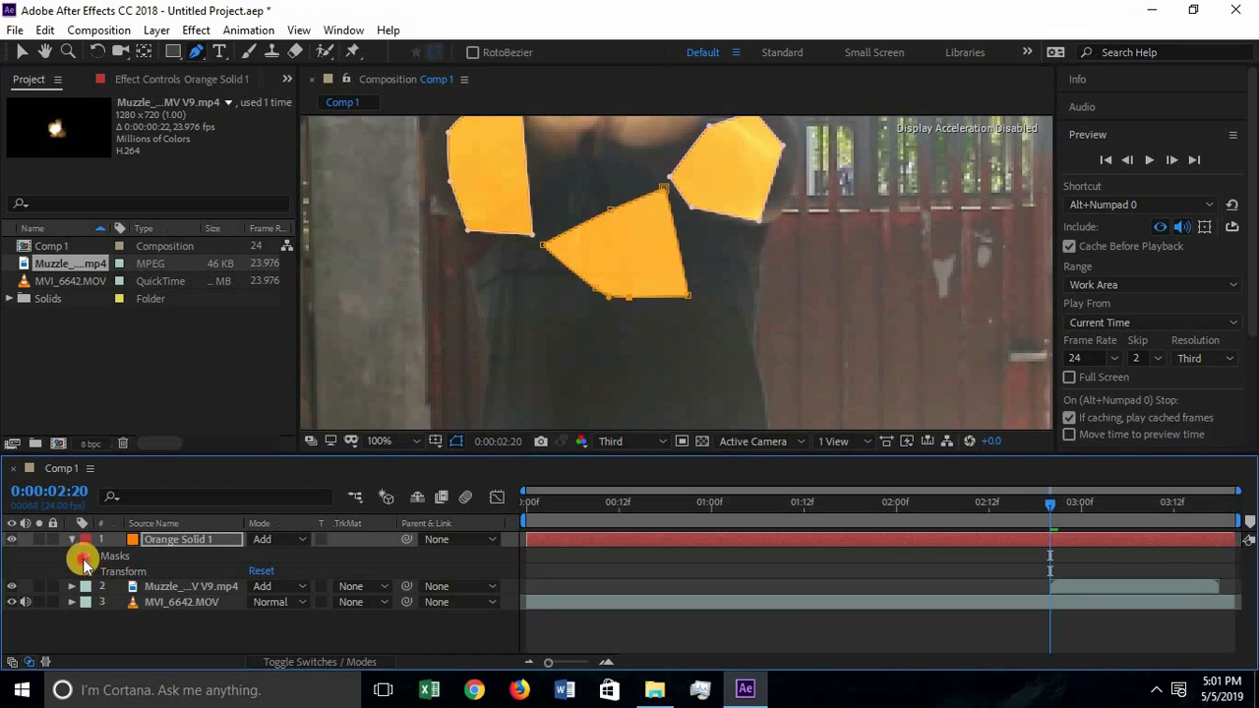
left_click(87, 556)
left_click(146, 572)
left_click(104, 570)
key("space")
left_click_drag(736, 246, 657, 476)
left_click_drag(662, 281, 670, 313)
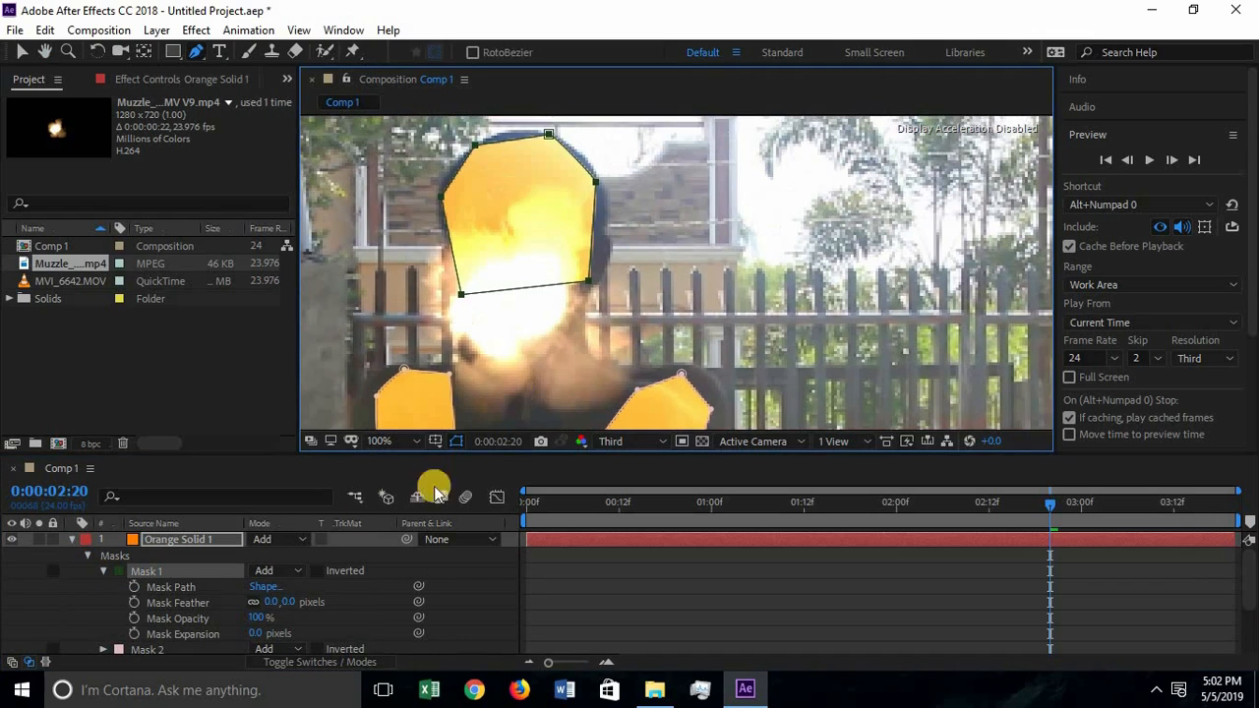
left_click_drag(275, 603, 331, 595)
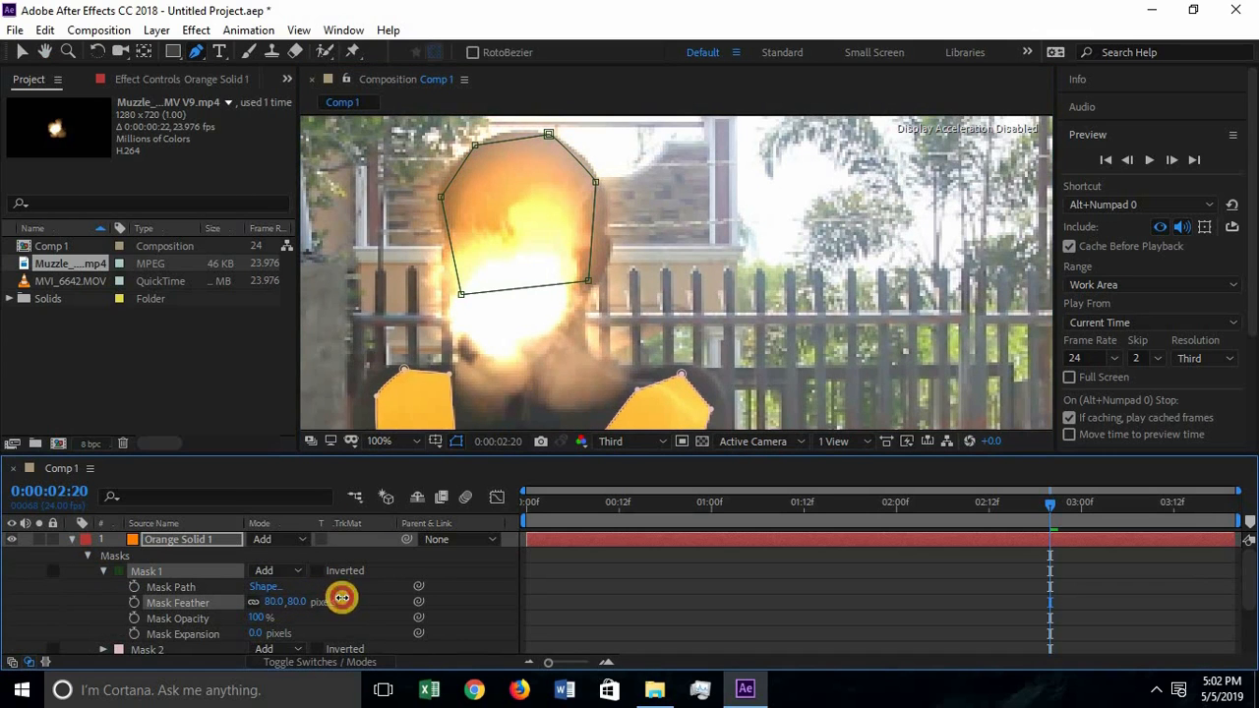
left_click_drag(342, 598, 344, 597)
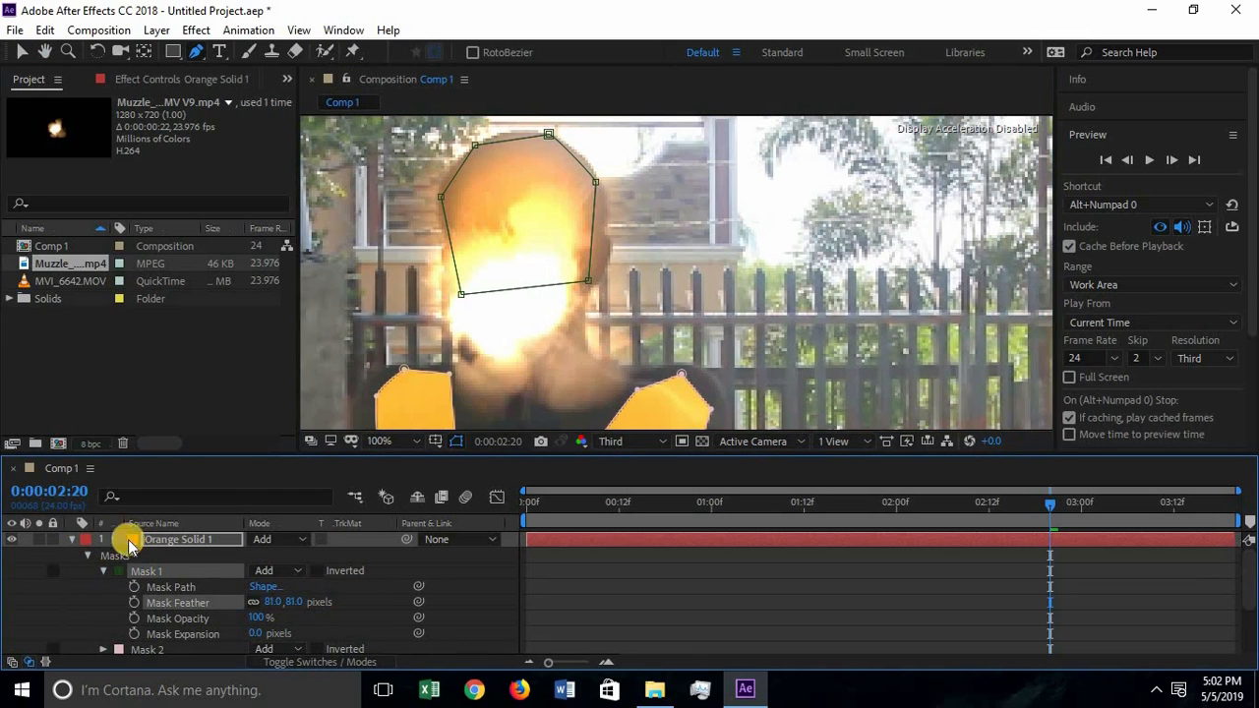
Set the Mask Feather of the right arm mask, Mask 2, to 81 pixels.
left_click(88, 556)
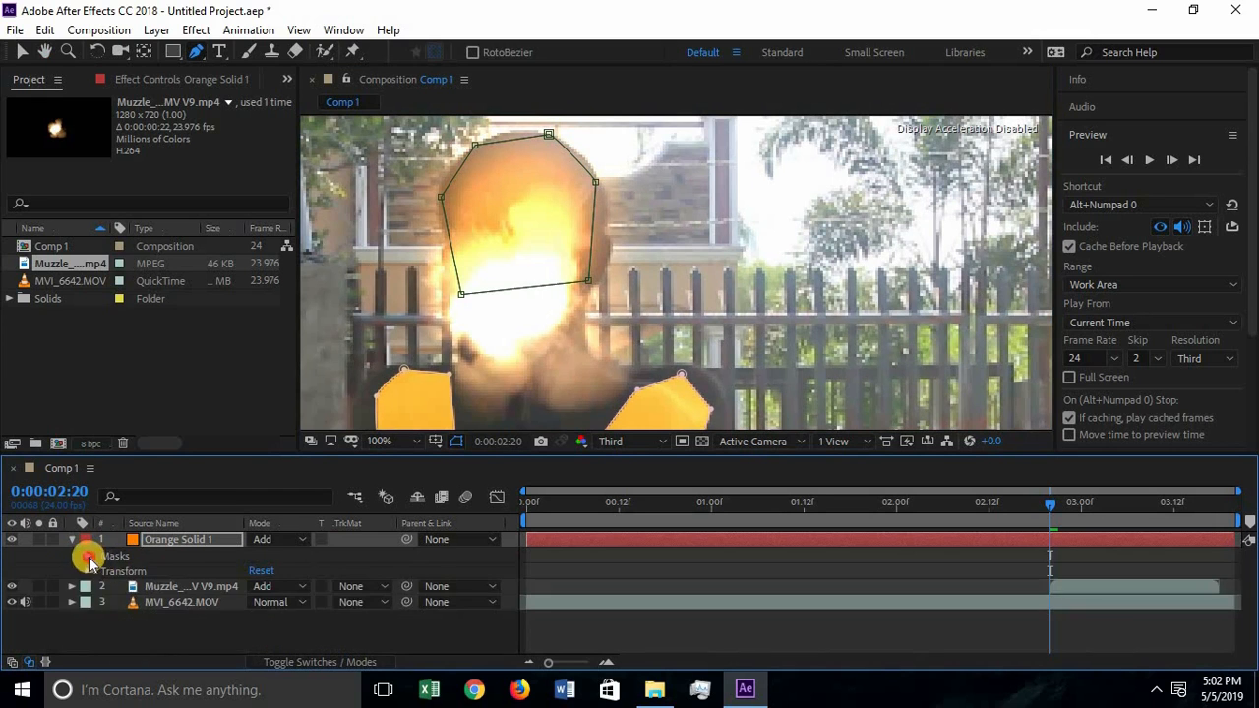
left_click(89, 557)
left_click(104, 559)
left_click(104, 571)
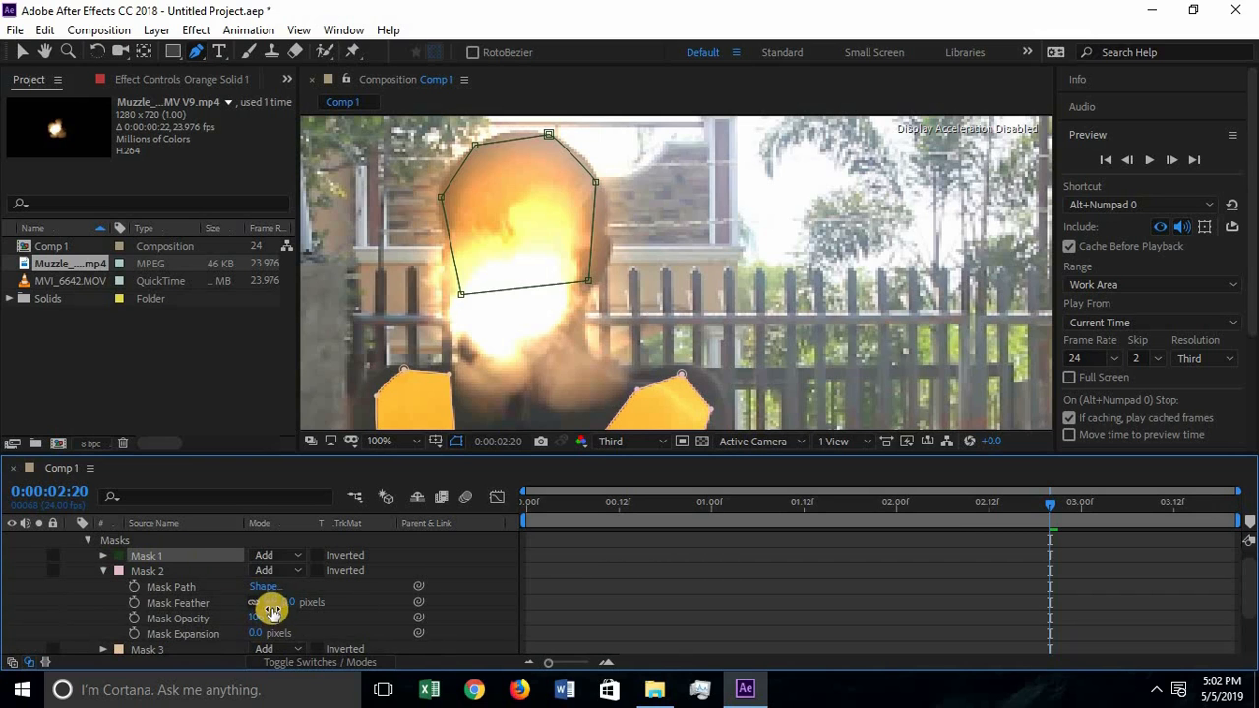
left_click_drag(279, 609, 348, 606)
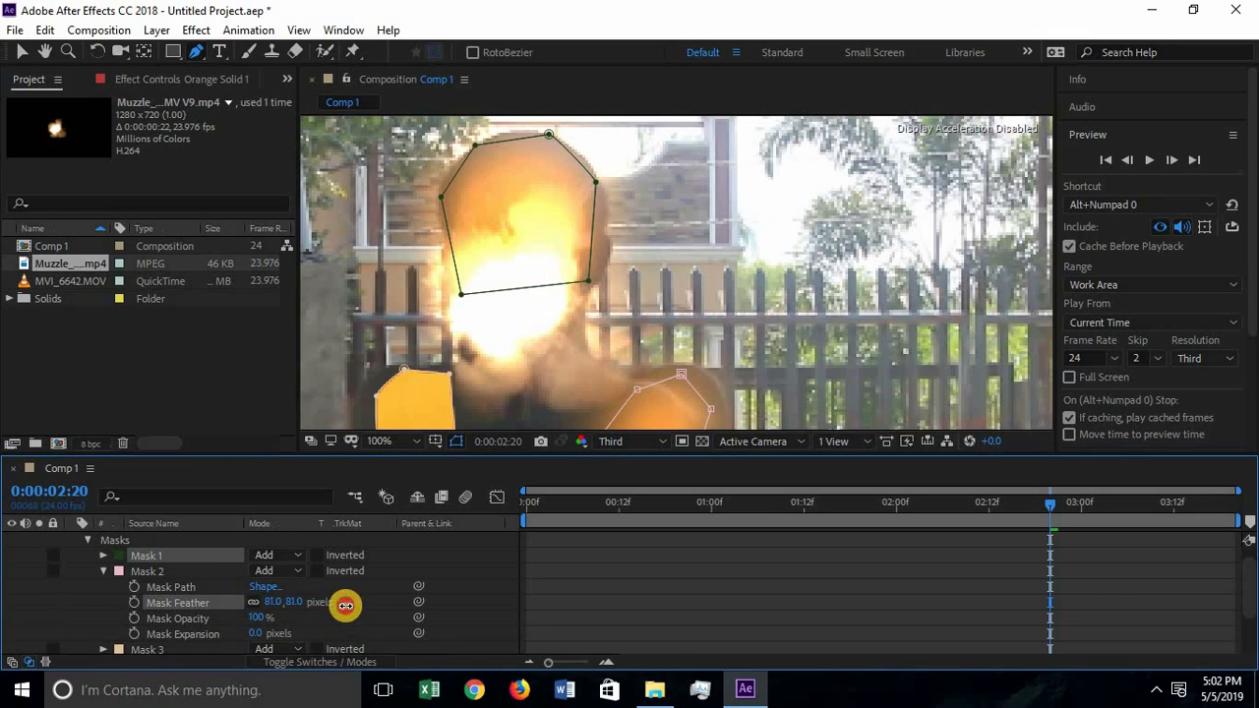
Set the Mask Feather of the left arm mask, Mask 3, to 82 pixels.
left_click(105, 572)
left_click(105, 583)
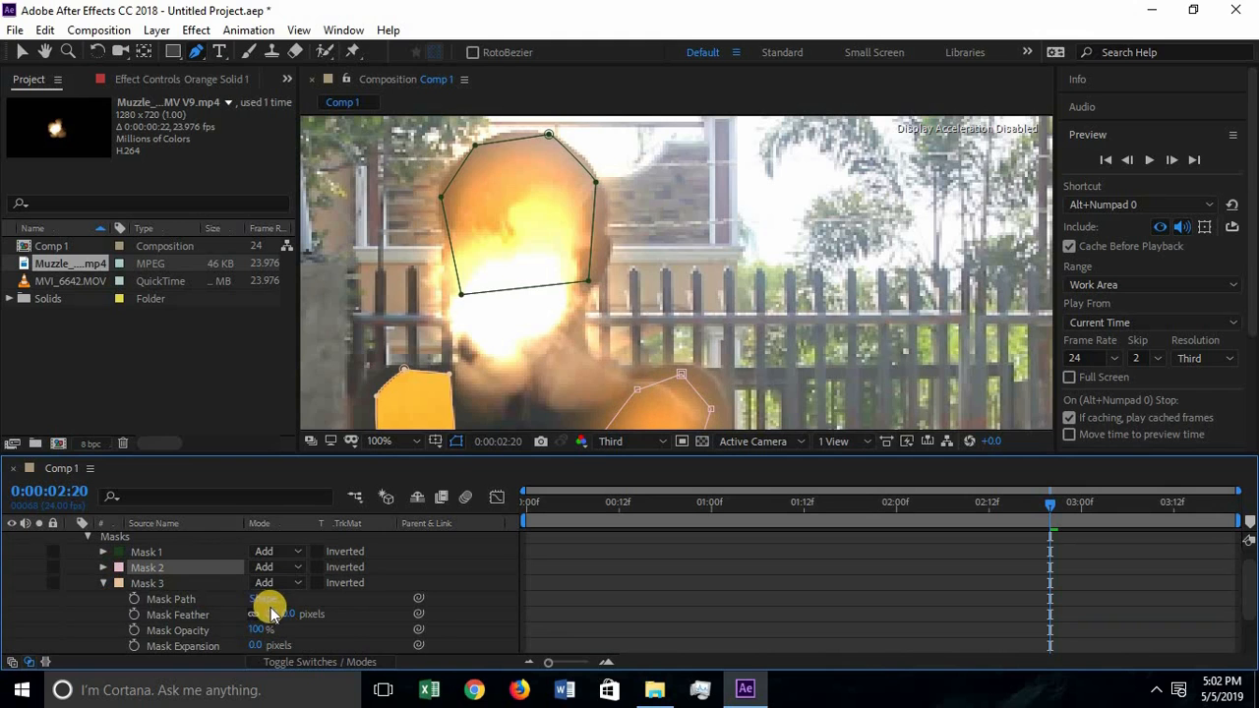
left_click(264, 614)
left_click_drag(466, 414, 451, 257)
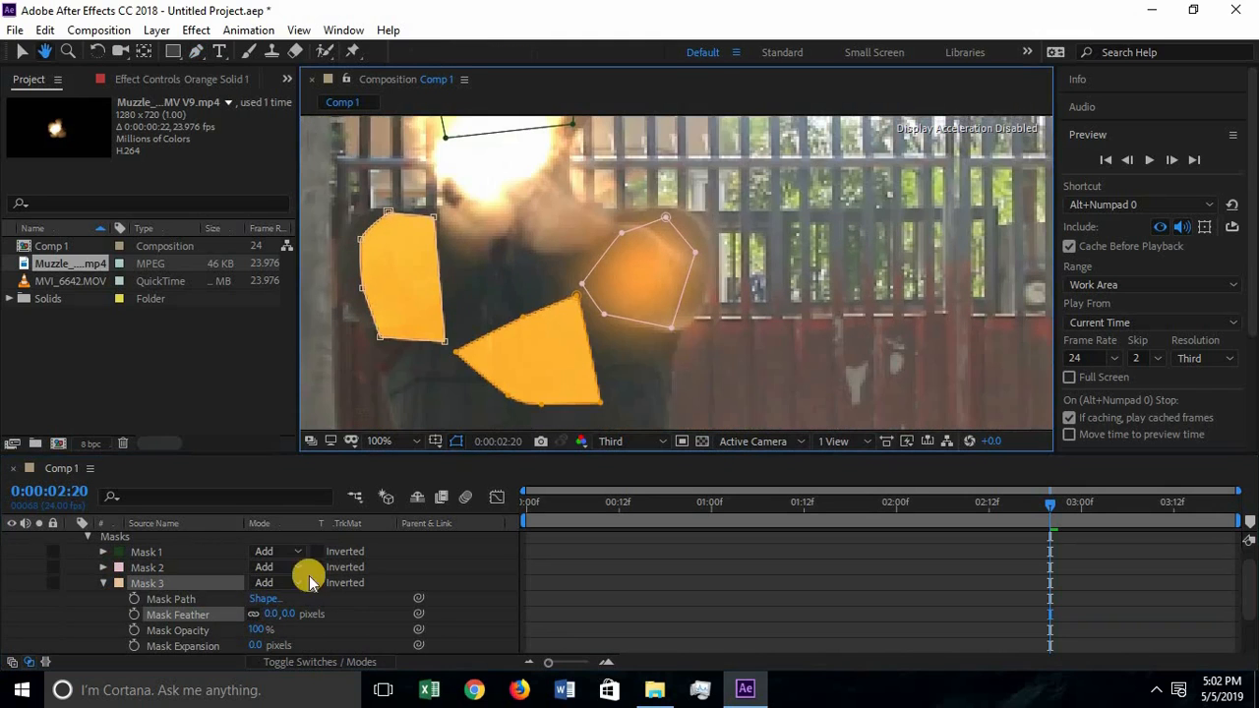
left_click_drag(296, 610, 317, 607)
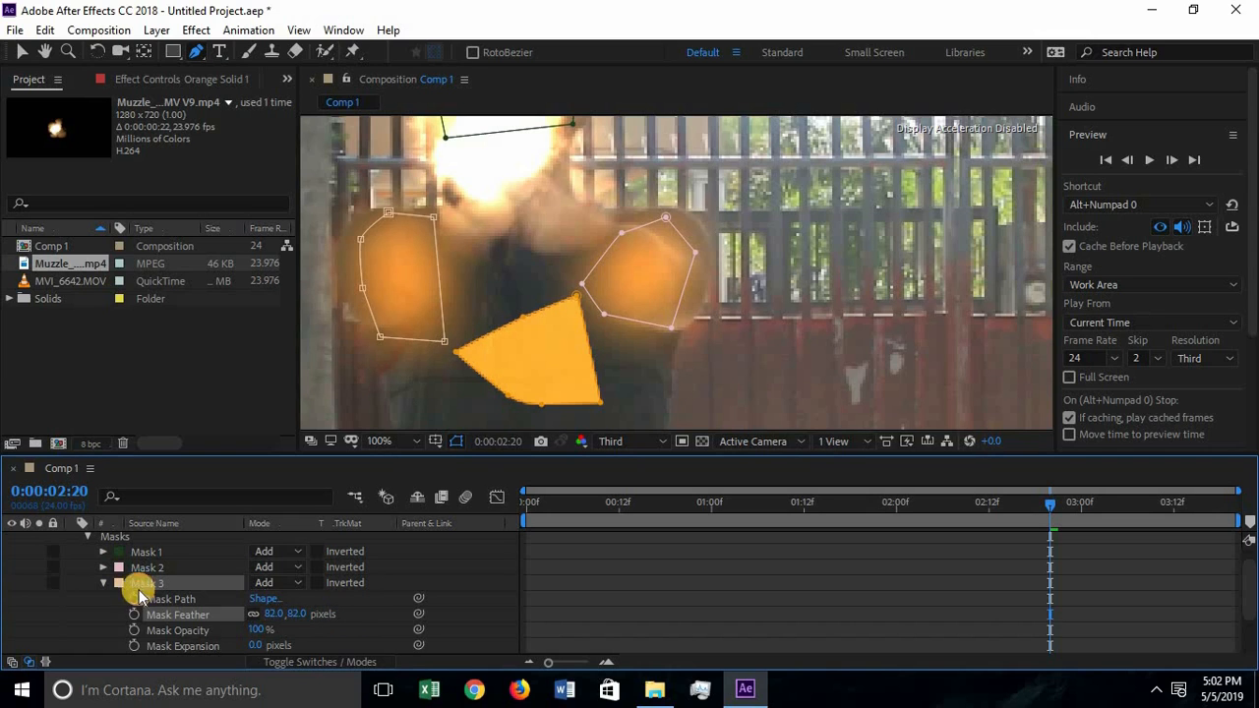
Set the Mask Feather of the chest mask, Mask 4, to 82 pixels.
left_click(103, 583)
left_click(105, 600)
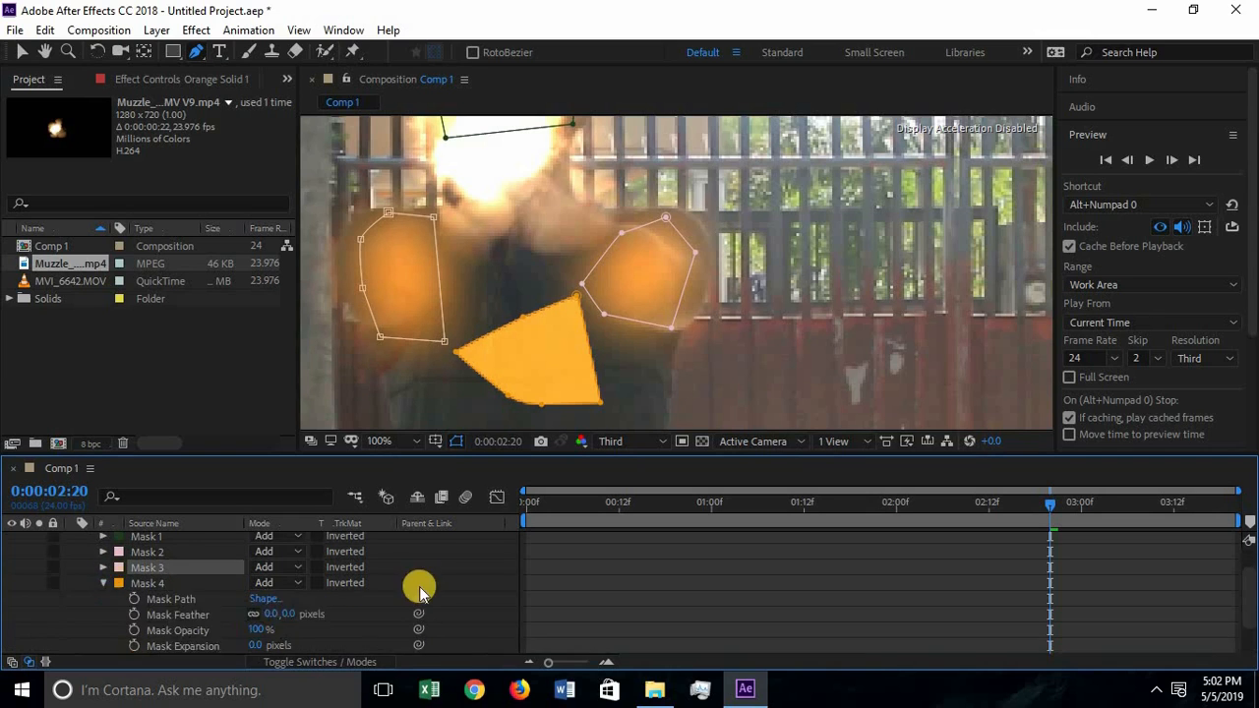
scroll(356, 590, "down", 1)
scroll(316, 595, "up", 1)
left_click_drag(273, 616, 345, 614)
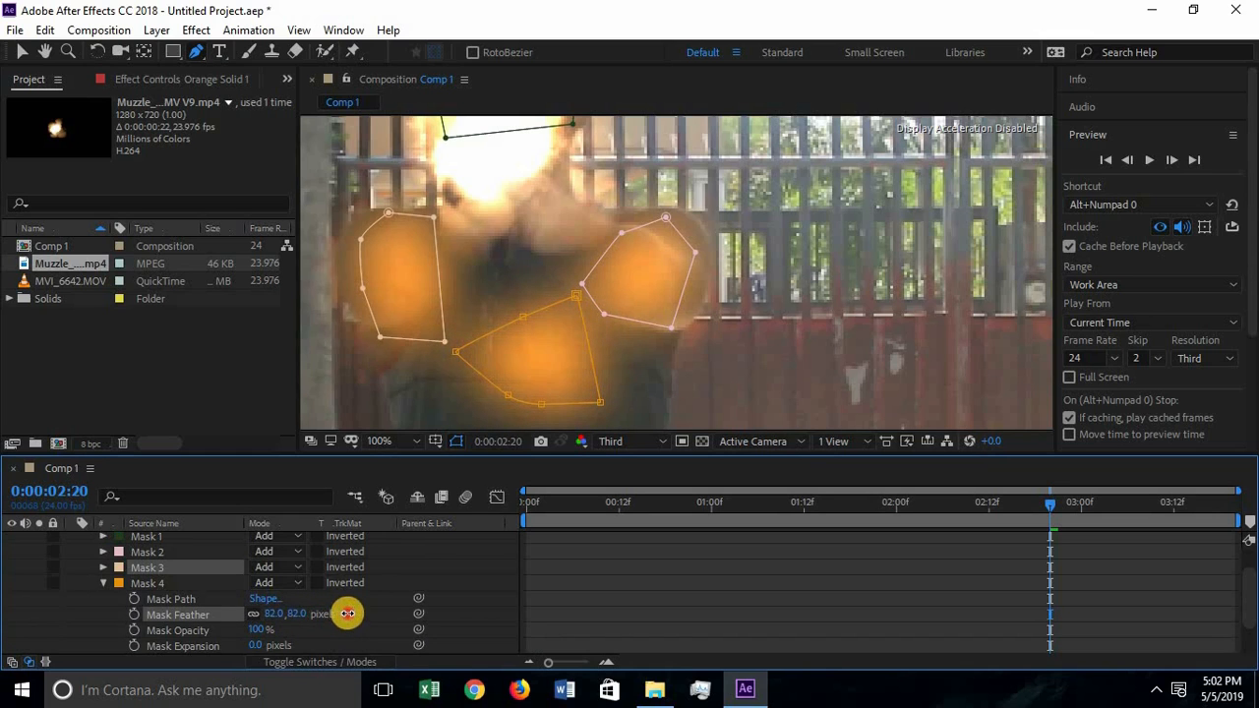
left_click(103, 583)
Extend the upper edge of the chest mask, Mask 4, upward so it covers the upper chest between the arms.
left_click_drag(520, 311, 499, 260)
left_click_drag(576, 295, 574, 254)
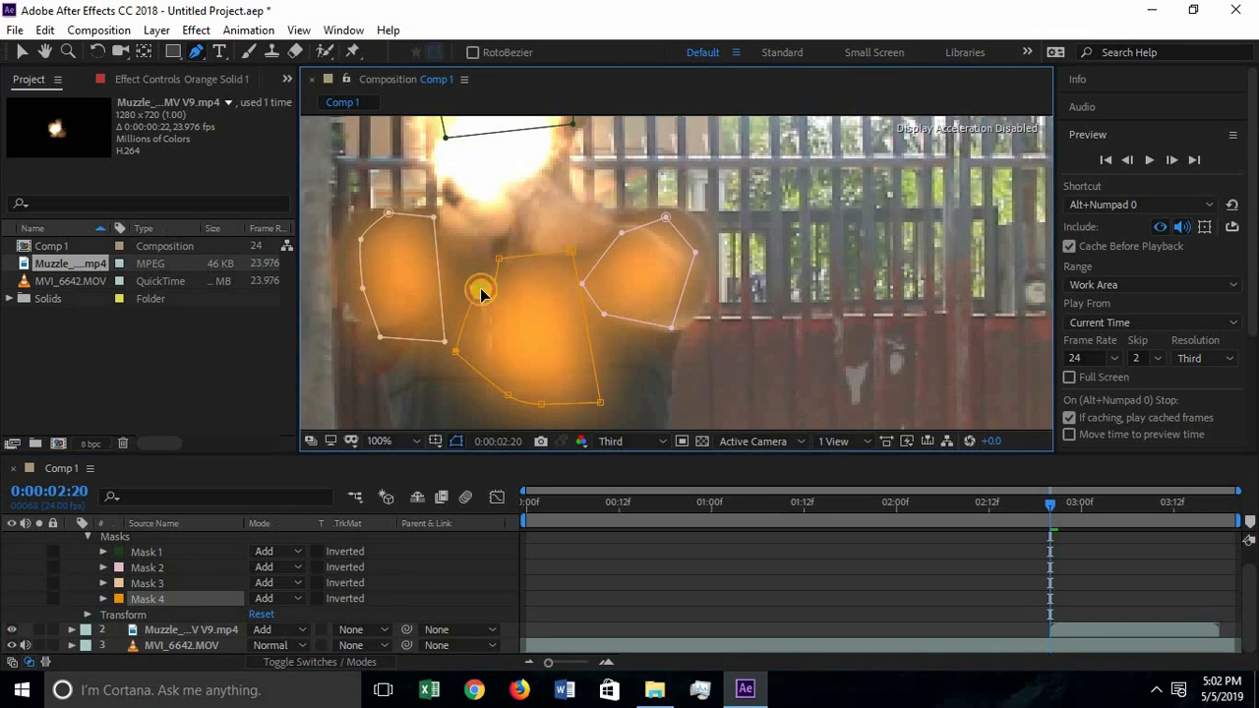
scroll(100, 587, "up", 1)
left_click(64, 538)
scroll(641, 315, "down", 2)
scroll(641, 318, "up", 2)
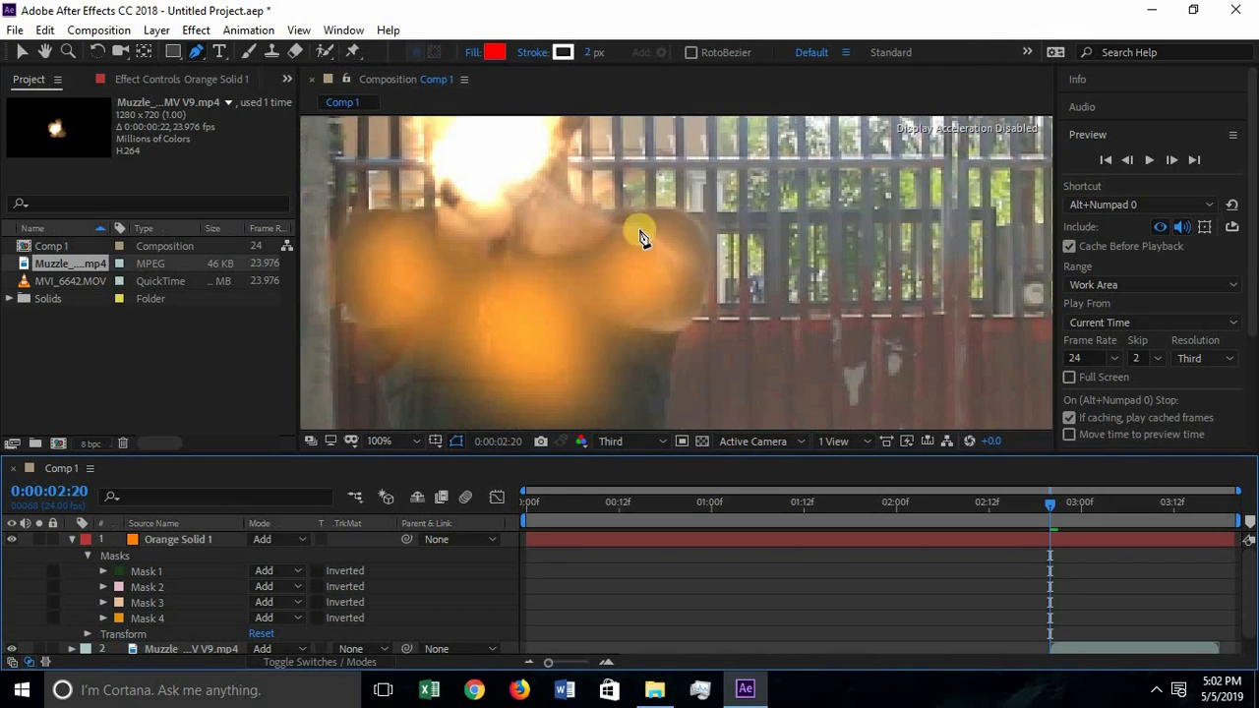
Set the opacity of Orange Solid 1 to 64%.
left_click(85, 556)
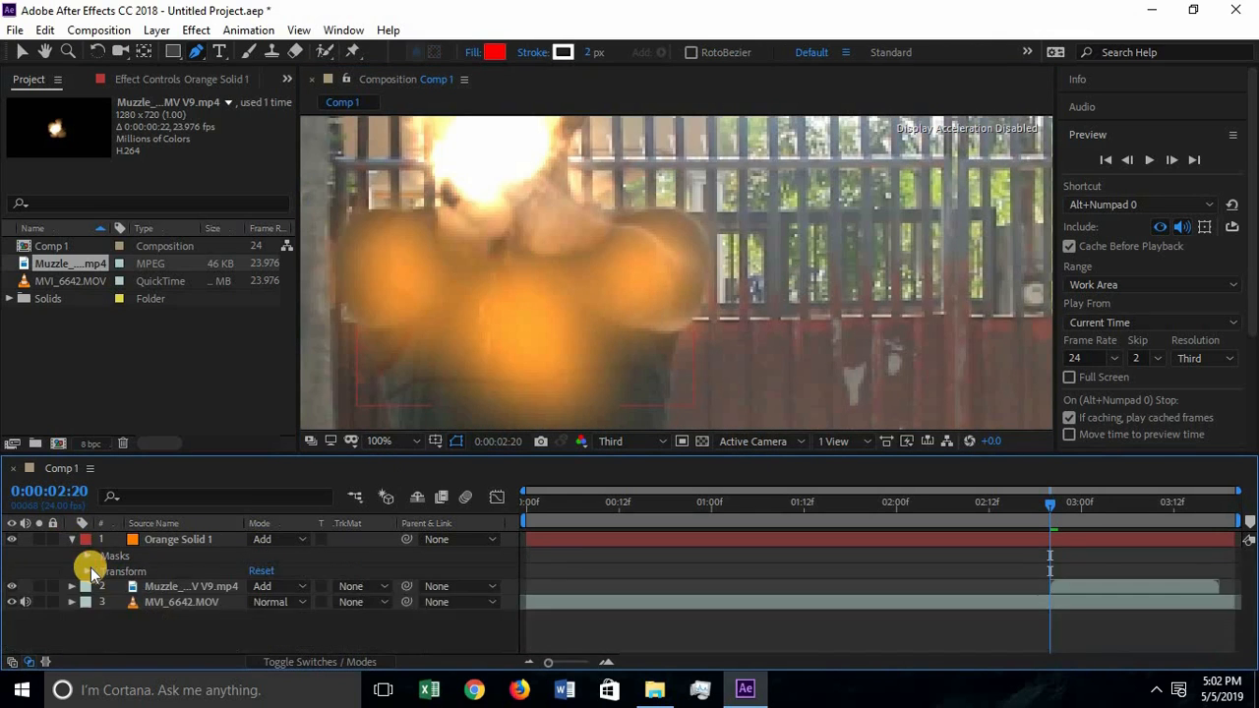
left_click(89, 568)
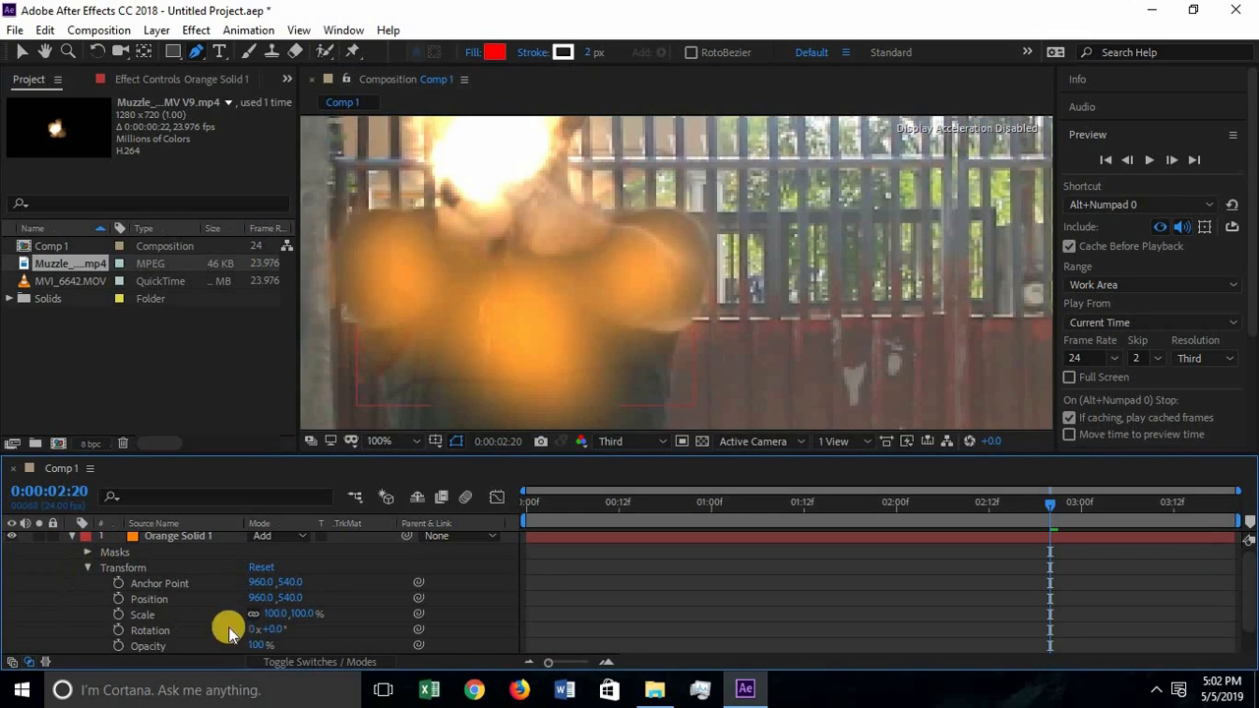
left_click_drag(242, 648, 214, 645)
left_click_drag(680, 246, 652, 339)
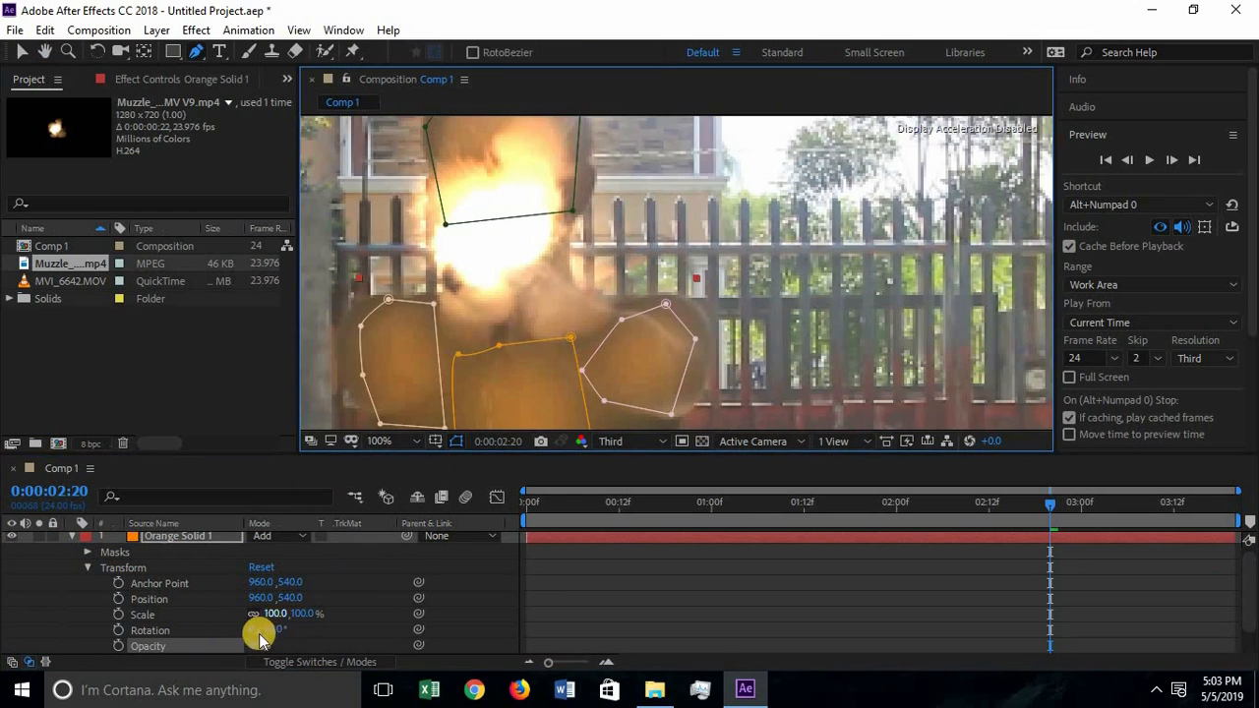
left_click_drag(257, 647, 267, 647)
scroll(674, 305, "down", 2)
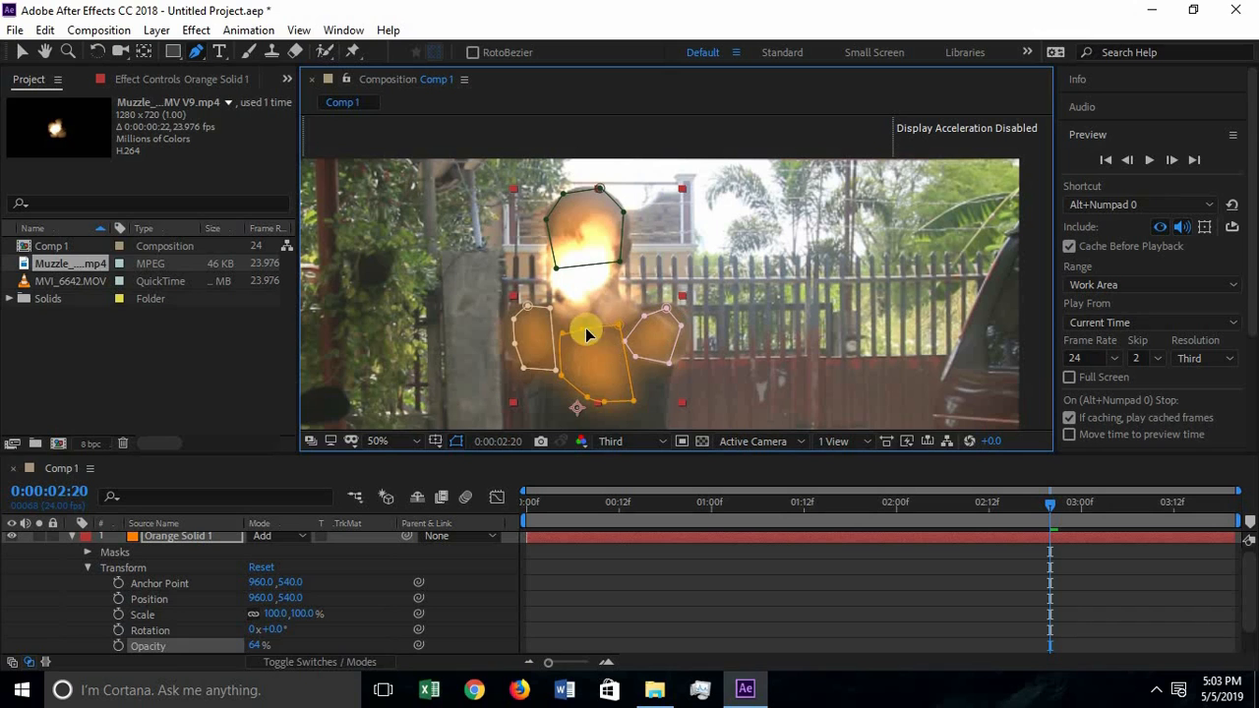
Raise the middle of the chest mask's upper edge toward the neck on Orange Solid 1.
left_click(589, 326)
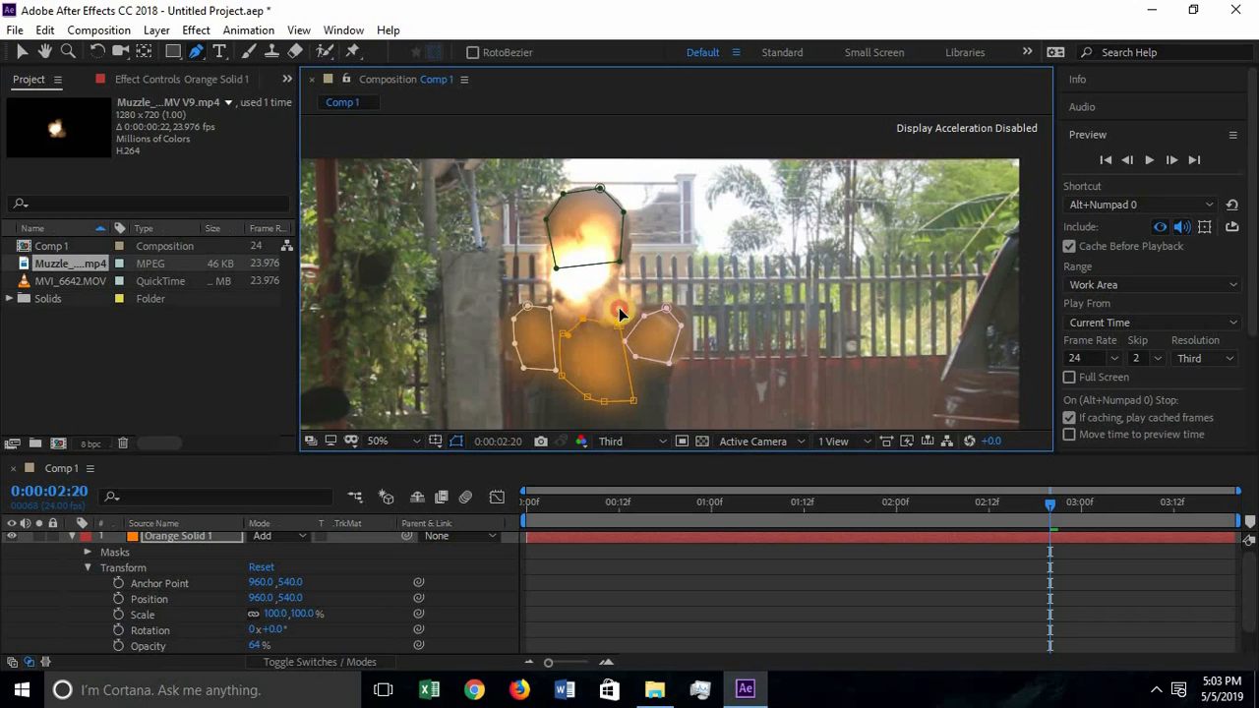
key("period")
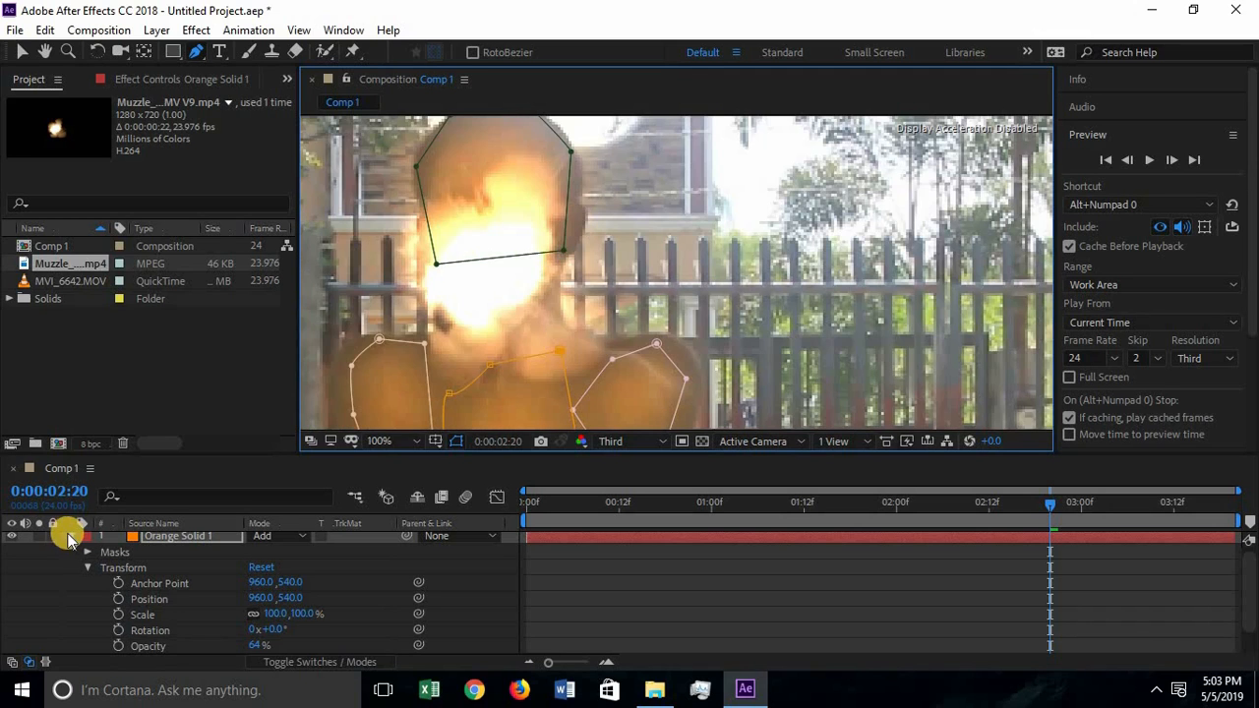
left_click(69, 538)
left_click(160, 32)
left_click(191, 50)
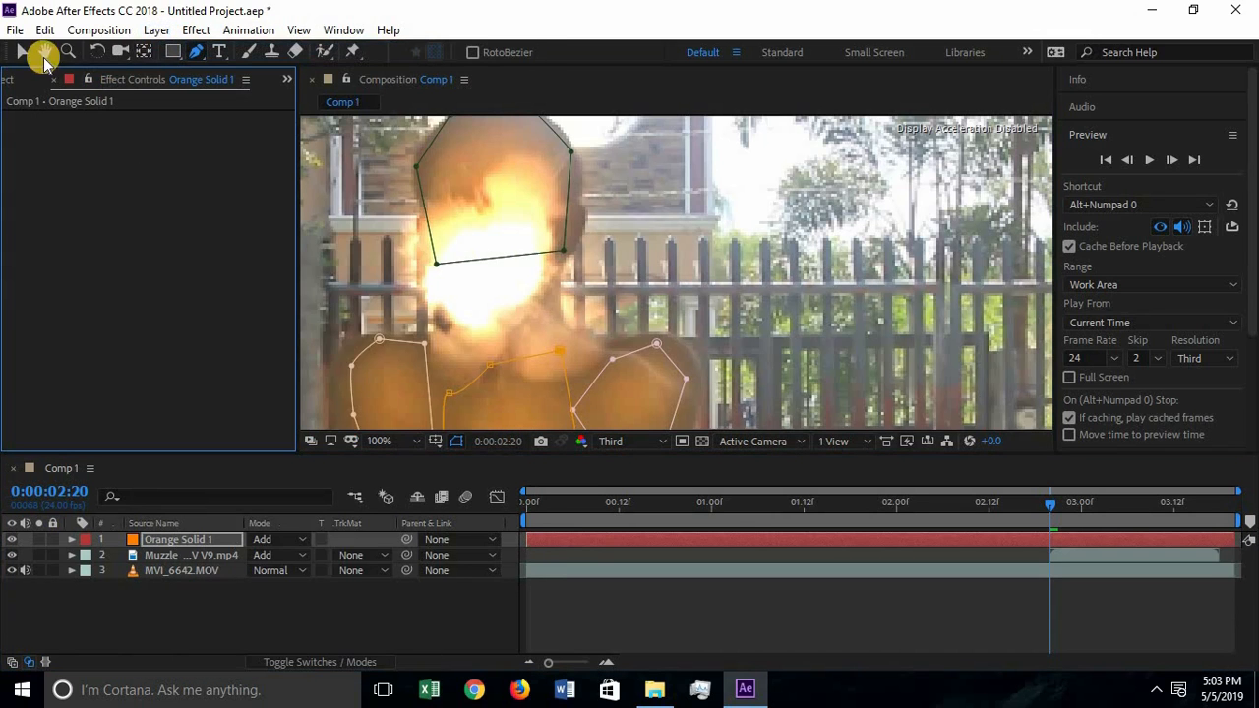
left_click(157, 31)
mouse_move(174, 50)
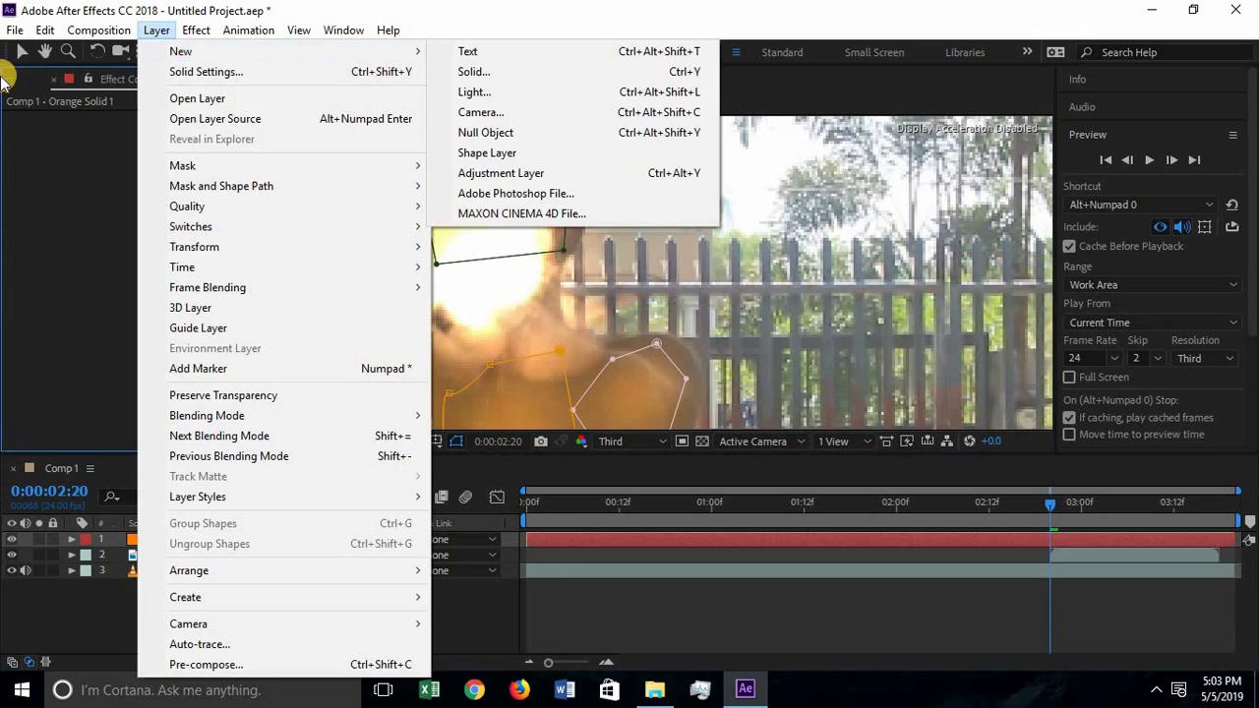
left_click(20, 78)
left_click(156, 30)
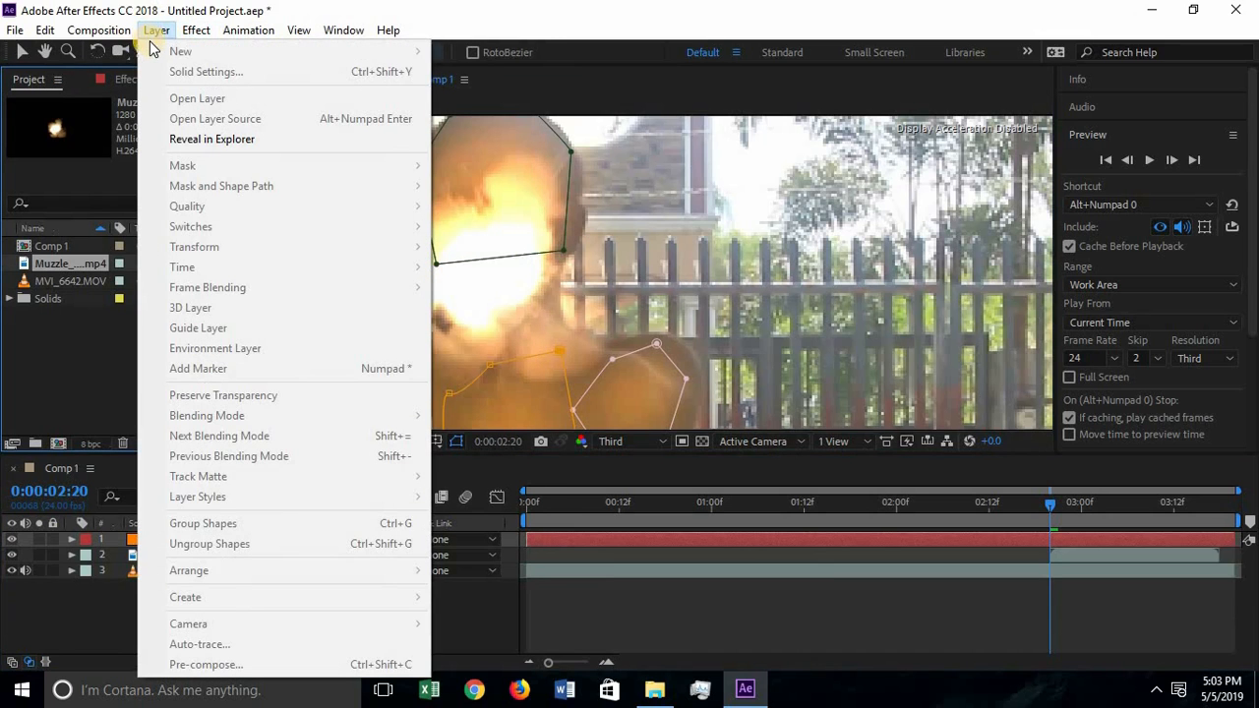
left_click(99, 345)
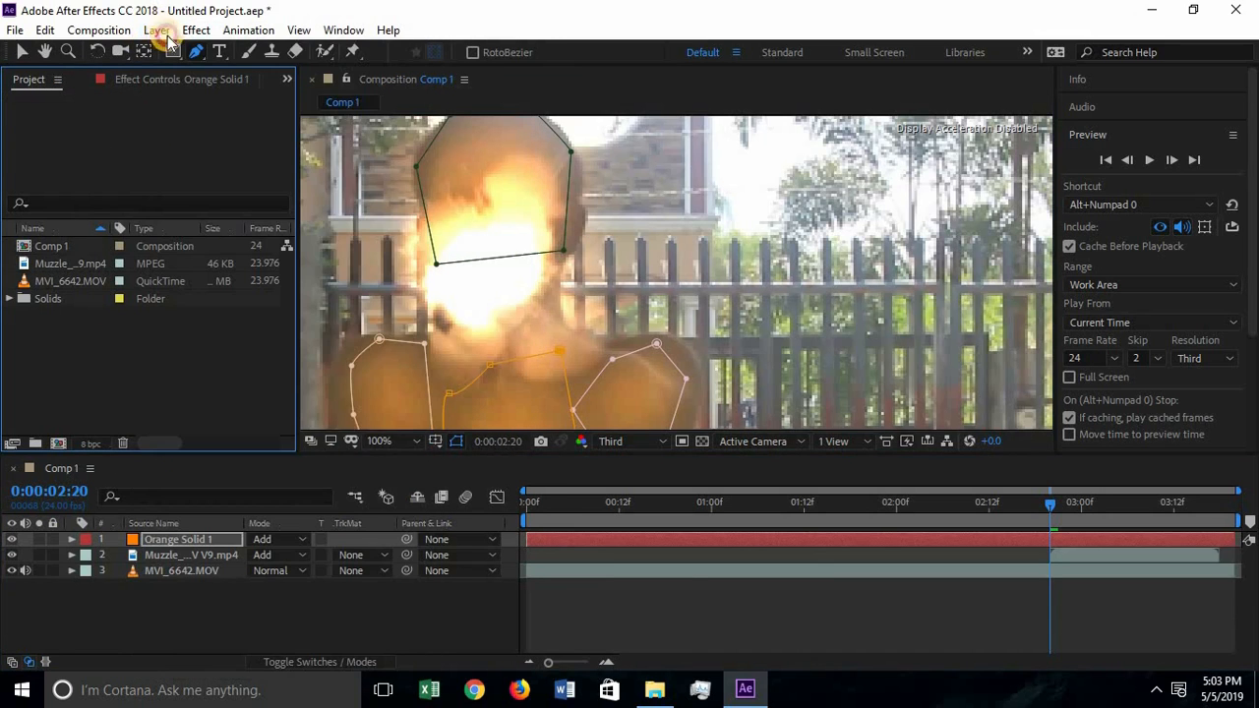
left_click(157, 30)
left_click(658, 610)
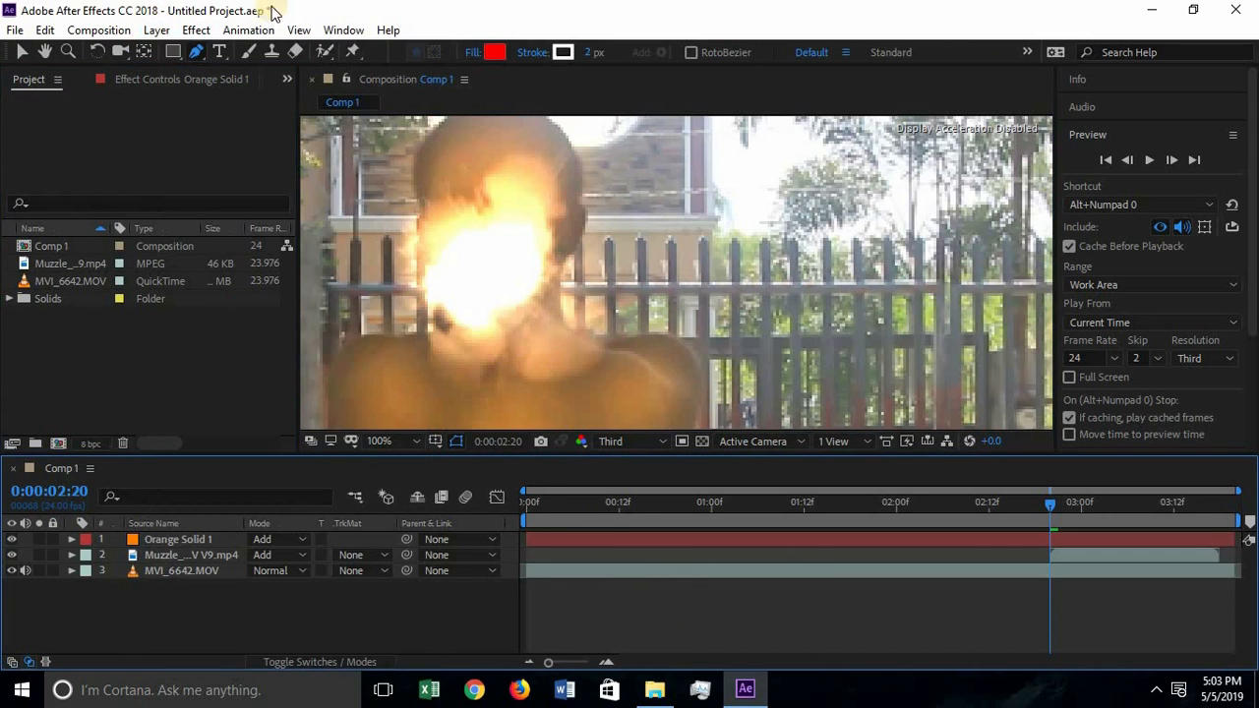
left_click(149, 31)
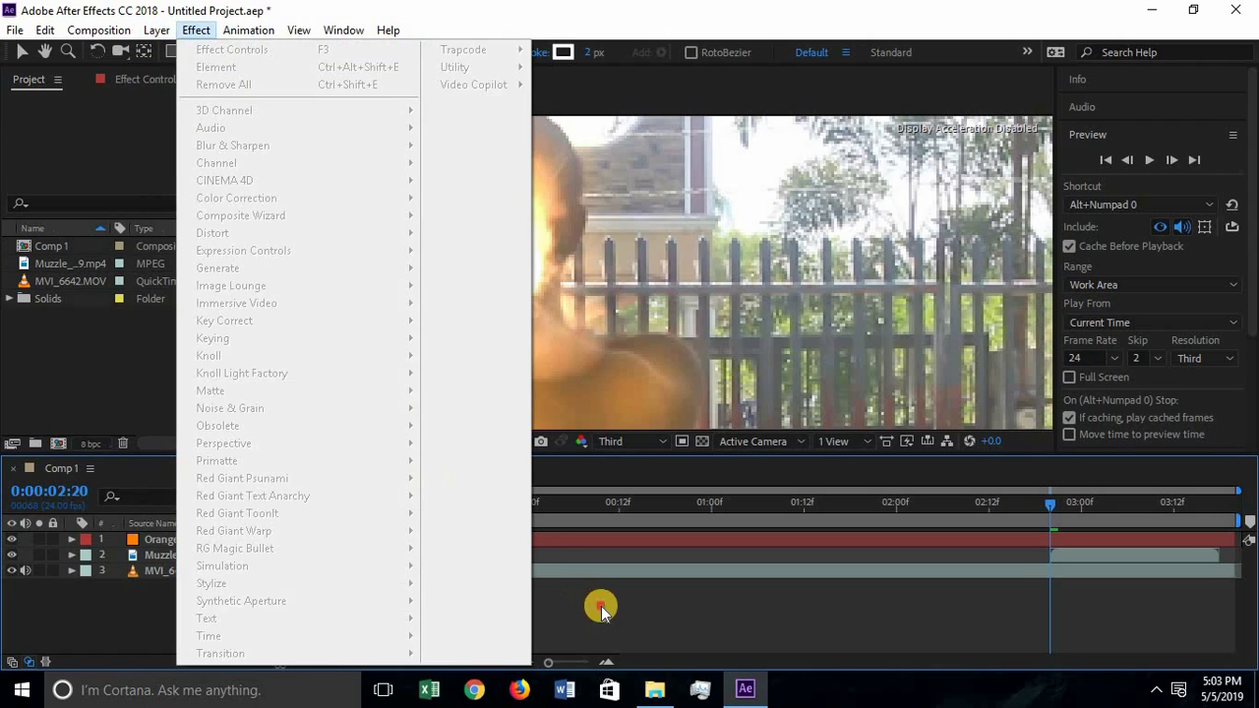
left_click(601, 606)
key("ctrl+z")
Create a second orange solid layer above Orange Solid 1.
left_click(153, 32)
left_click(21, 55)
left_click(156, 30)
mouse_move(180, 51)
left_click(569, 73)
left_click(596, 426)
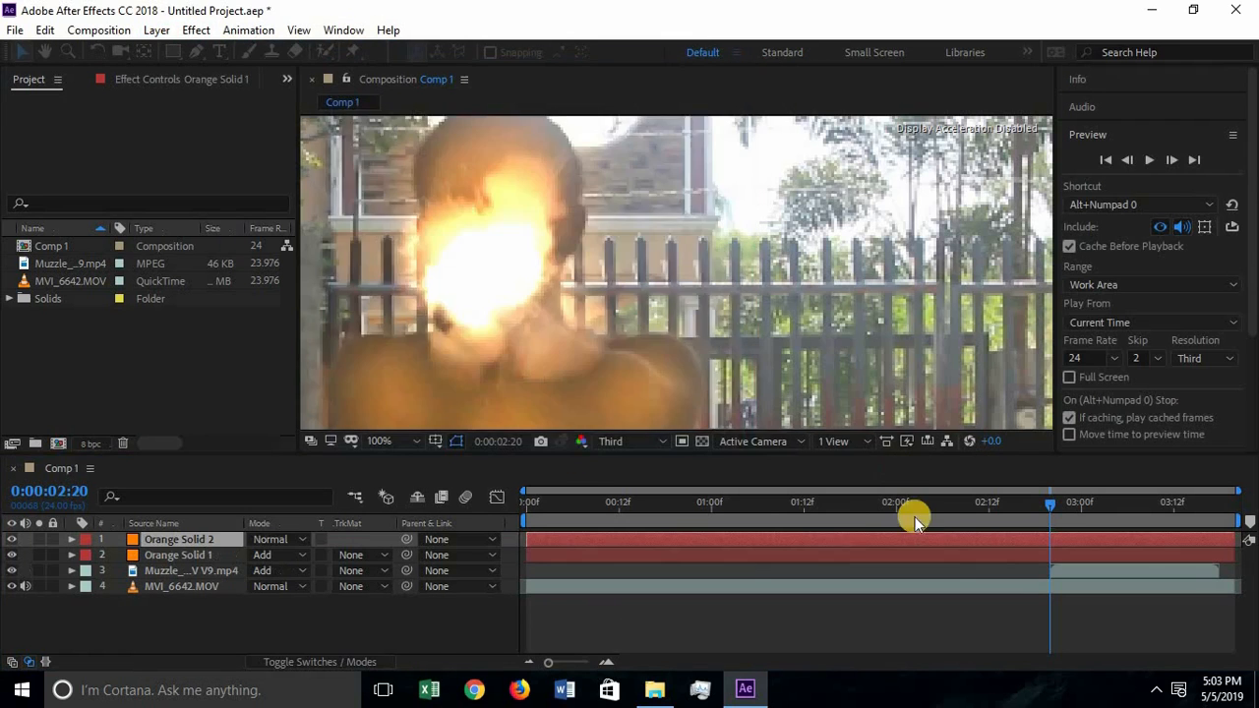
Set the blending mode of Orange Solid 2 to Add and hide the layer.
left_click(283, 542)
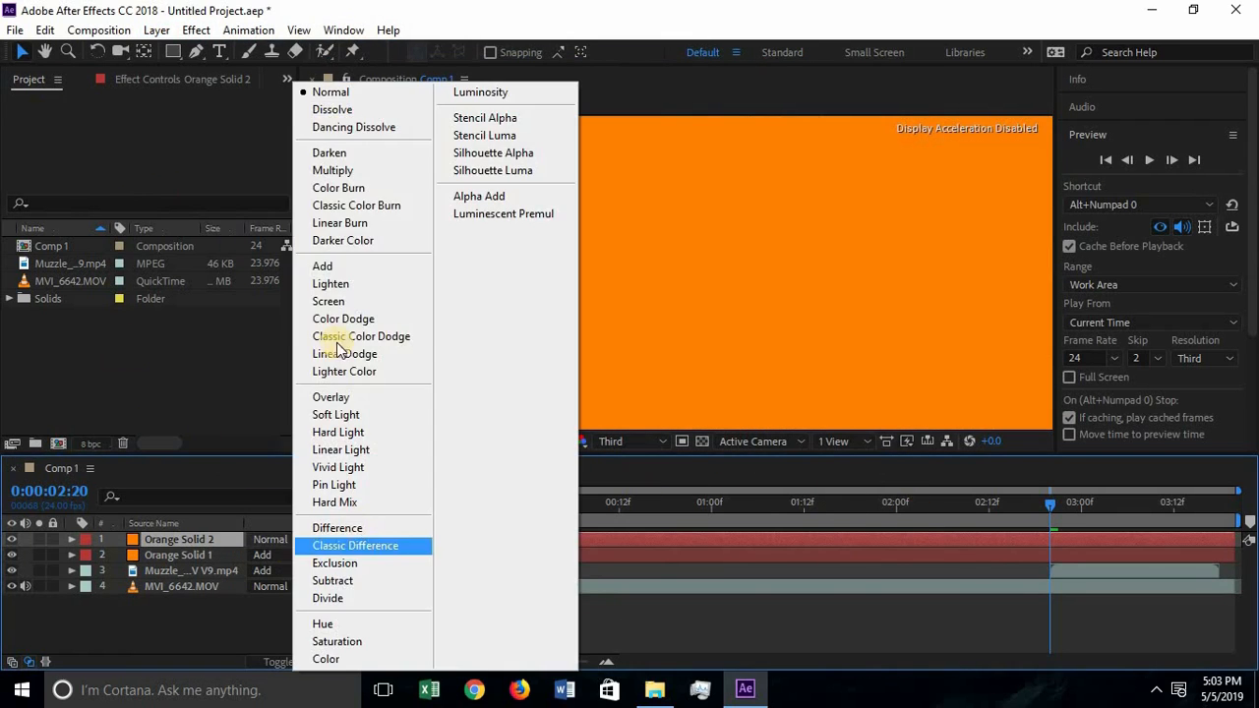
left_click(355, 265)
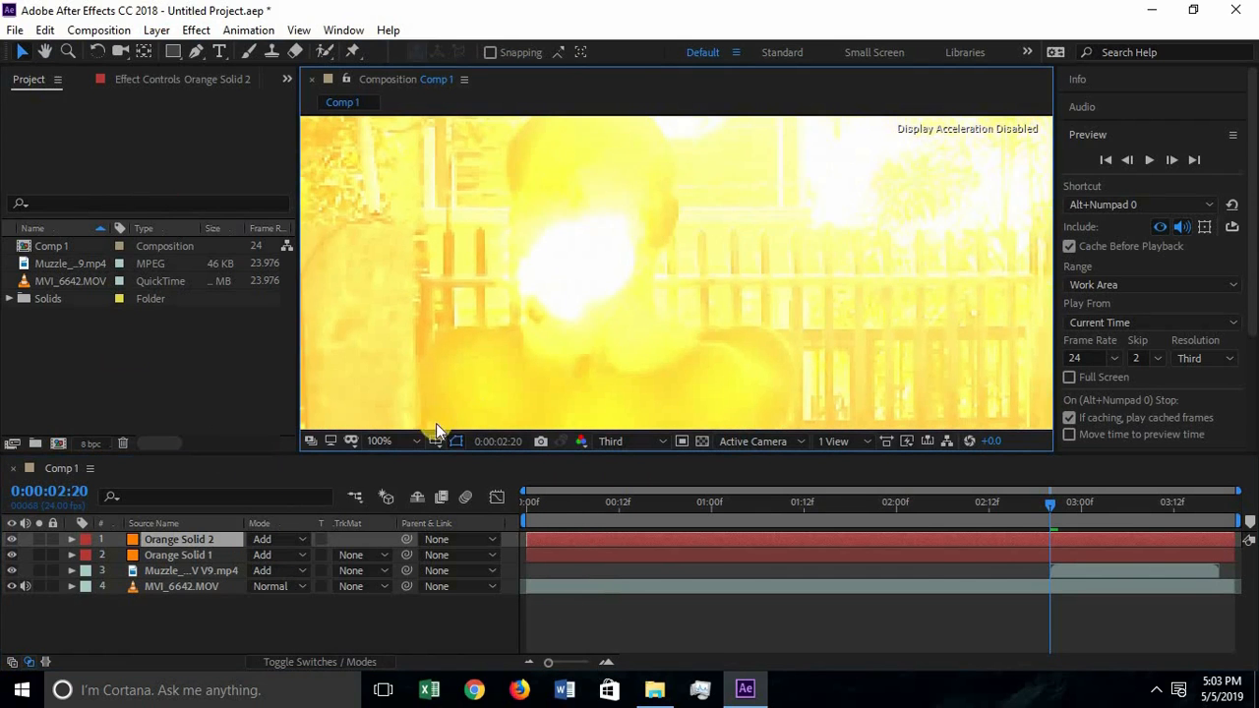
left_click(11, 540)
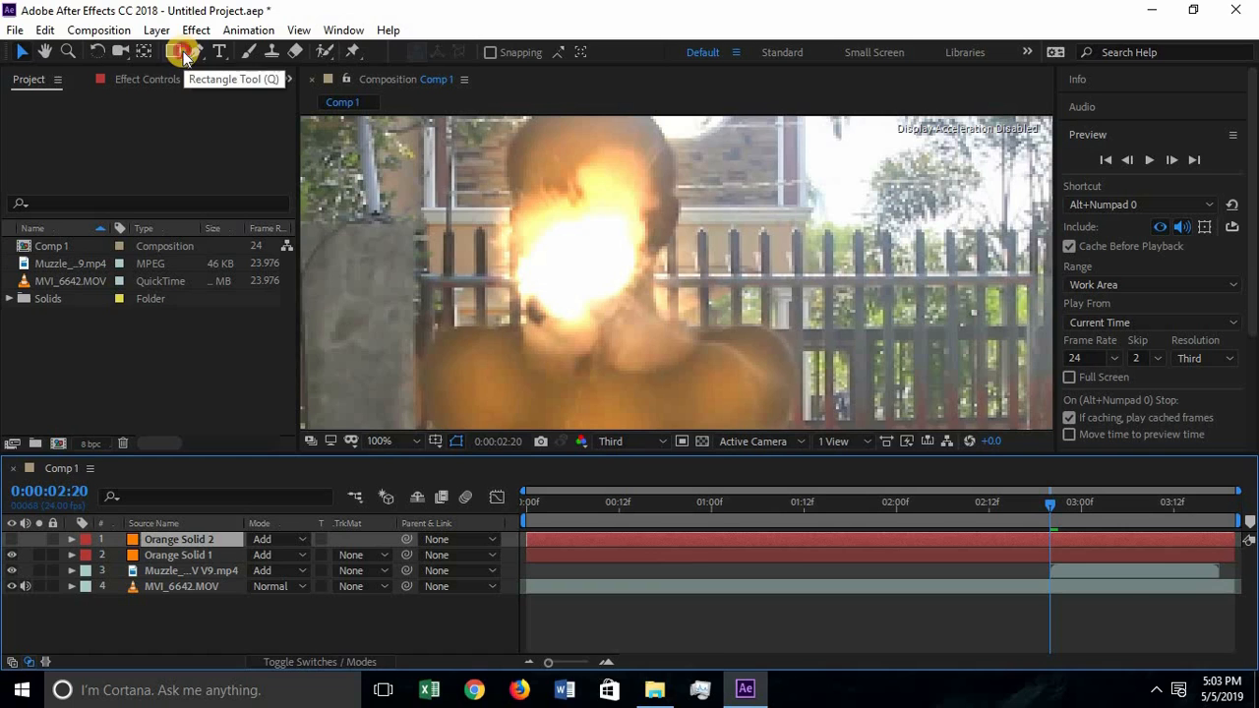
Draw an elliptical mask around the muzzle flash on Orange Solid 2 and make the layer visible again.
left_click(177, 52)
key("q")
key("q")
left_click_drag(599, 179, 619, 220)
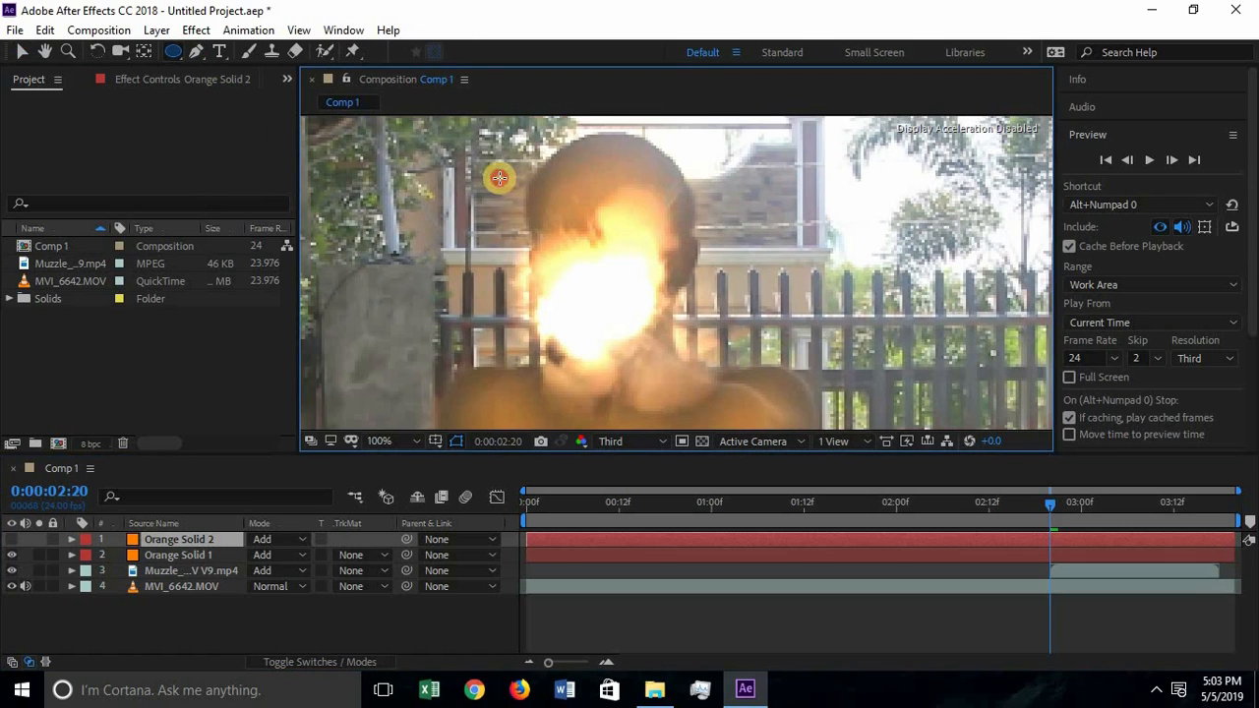
left_click_drag(622, 285, 691, 392)
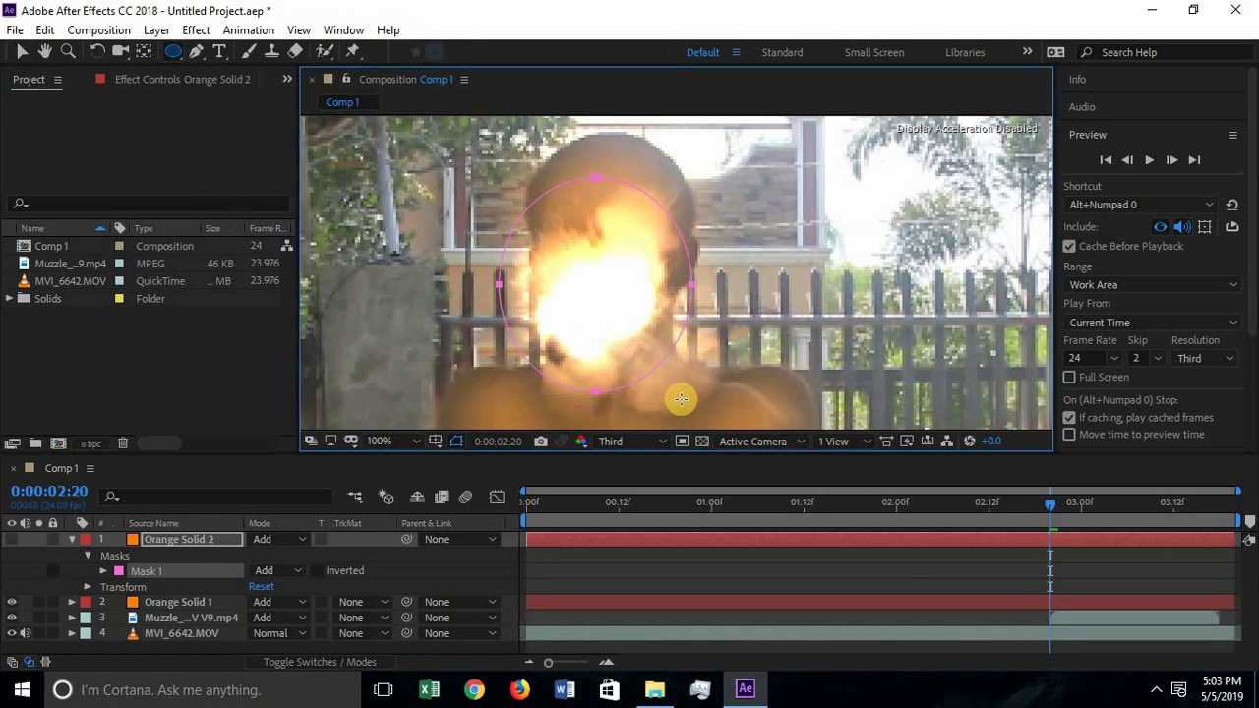
left_click(21, 51)
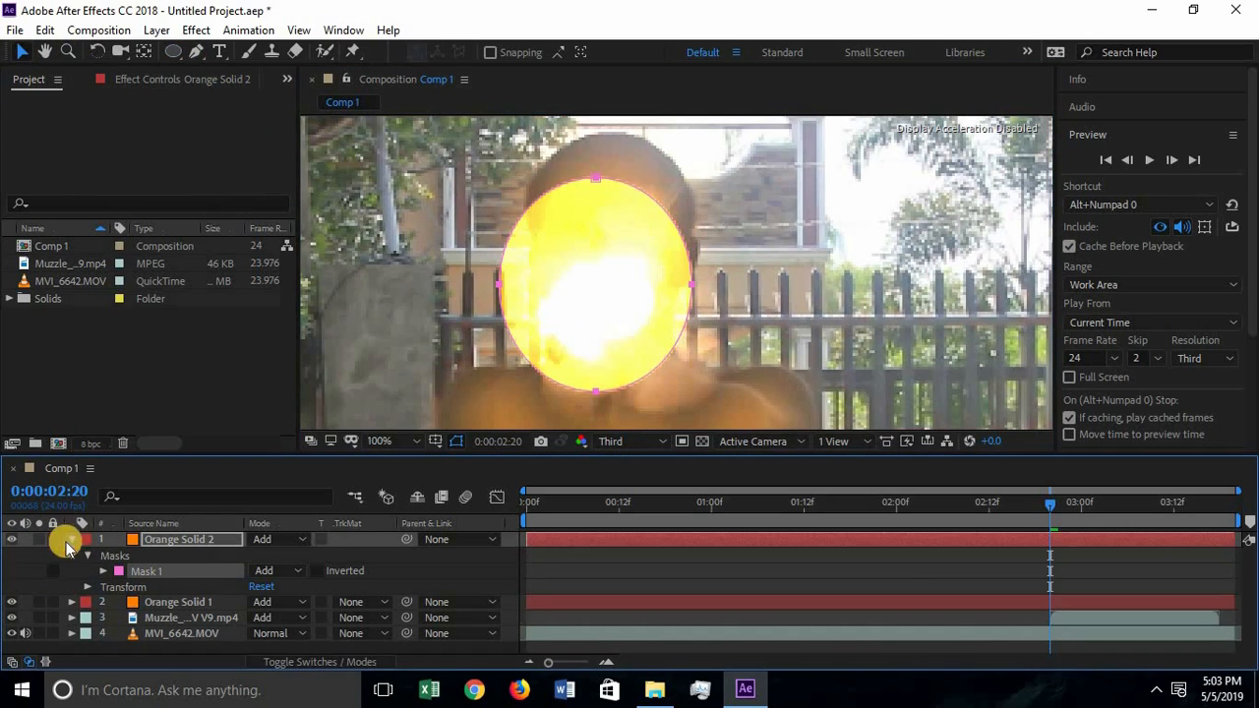
Feather the elliptical mask on Orange Solid 2 so its glow blends softly around the muzzle flash.
left_click(70, 539)
left_click(71, 539)
left_click(104, 571)
mouse_move(270, 601)
left_mouse_down()
mouse_move(375, 601)
mouse_move(276, 604)
mouse_move(293, 601)
left_mouse_up()
scroll(652, 295, "down", 2)
left_click(71, 540)
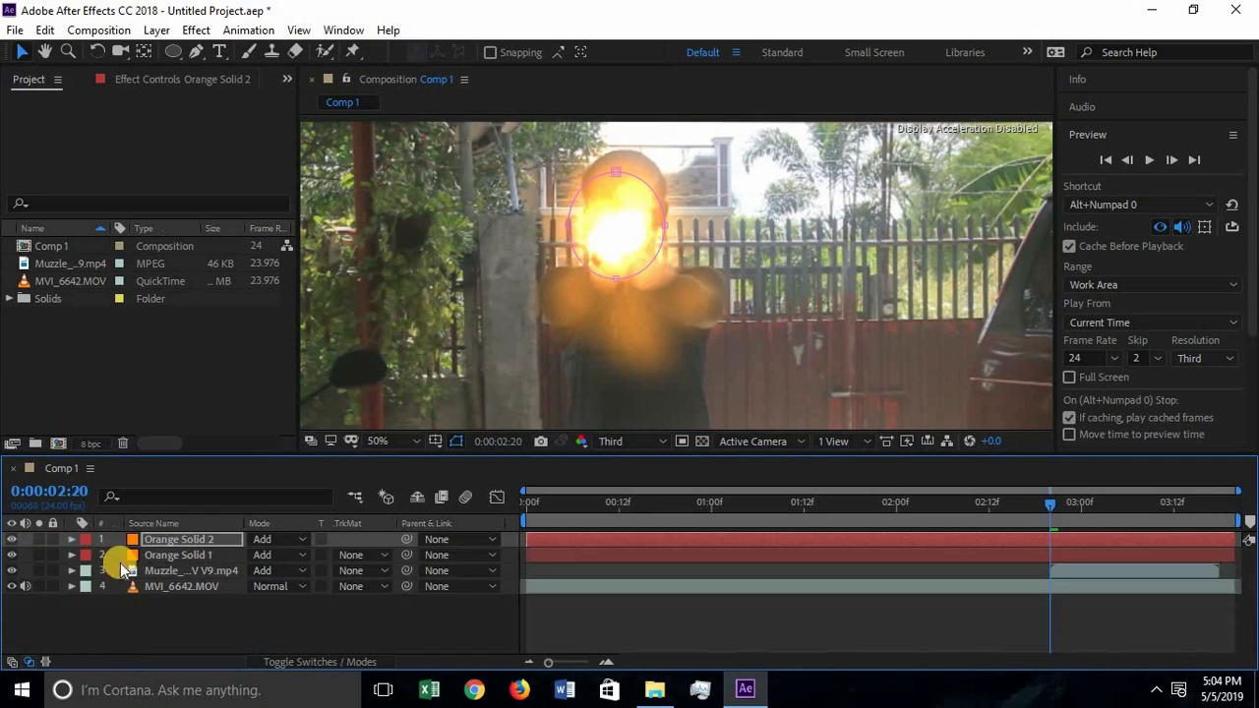
Widen the chest mask on Orange Solid 1 so it overlaps the left arm mask.
left_click(119, 557)
left_click(71, 555)
scroll(596, 310, "up", 2)
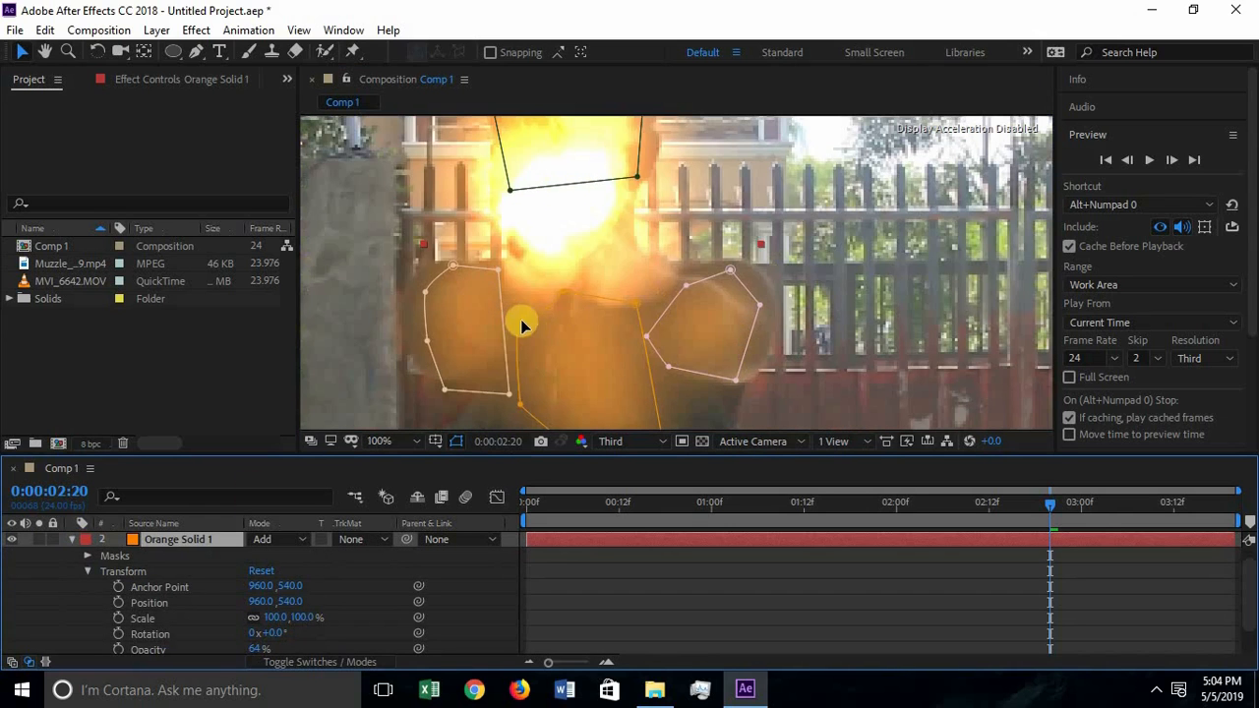
left_click_drag(512, 318, 489, 310)
left_click_drag(505, 403, 438, 388)
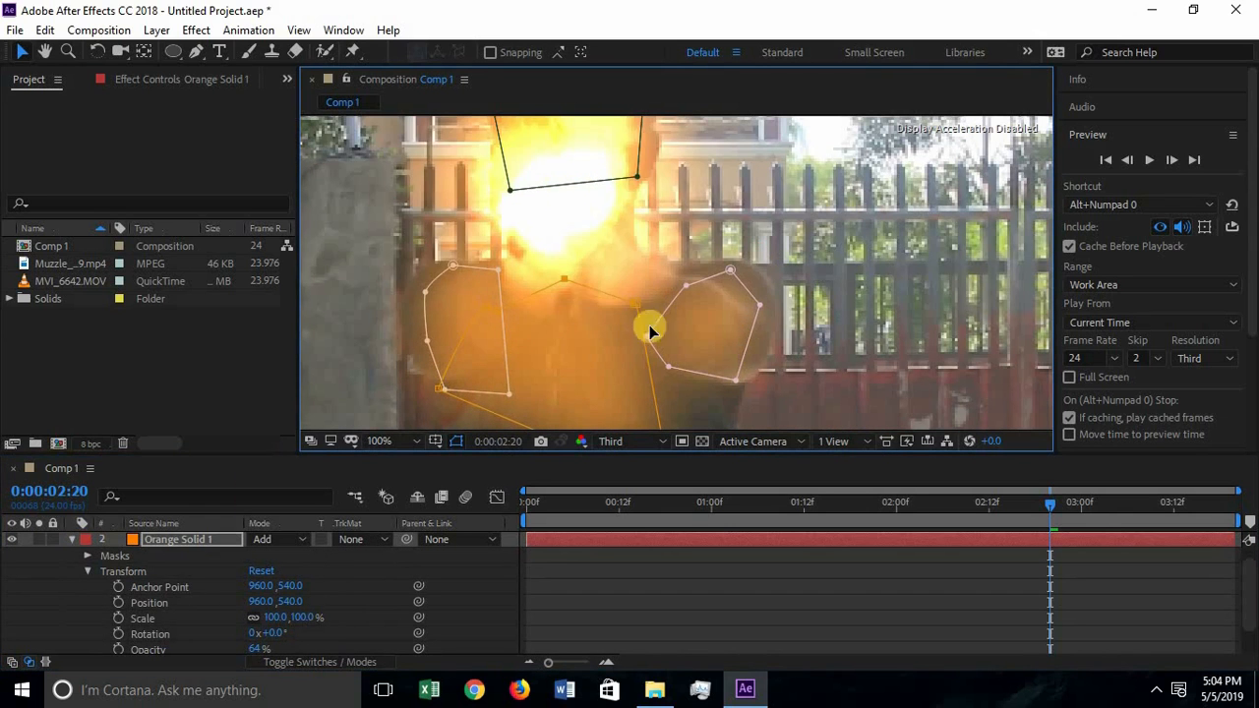
Reshape the right arm mask, Mask 2, on Orange Solid 1 so it extends inward over the chest.
left_click_drag(668, 366, 610, 402)
scroll(792, 401, "down", 2)
left_click_drag(727, 341, 711, 392)
left_click_drag(809, 356, 773, 340)
scroll(794, 307, "down", 1)
left_click(637, 274)
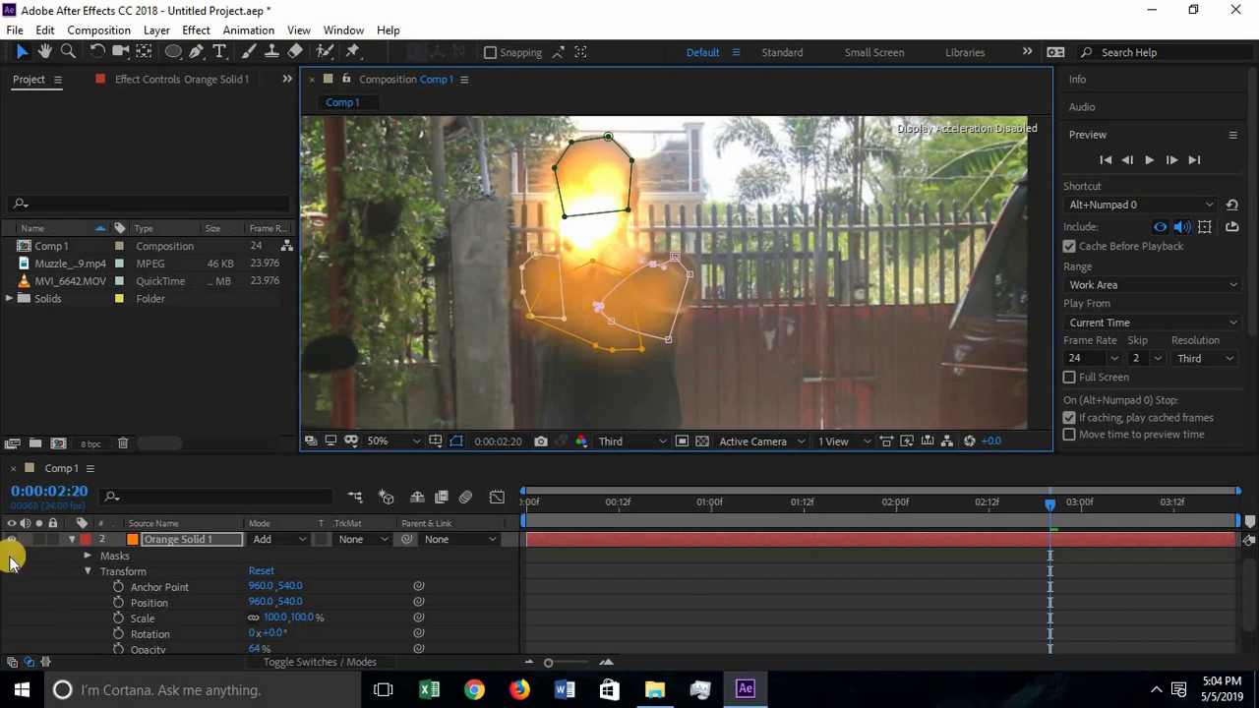
left_click(71, 540)
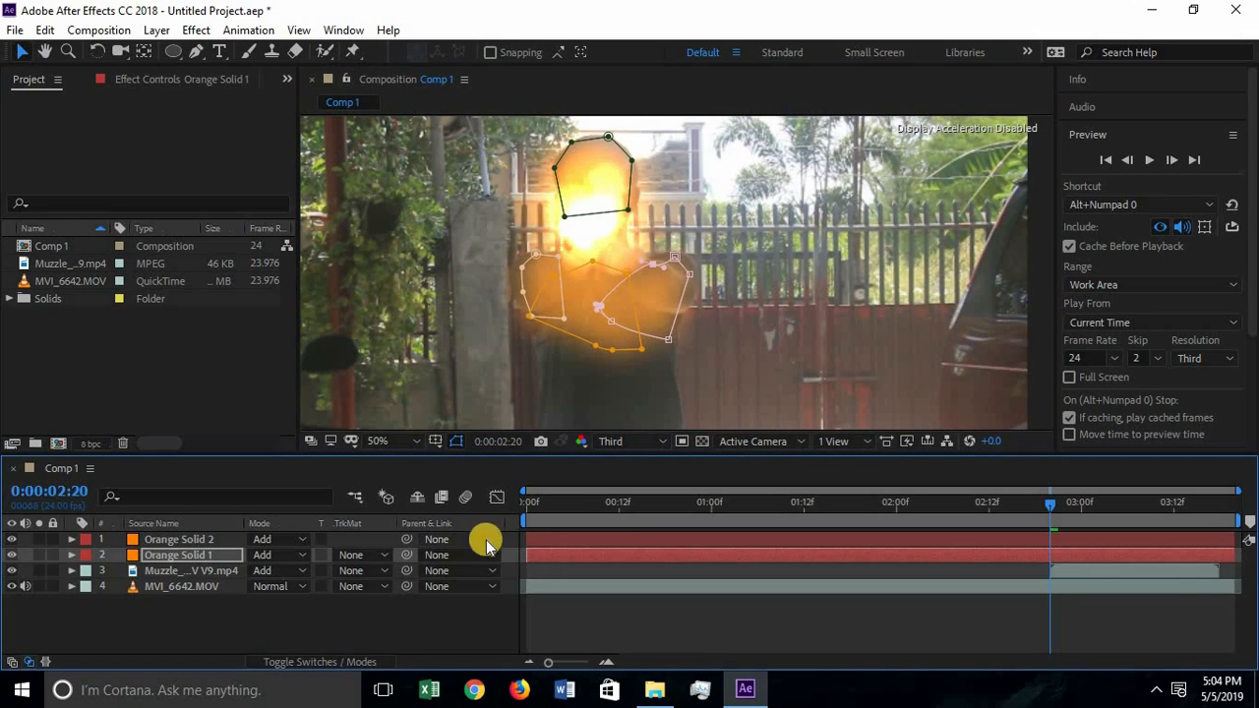
Trim both orange solids to start at 0:00:02:20 and end together with the muzzle flash clip.
left_click_drag(511, 540, 1055, 590)
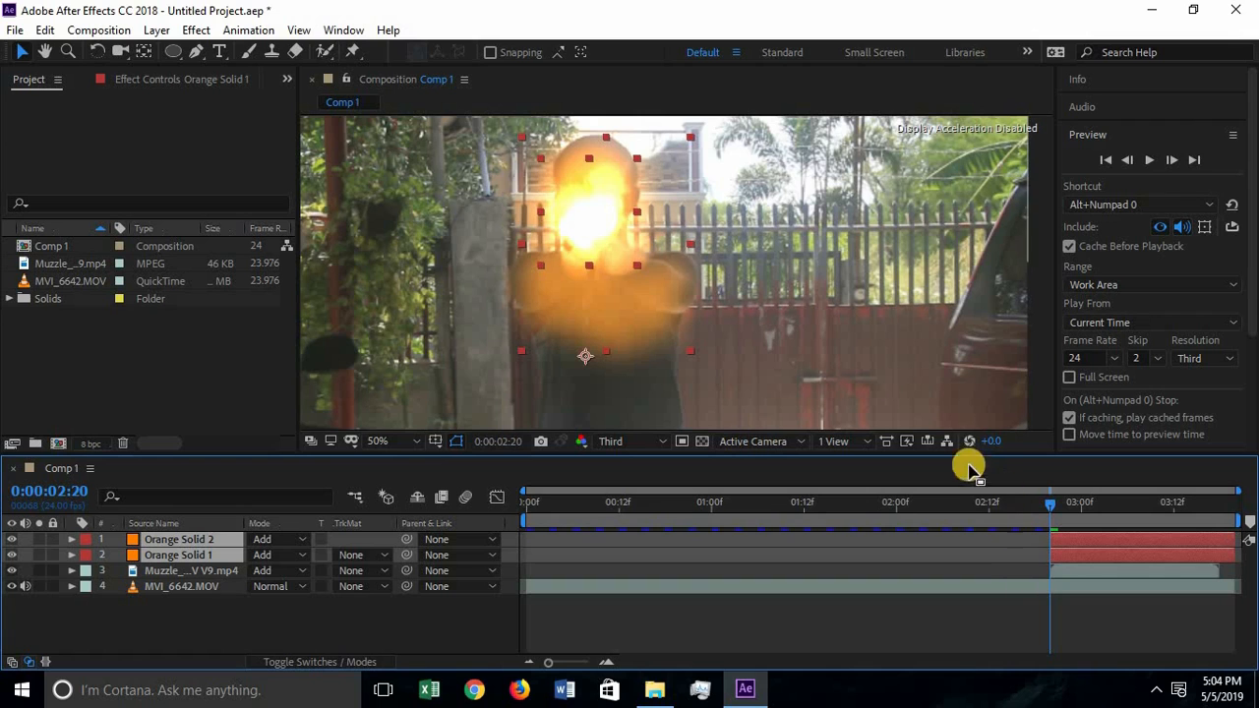
left_click_drag(534, 489, 854, 492)
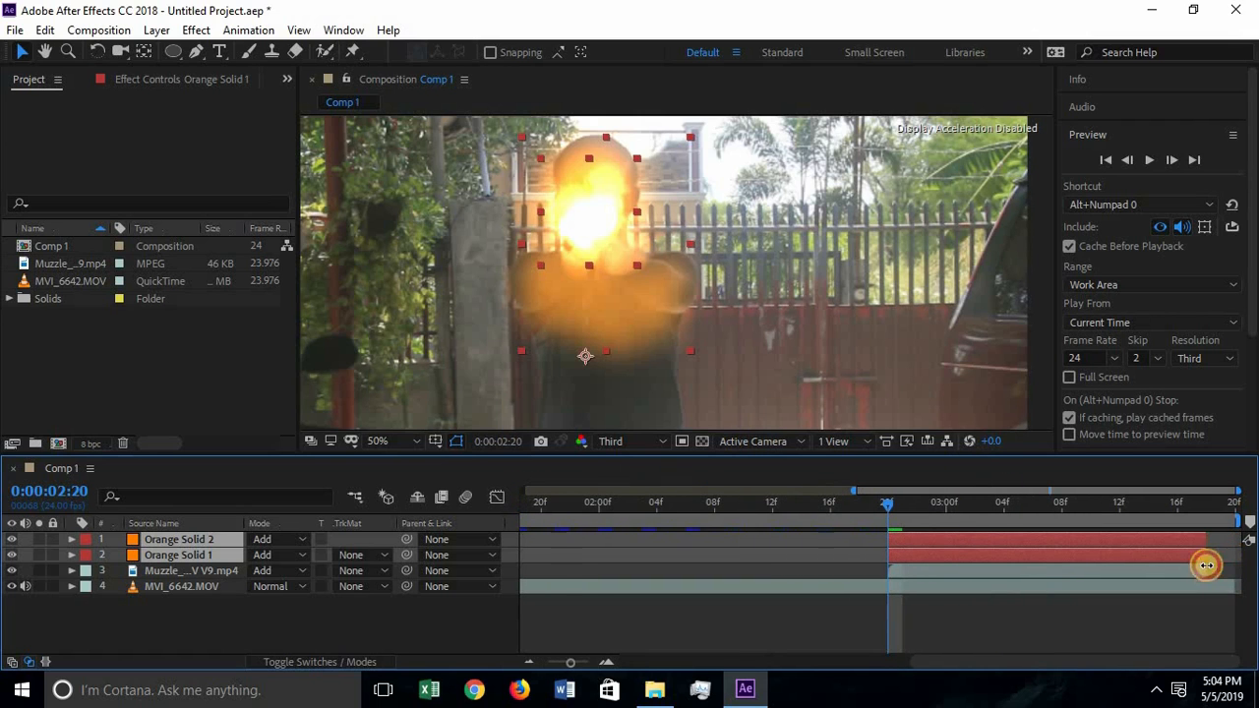
left_click(1147, 639)
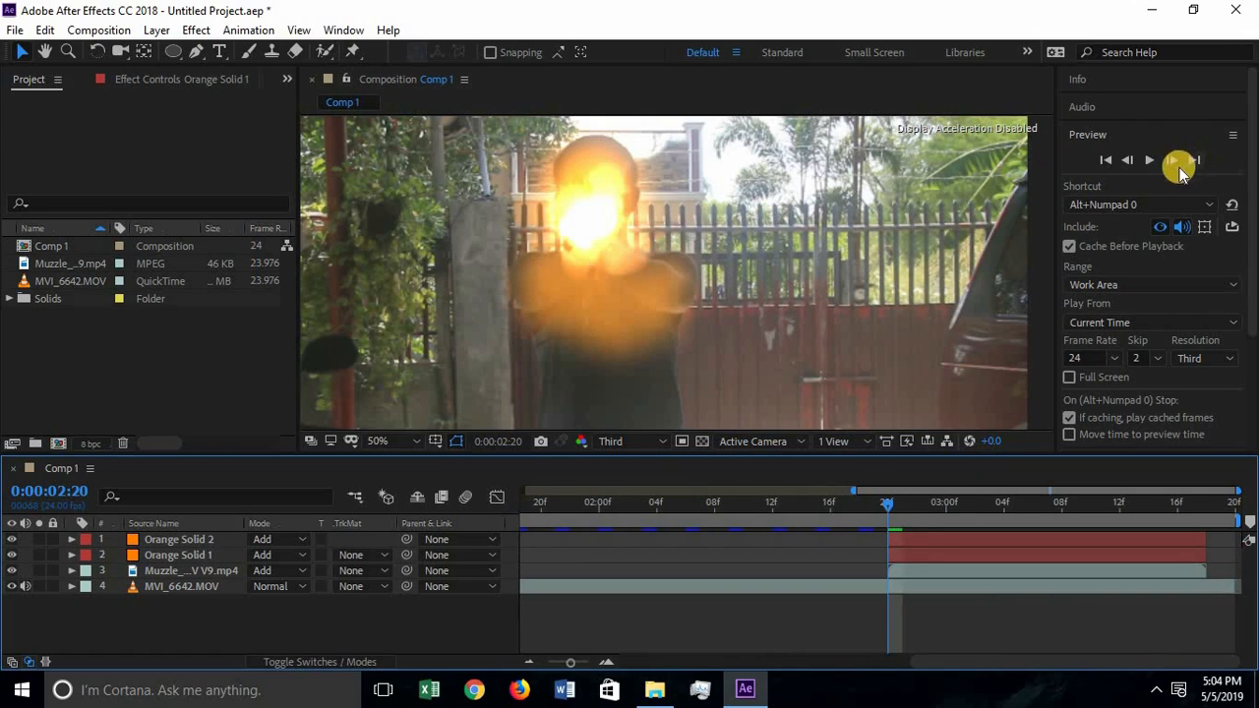
Find the frame where the muzzle flash disappears and trim the ends of both orange solids to 0:00:02:22.
left_click(1174, 161)
left_click(1174, 161)
left_click(1174, 162)
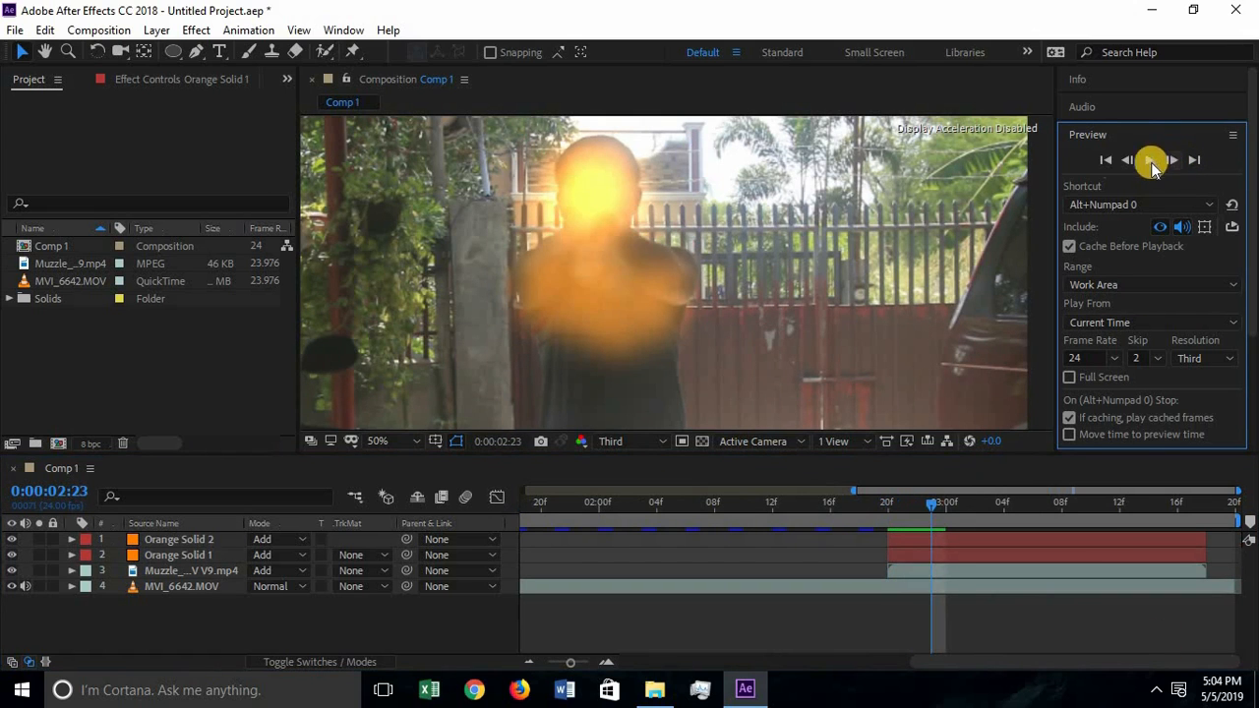
left_click(1128, 160)
left_click(1127, 159)
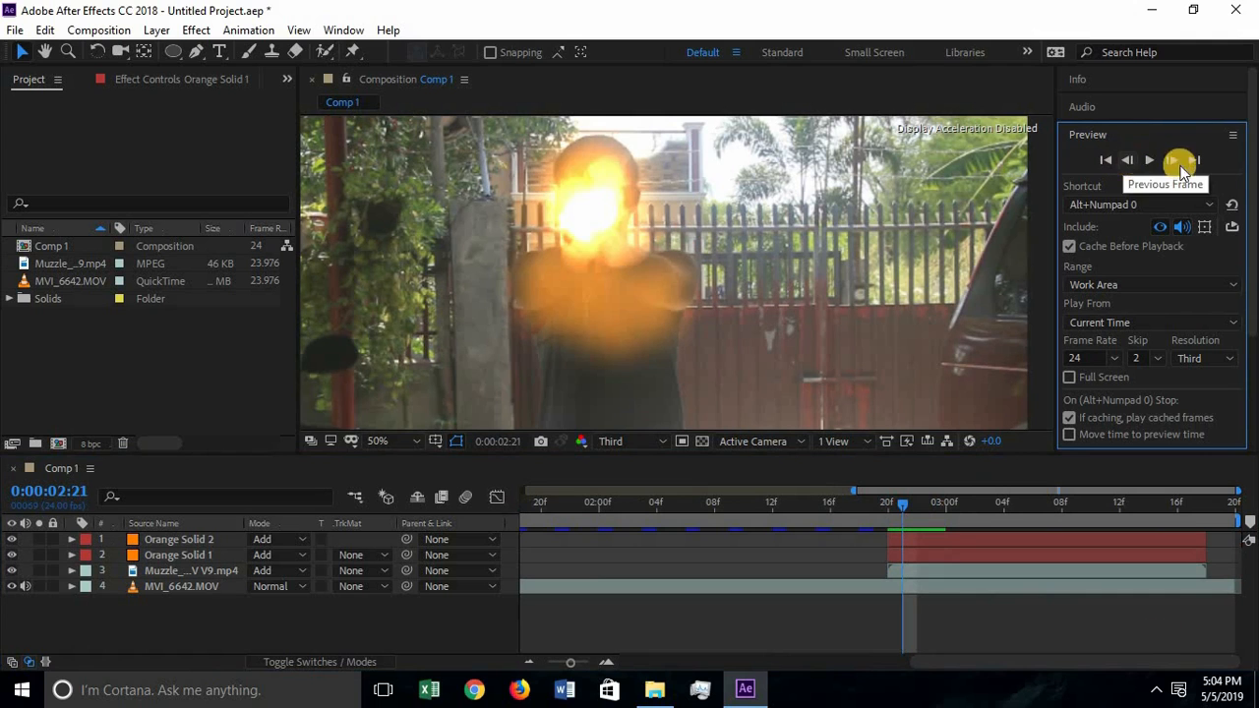
left_click(1172, 160)
left_click_drag(515, 535, 508, 566)
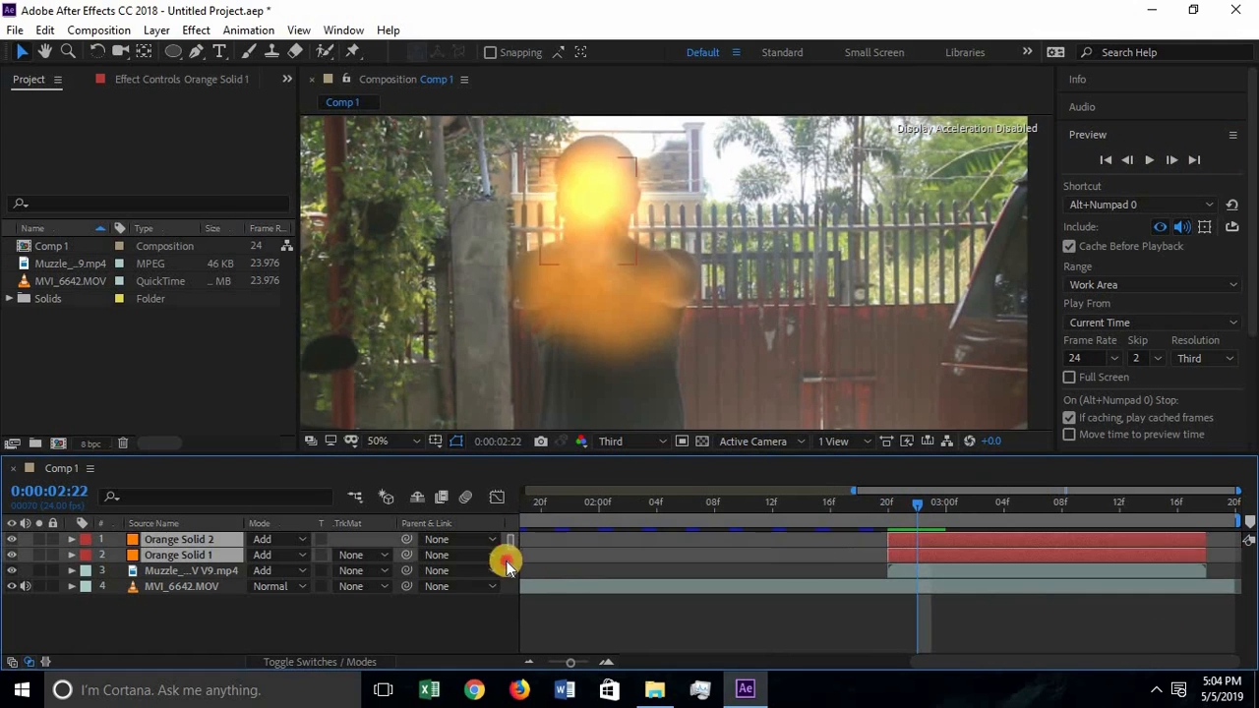
left_click_drag(1185, 545, 916, 547)
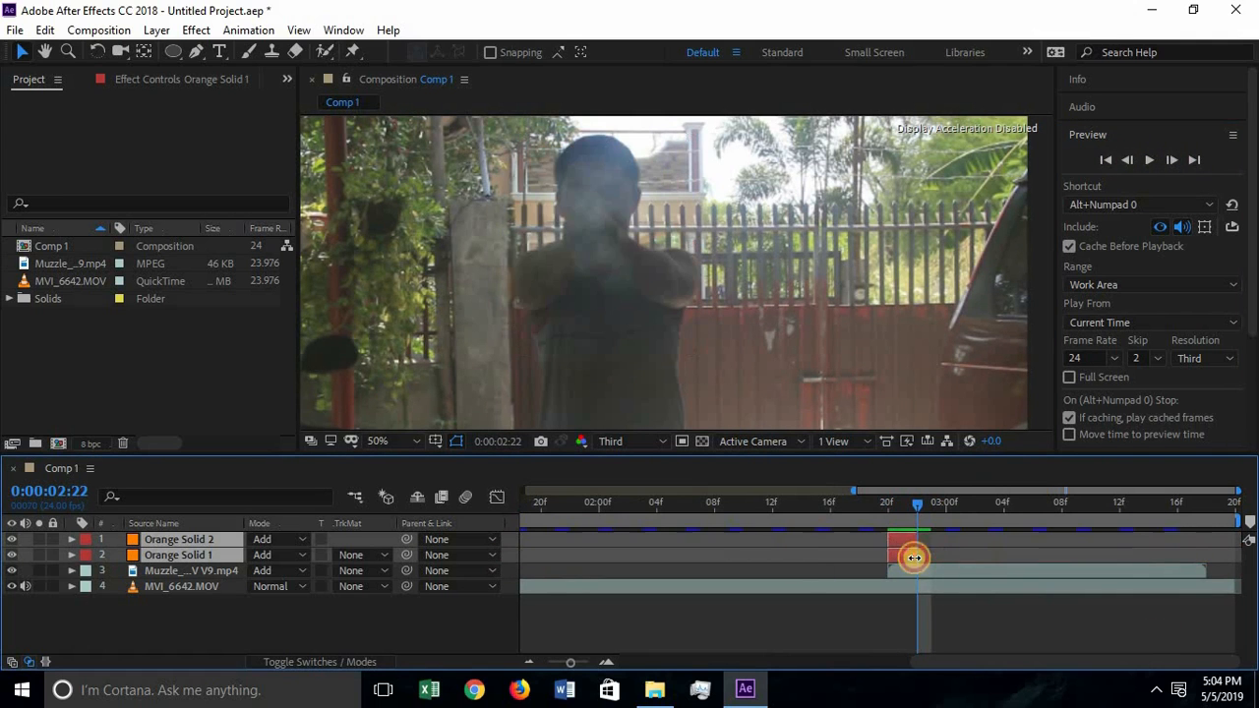
left_click(1130, 160)
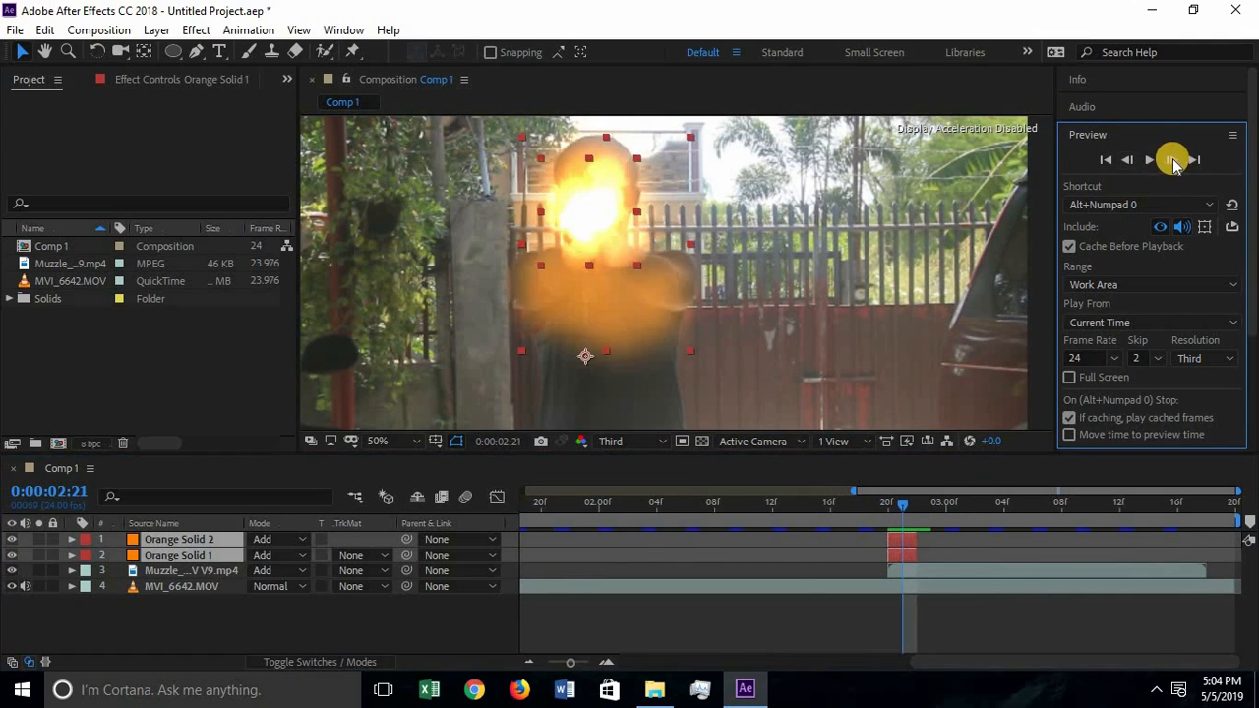
left_click(1171, 160)
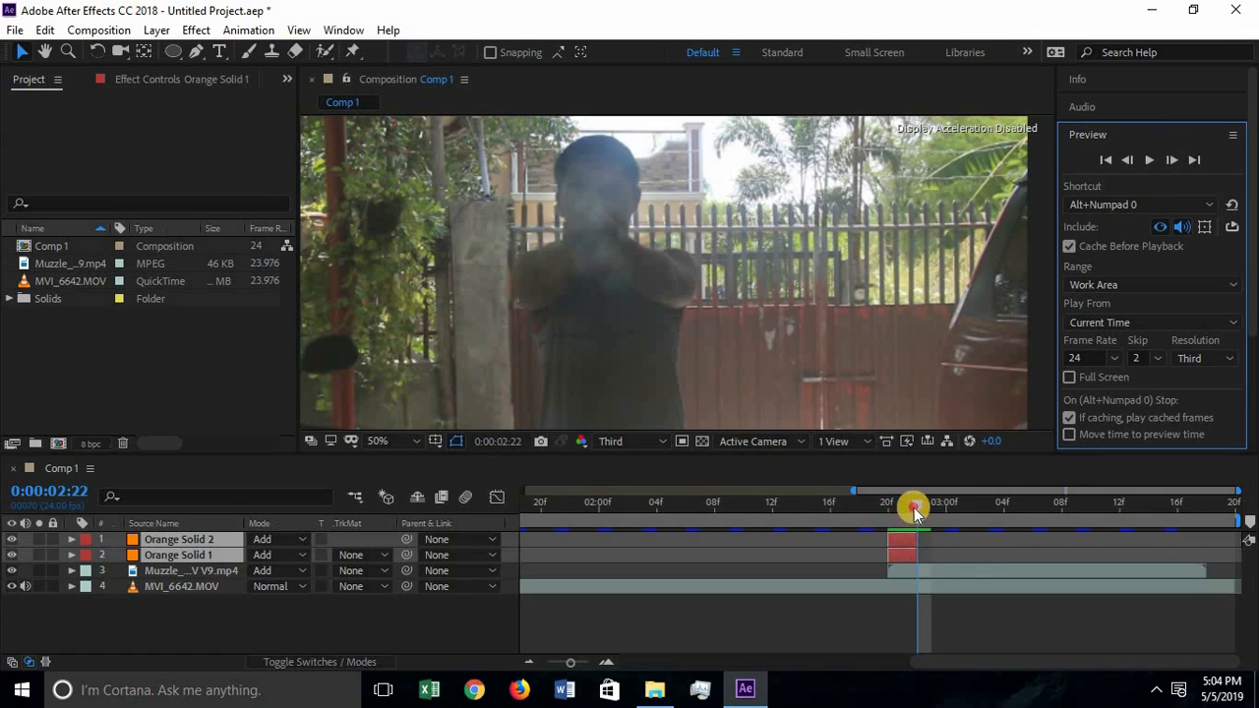
Create a new full-frame orange solid, 1920 by 1080 px, with the playhead at 0:00:02:20 where the muzzle flash starts.
left_click_drag(917, 507, 887, 506)
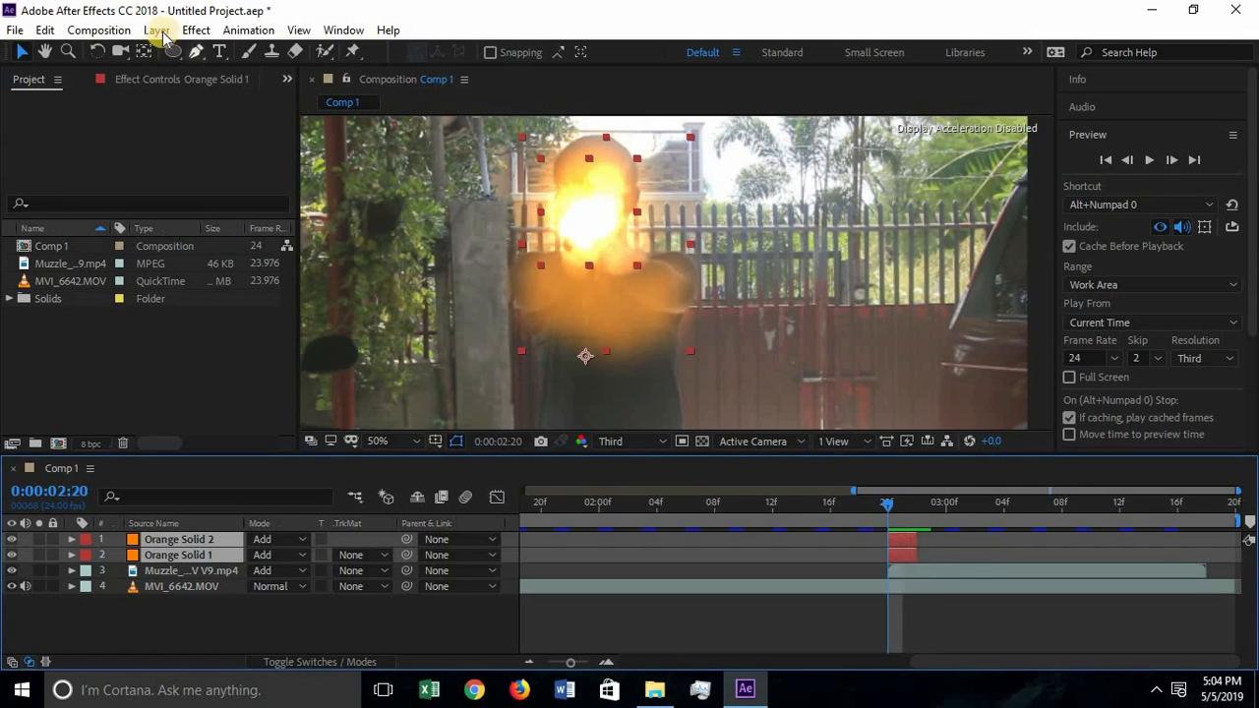
left_click(157, 30)
mouse_move(197, 48)
left_click(482, 69)
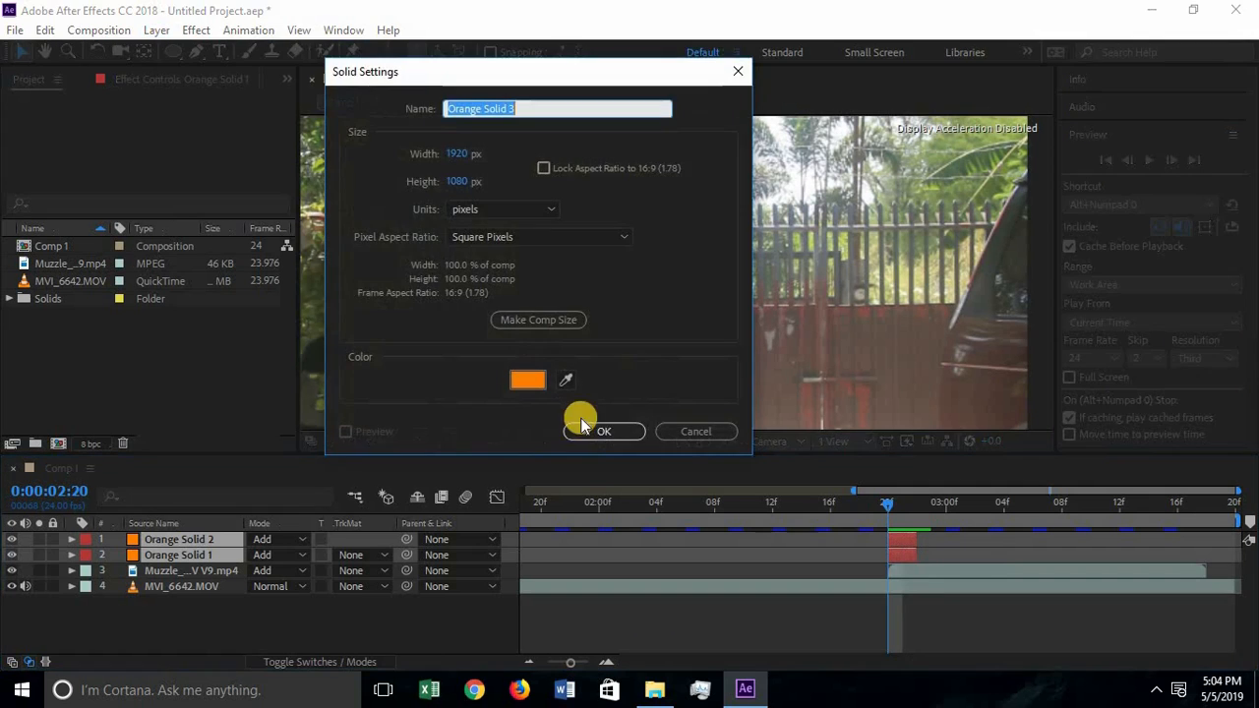
left_click(595, 430)
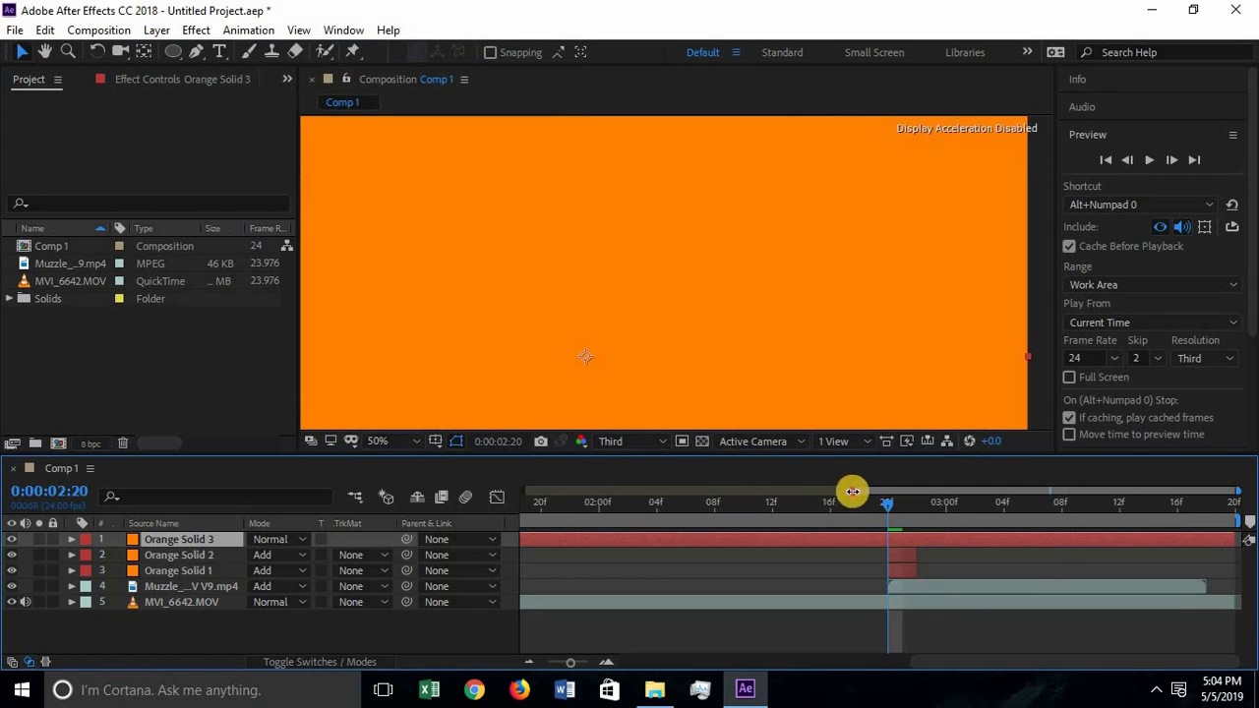
Trim Orange Solid 3 to start at 0:00:02:20 and end together with the other two orange solids.
left_click_drag(854, 491, 481, 503)
left_click_drag(531, 539, 1051, 543)
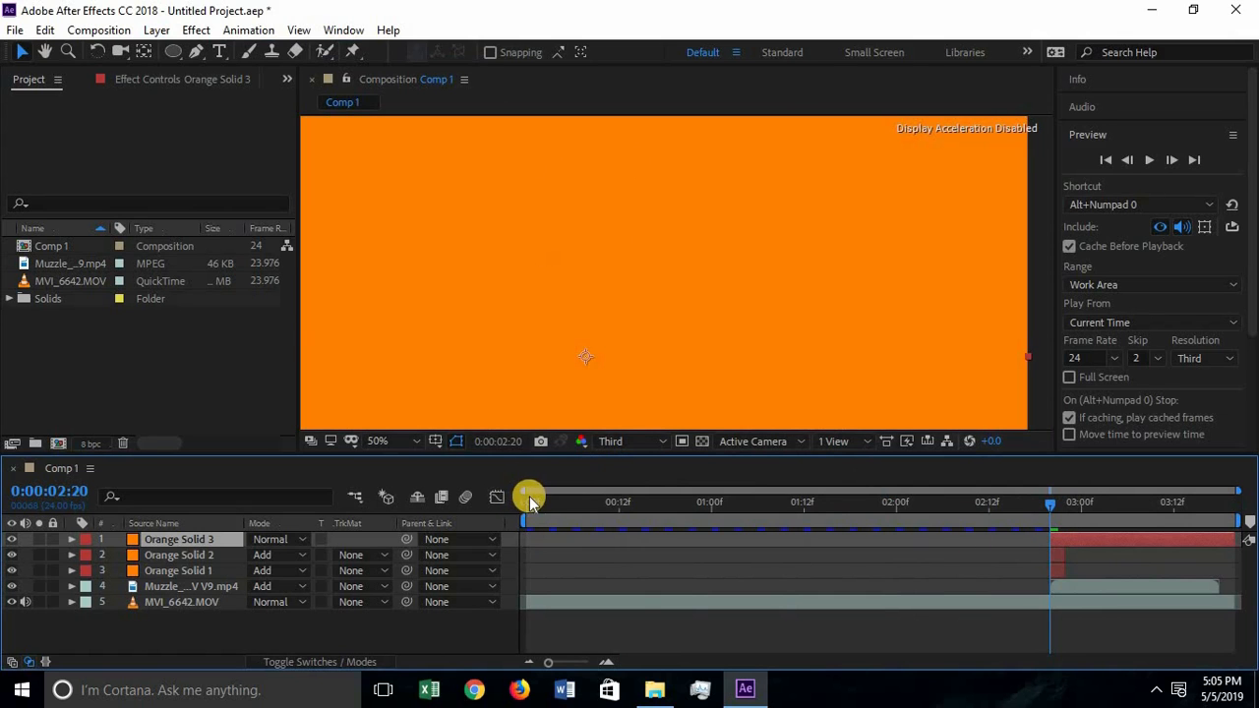
left_click_drag(529, 496, 864, 491)
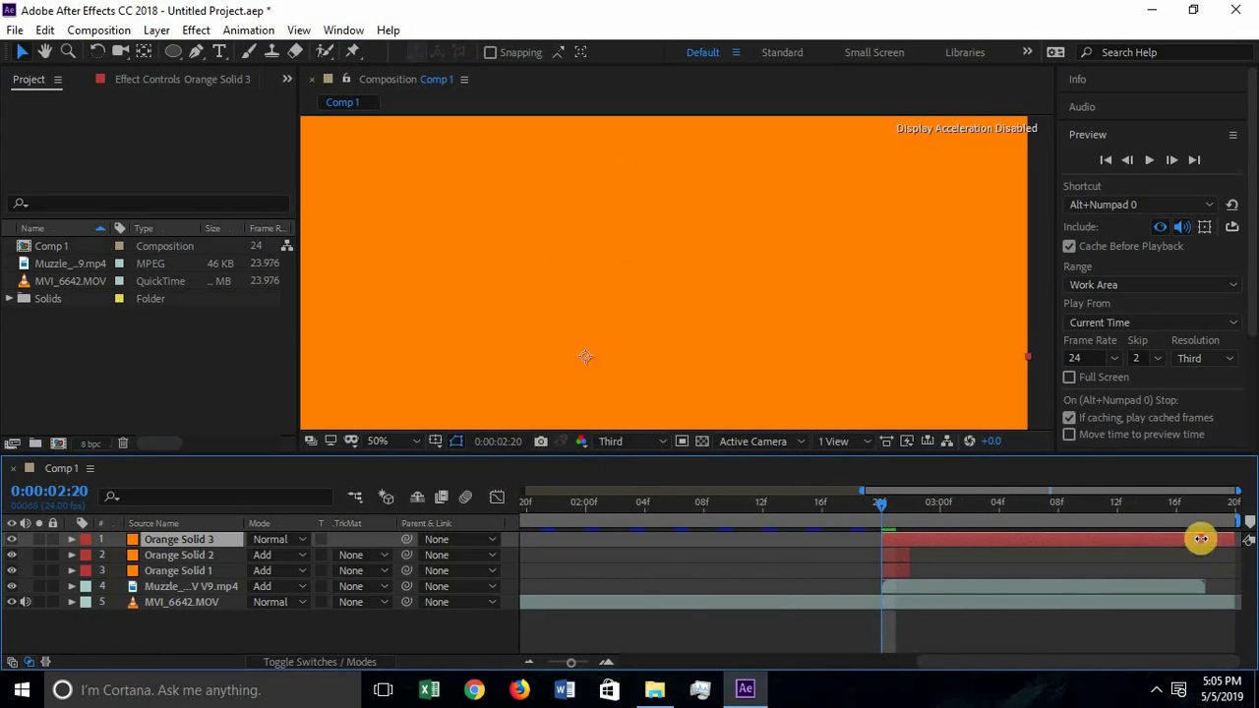
left_click_drag(1201, 539, 922, 560)
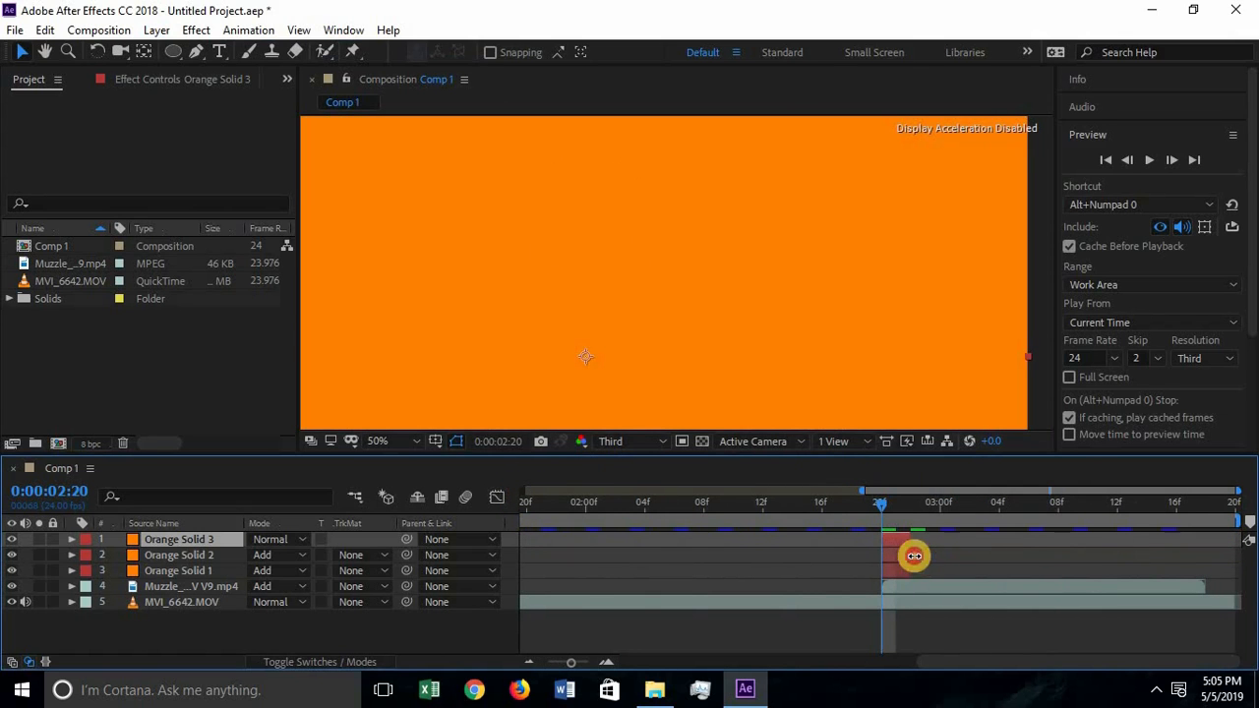
Set the blending mode of Orange Solid 3 to Add and hide the layer.
left_click(299, 540)
left_click(332, 266)
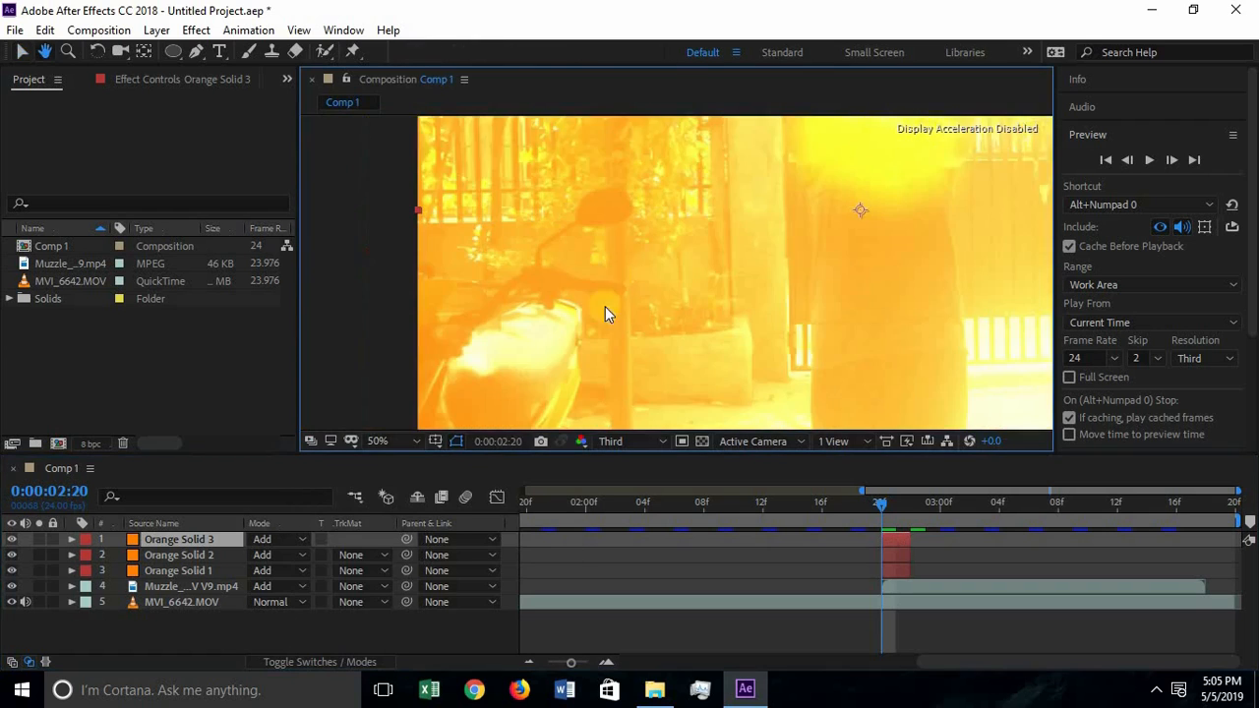
left_click(12, 539)
Start a Pen tool mask on Orange Solid 3 along the window of the vehicle at the frame's edge.
key("space")
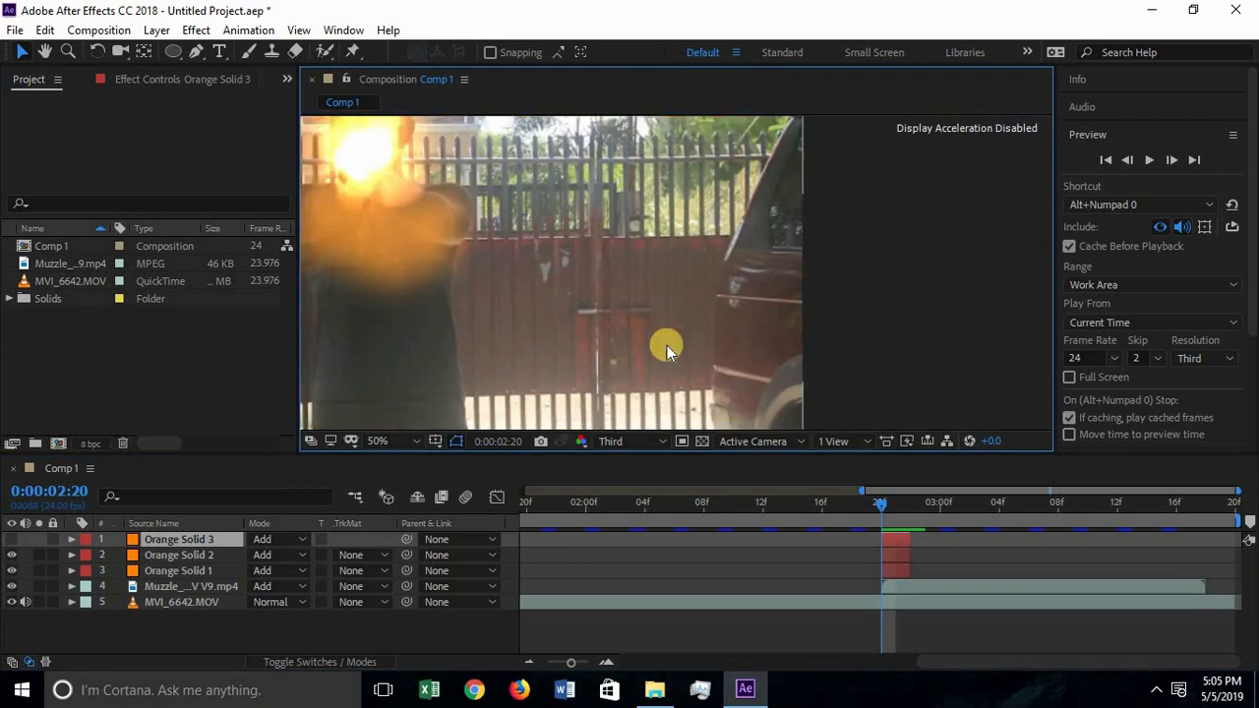
scroll(654, 218, "up", 1)
left_click_drag(645, 282, 636, 423)
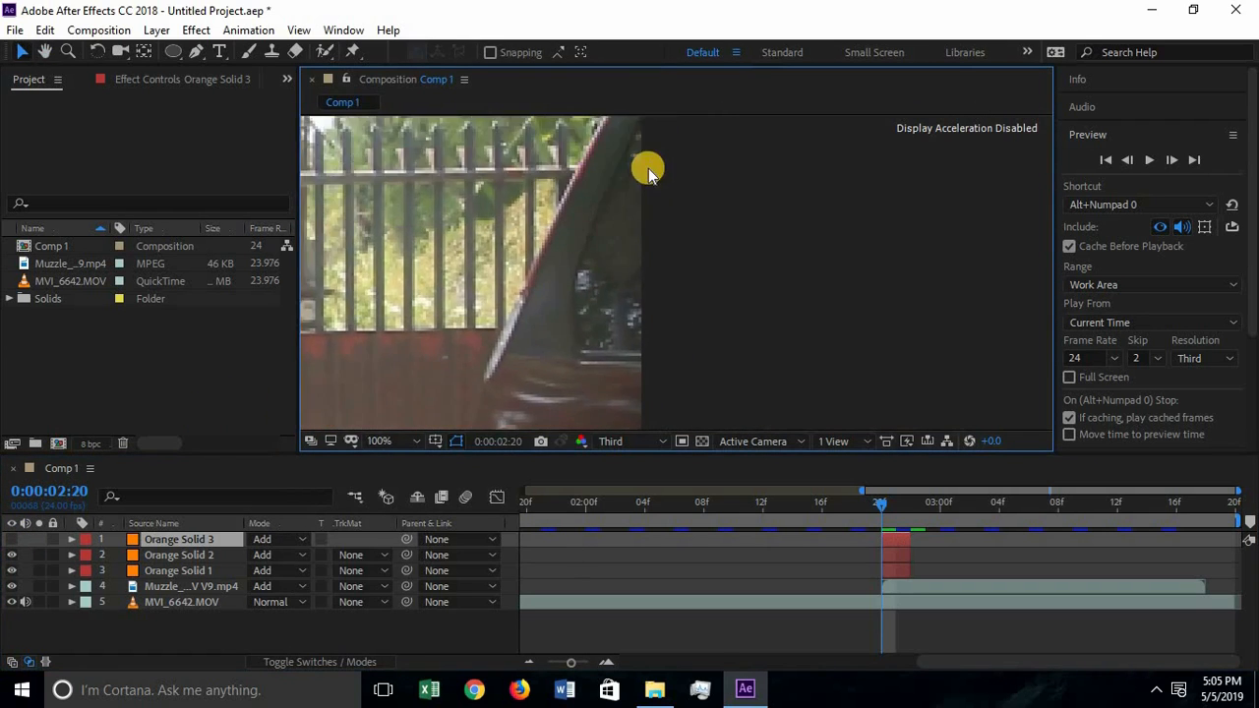
left_click_drag(648, 169, 648, 190)
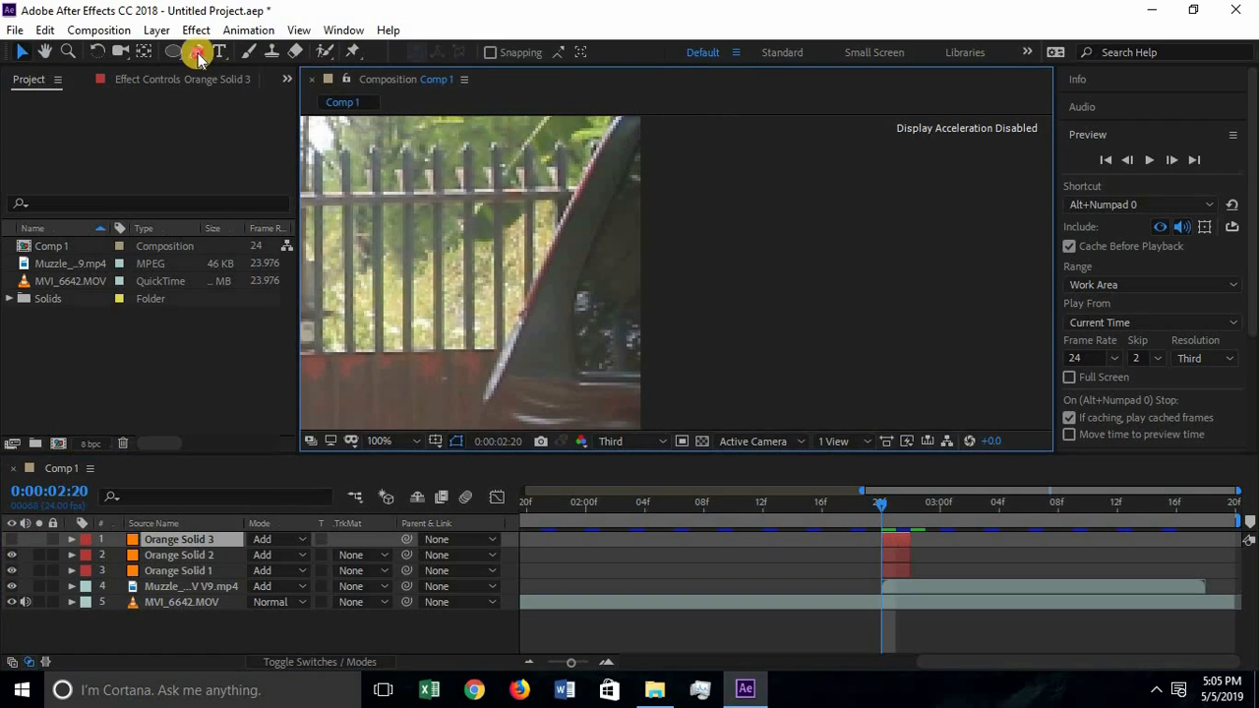
left_click(198, 52)
left_click(639, 140)
left_click(619, 182)
left_click(584, 272)
left_click(571, 323)
left_click(578, 377)
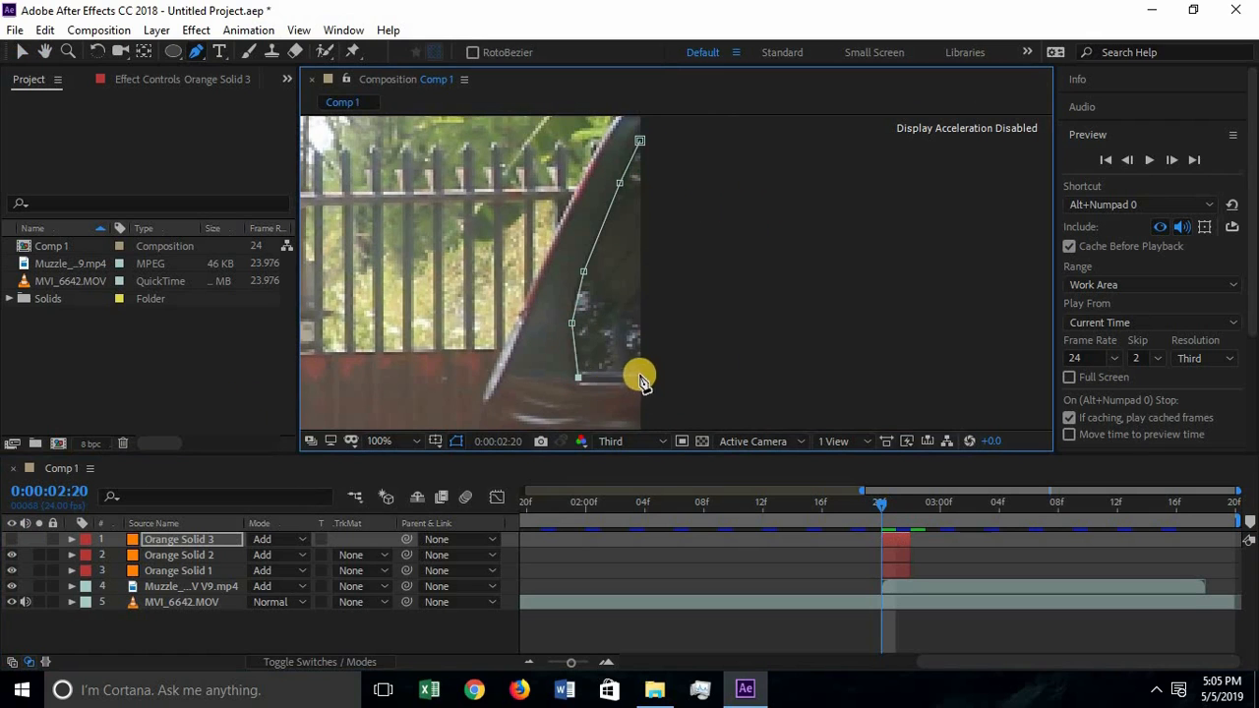
left_click(579, 373)
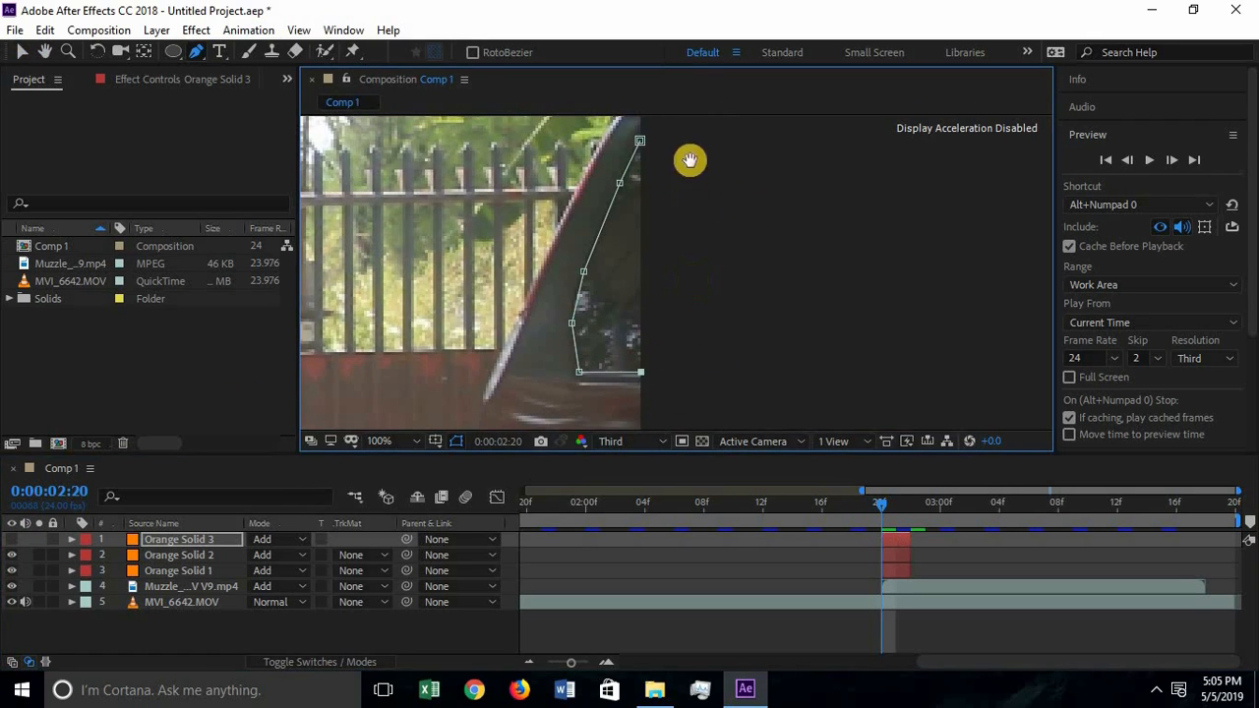
Continue the mask path along the vehicle's body edge down to the front of the wheel arch.
scroll(590, 191, "down", 5)
left_click_drag(645, 165, 564, 162)
left_click(500, 219)
left_click(484, 264)
left_click(478, 330)
scroll(492, 276, "down", 2)
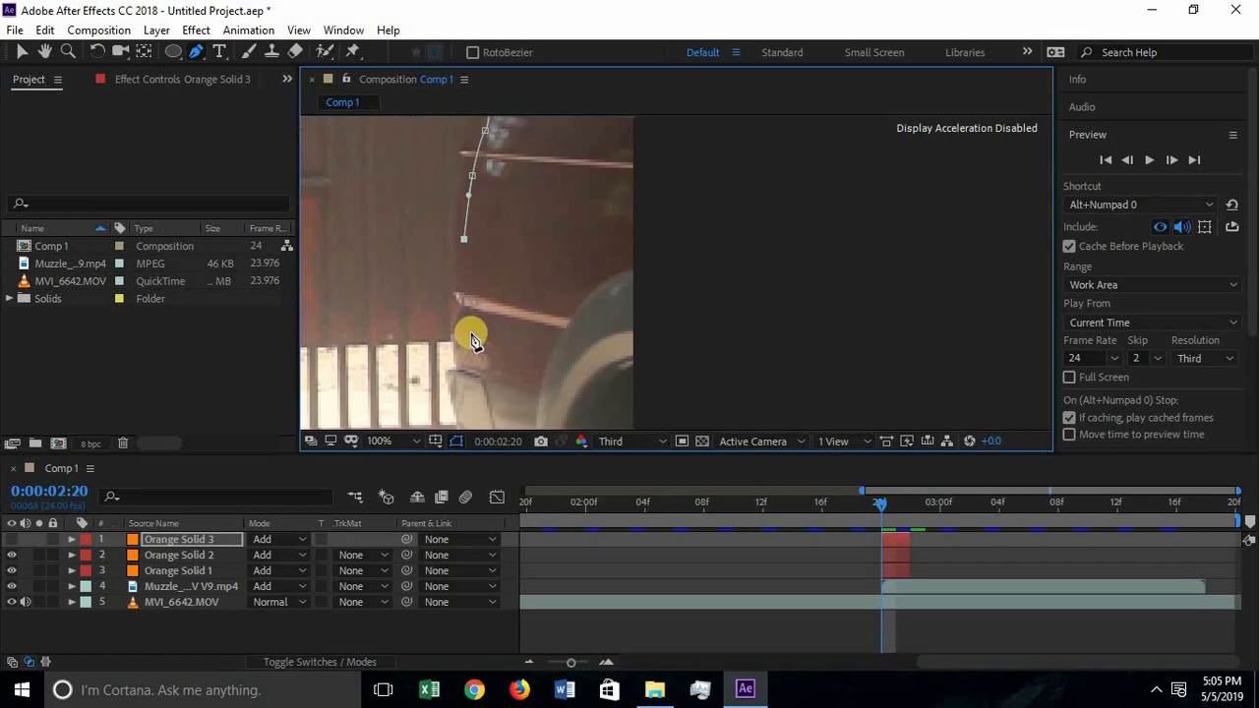
left_click(463, 363)
left_click(532, 395)
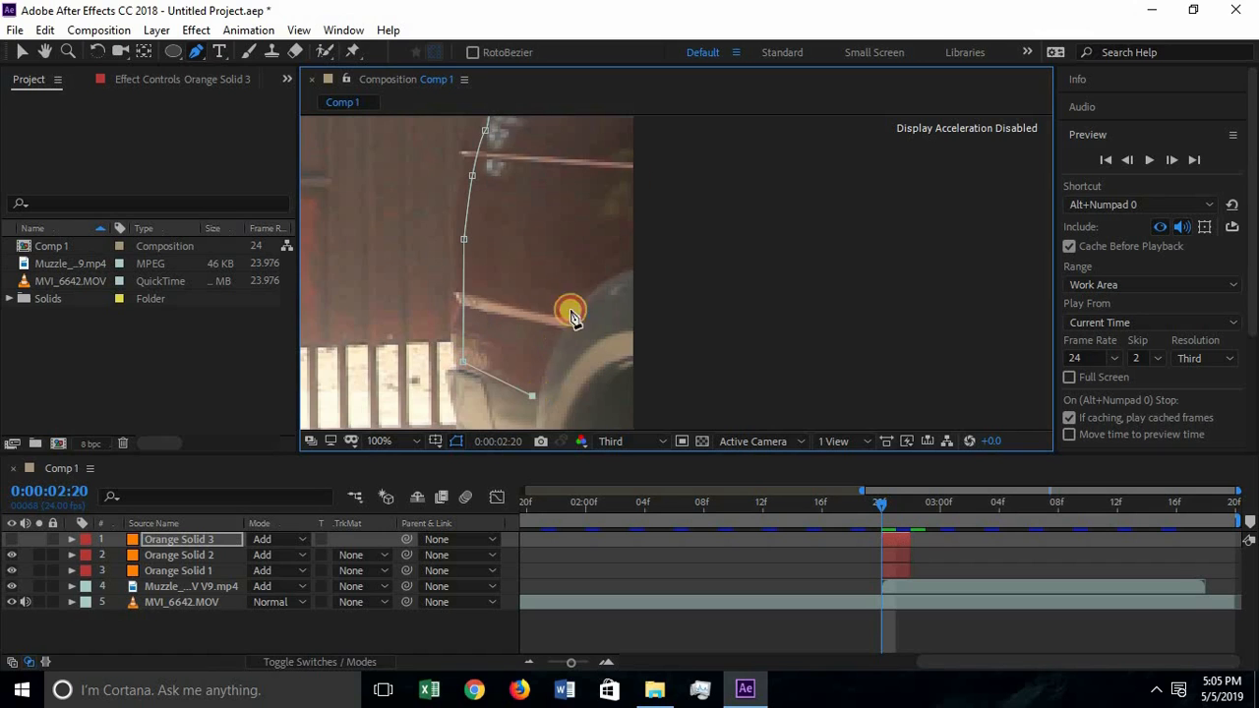
Carry the vehicle mask around outside the frame edge and close it at the window's starting point.
scroll(598, 132, "up", 2)
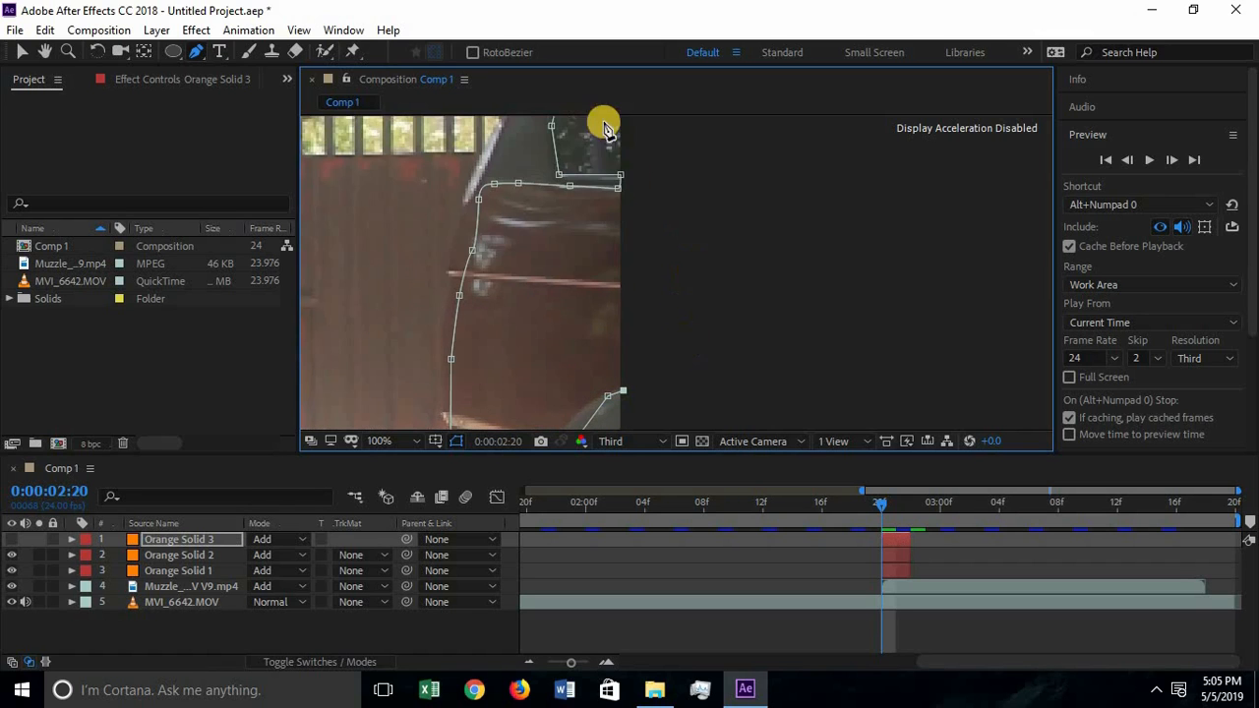
left_click(644, 201)
left_click_drag(708, 184, 686, 271)
left_click(660, 167)
left_click_drag(660, 166, 645, 338)
left_click(626, 188)
left_click(586, 202)
Start a second mask on Orange Solid 3 from the top of the motorcycle's front panel down its inner side.
left_click_drag(678, 238, 681, 118)
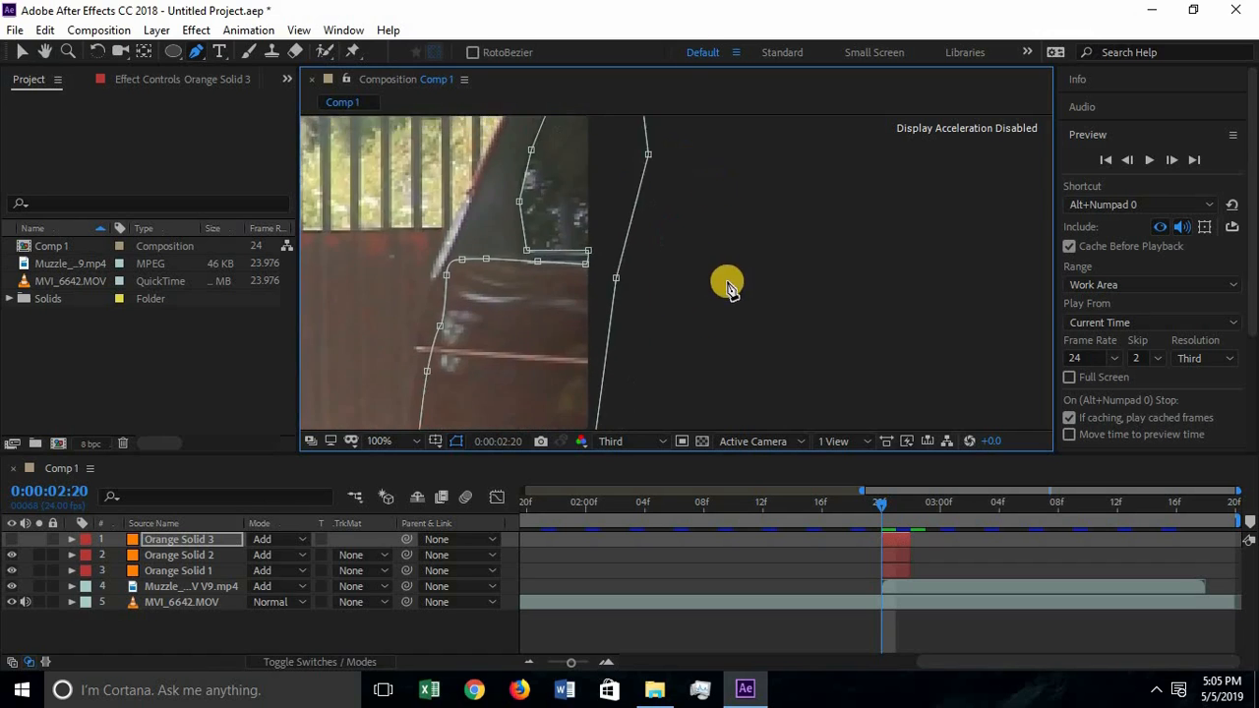
left_click_drag(712, 190, 724, 124)
scroll(728, 276, "down", 3)
left_click_drag(732, 276, 750, 250)
left_click_drag(676, 221, 984, 218)
left_click_drag(329, 232, 620, 202)
scroll(507, 218, "up", 1)
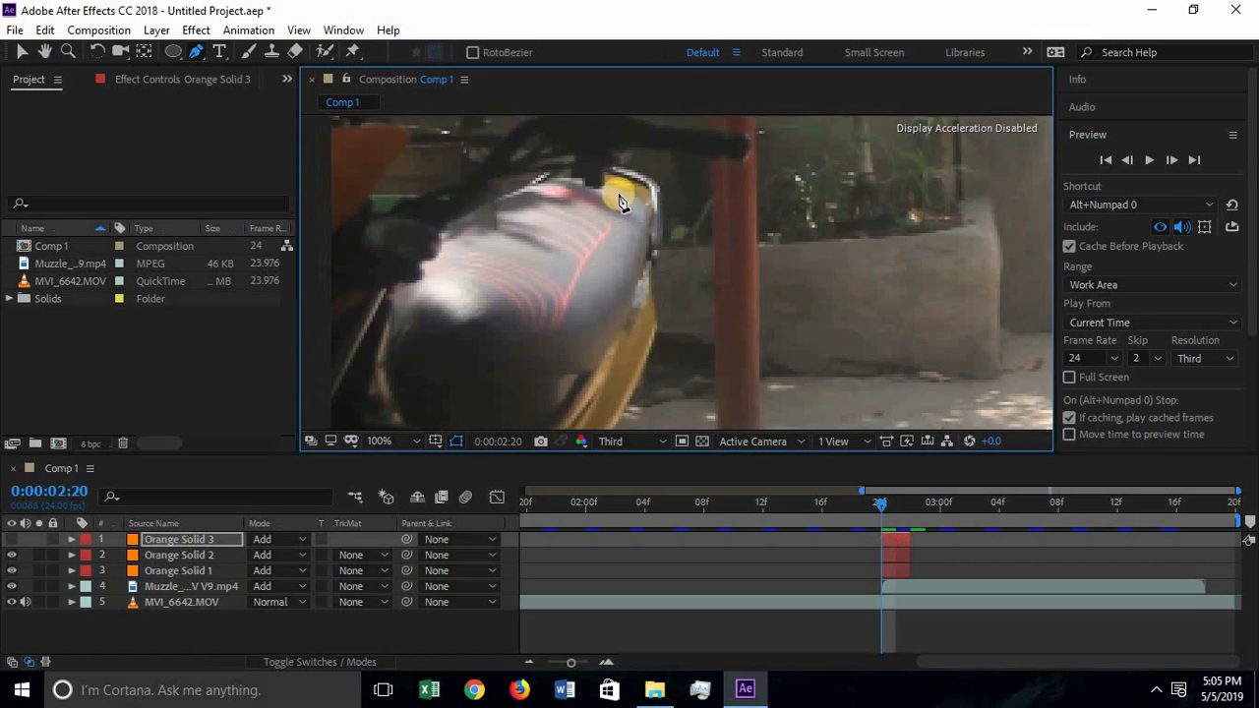
left_click(631, 205)
left_click(635, 282)
left_click(624, 349)
left_click_drag(644, 349, 709, 249)
left_click(636, 304)
Continue the motorcycle mask around the panel's lower end and outer side and close the path.
left_click(552, 353)
left_click(499, 354)
left_click_drag(512, 249, 544, 335)
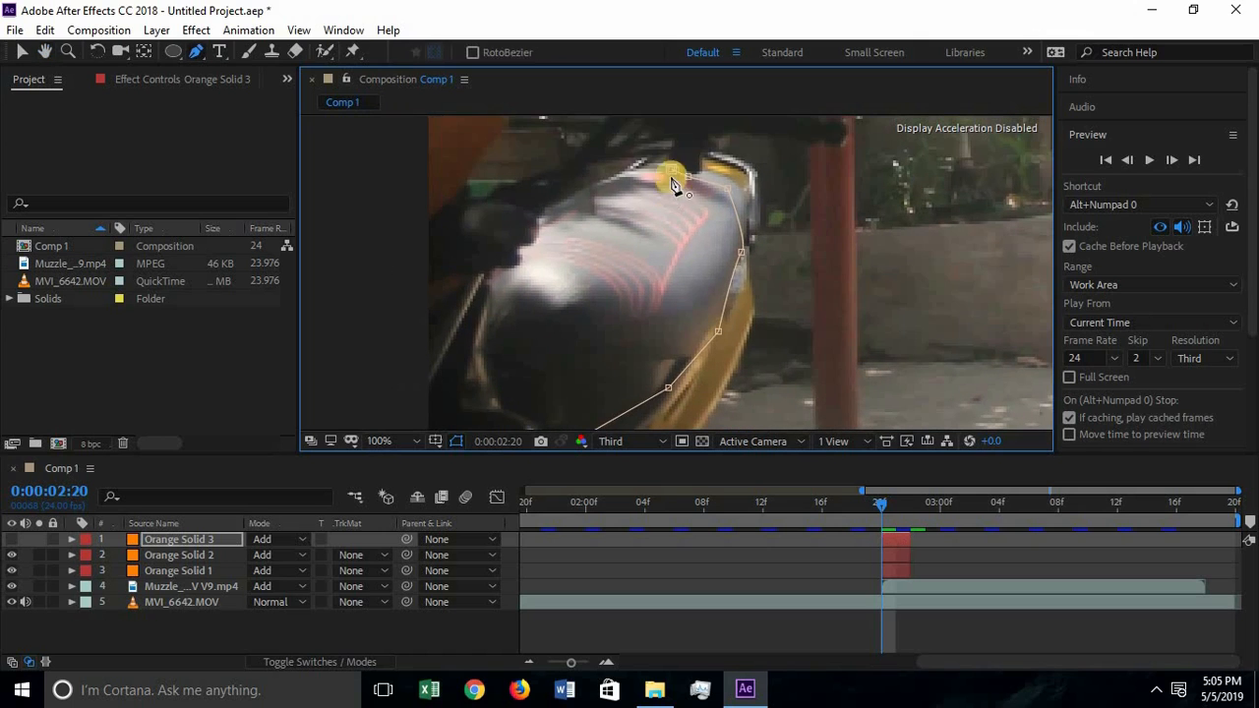
left_click(481, 341)
left_click(496, 276)
left_click_drag(669, 239, 639, 303)
Make Orange Solid 3 visible again and open the properties of its vehicle mask, Mask 1.
left_click(11, 539)
scroll(643, 219, "down", 2)
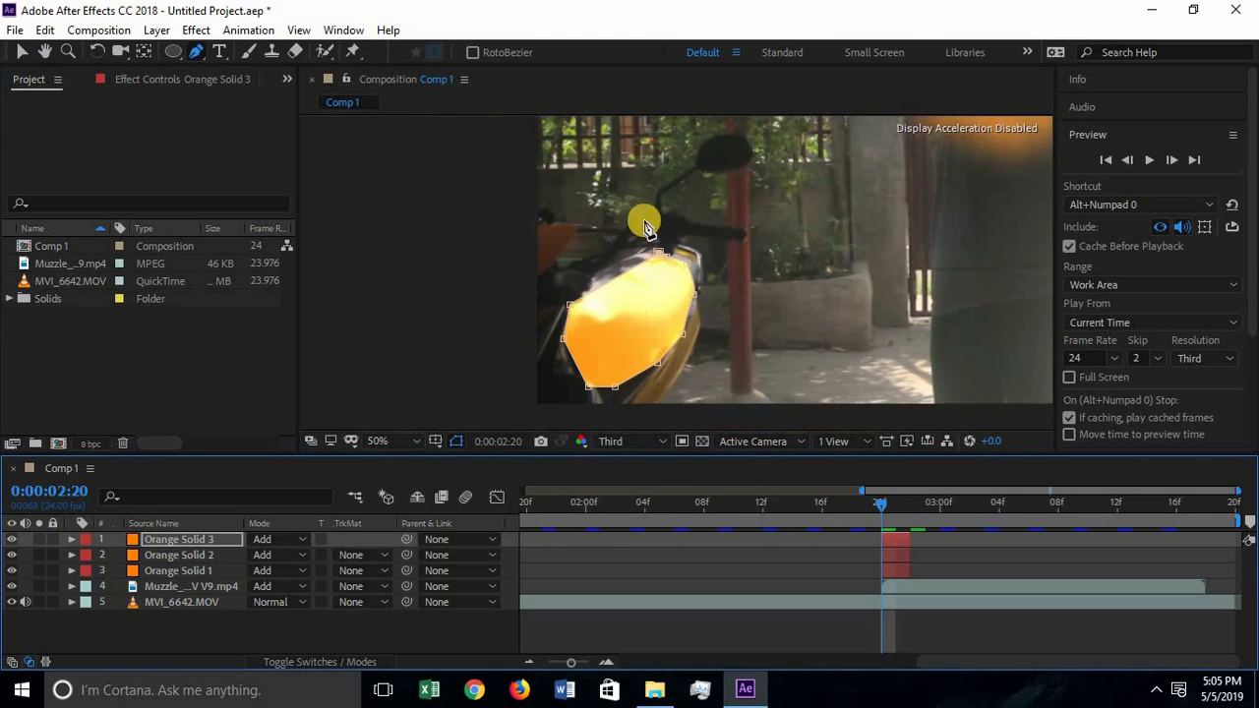
left_click(620, 279)
left_click_drag(828, 269, 604, 288)
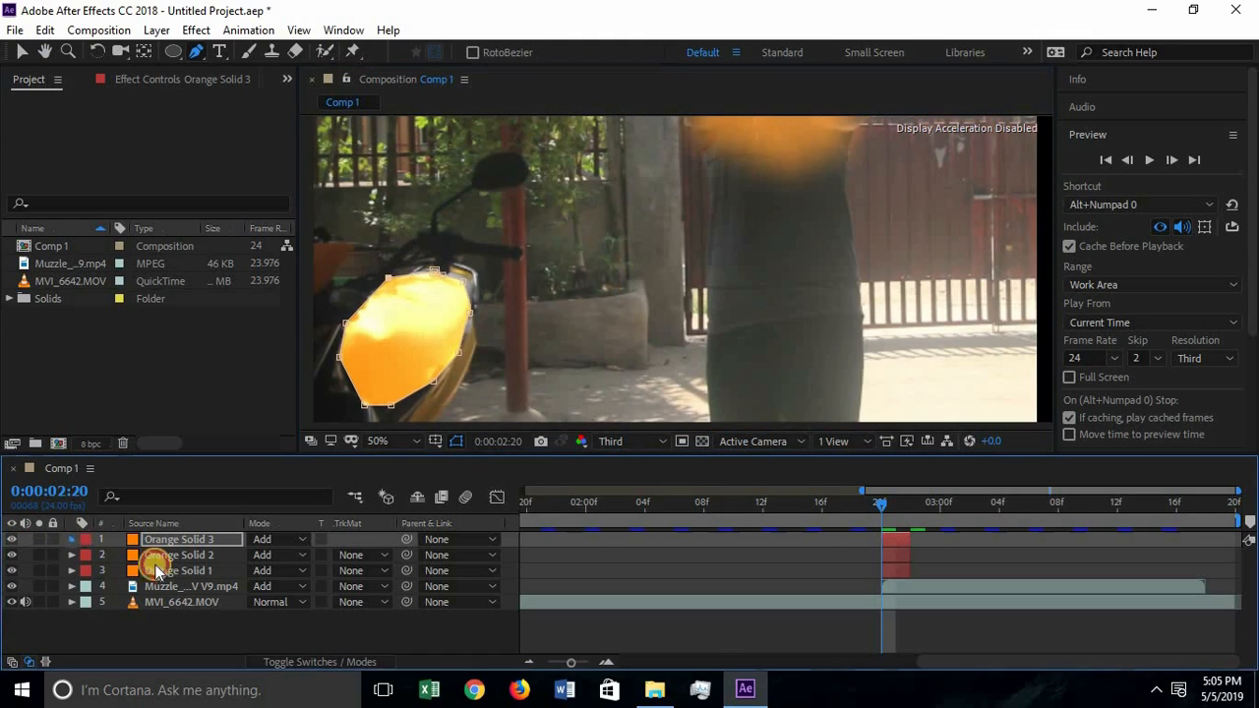
left_click(72, 540)
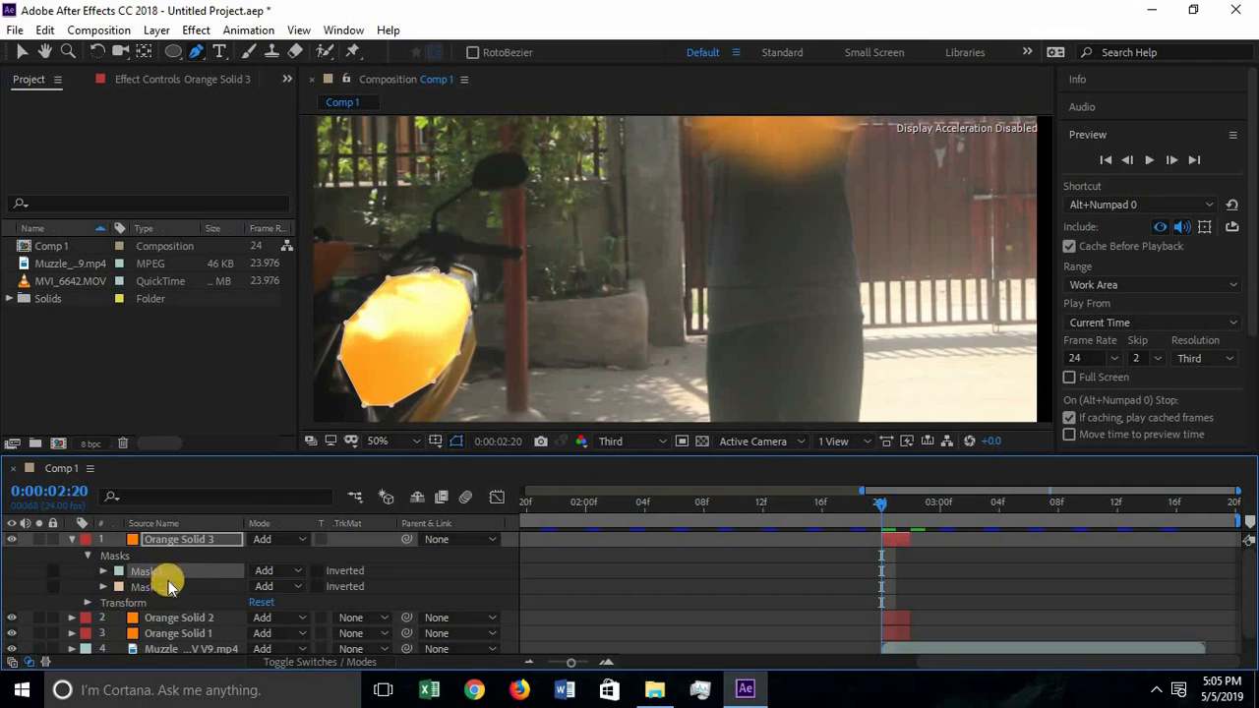
left_click(103, 572)
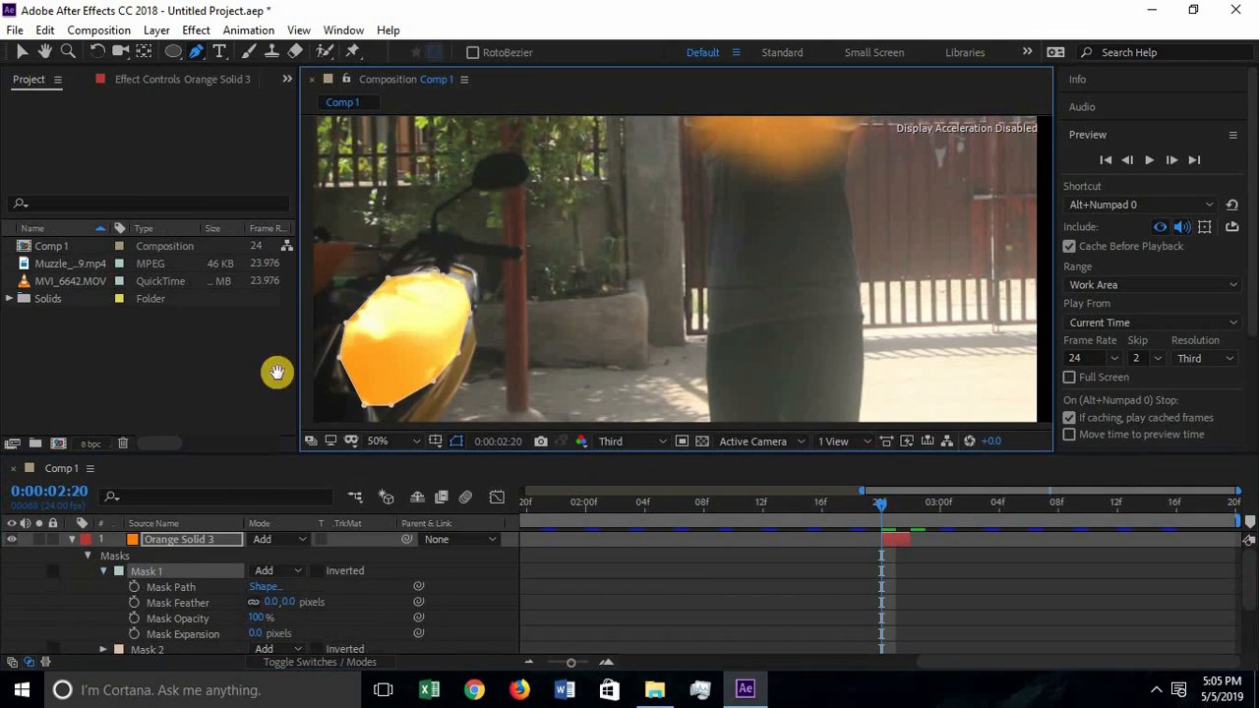
scroll(731, 266, "up", 2)
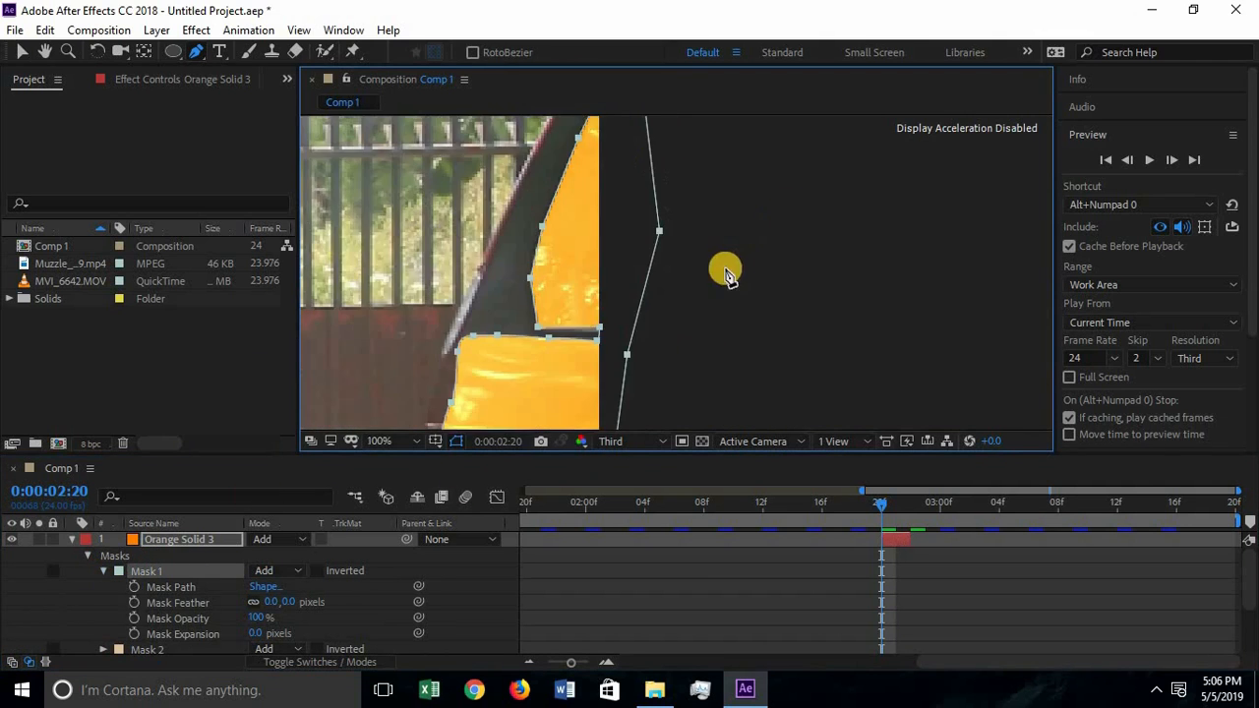
Try to adjust the Mask 1 vertices at the narrow gap between the vehicle's window and body, and undo the edits.
left_click_drag(602, 311, 597, 308)
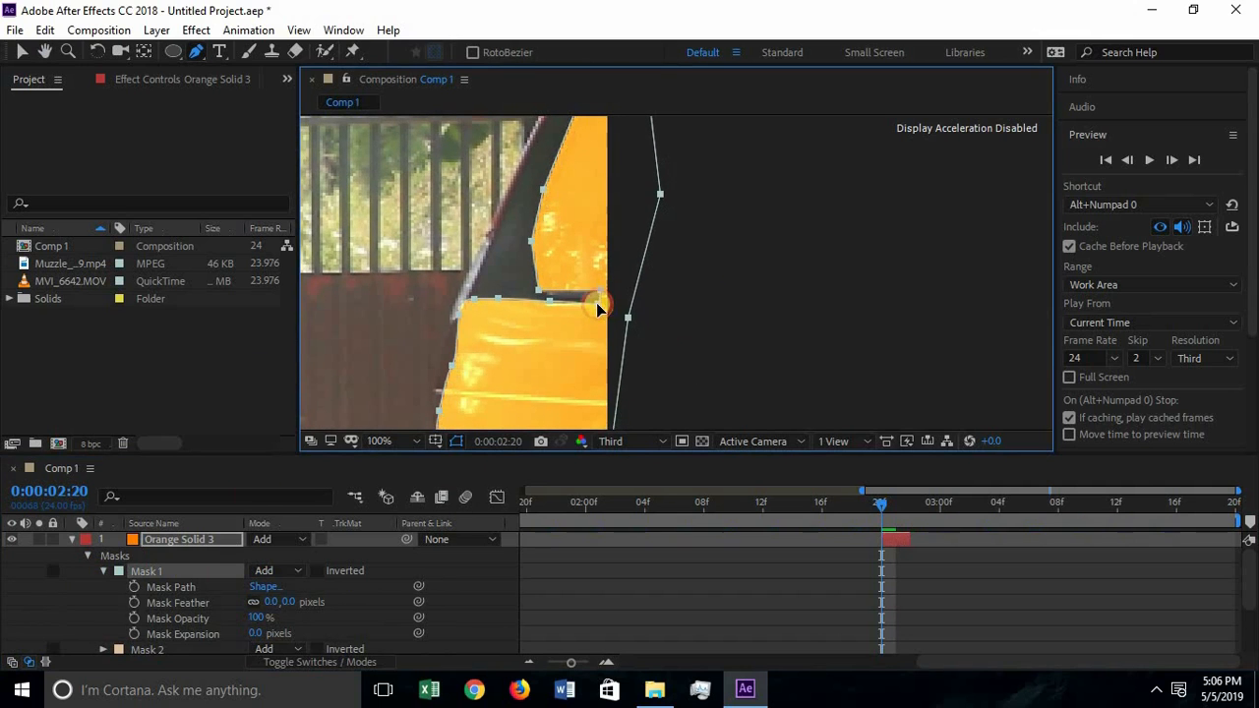
key("ctrl+z")
double_click(586, 303, "ctrl")
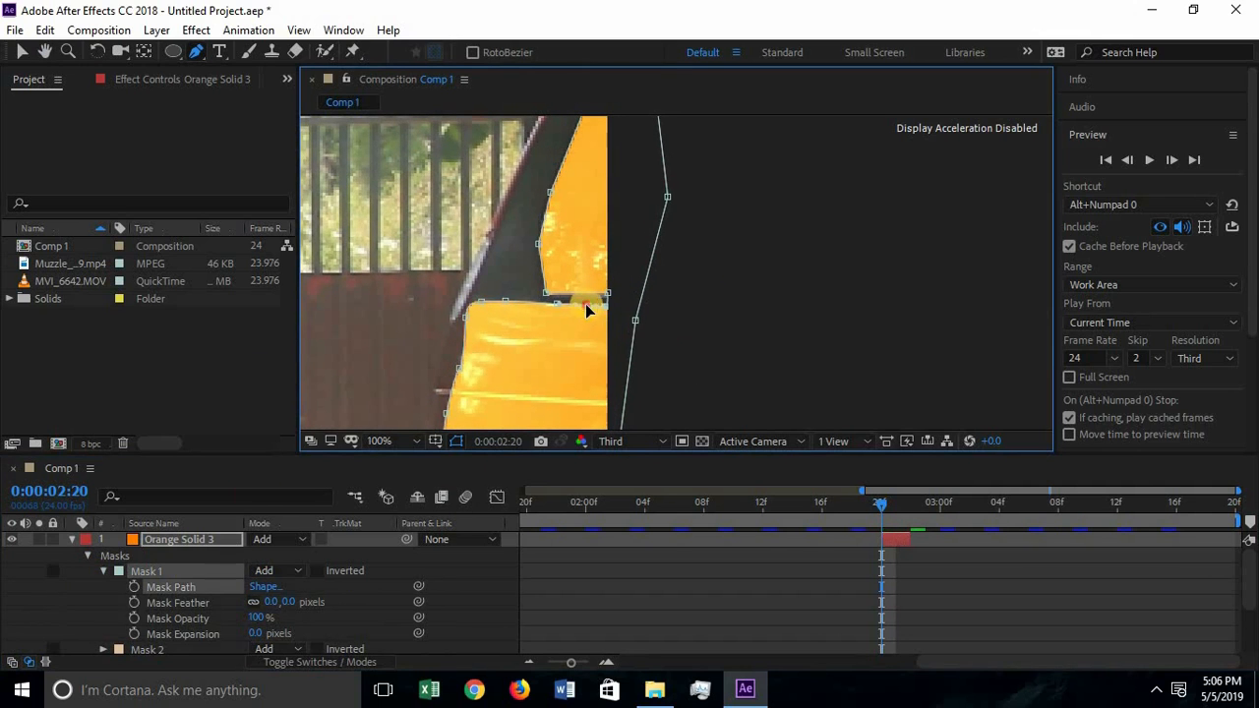
key("Return")
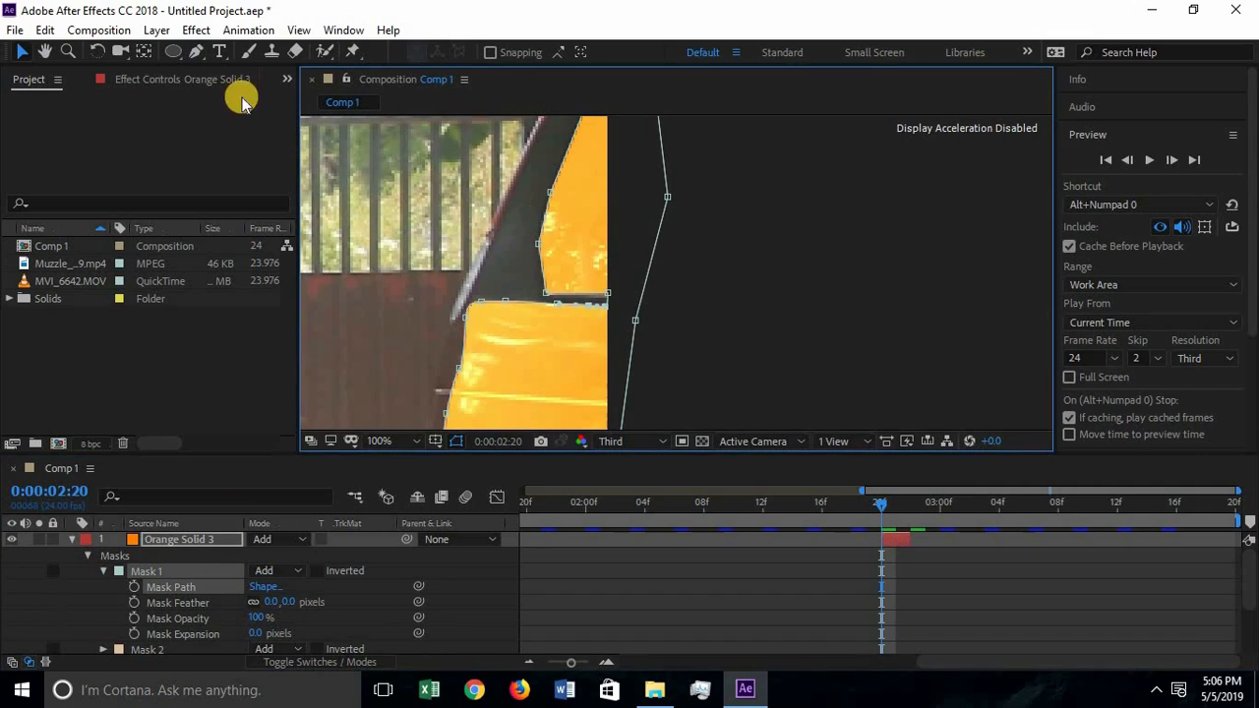
left_click(198, 54)
left_click(578, 294)
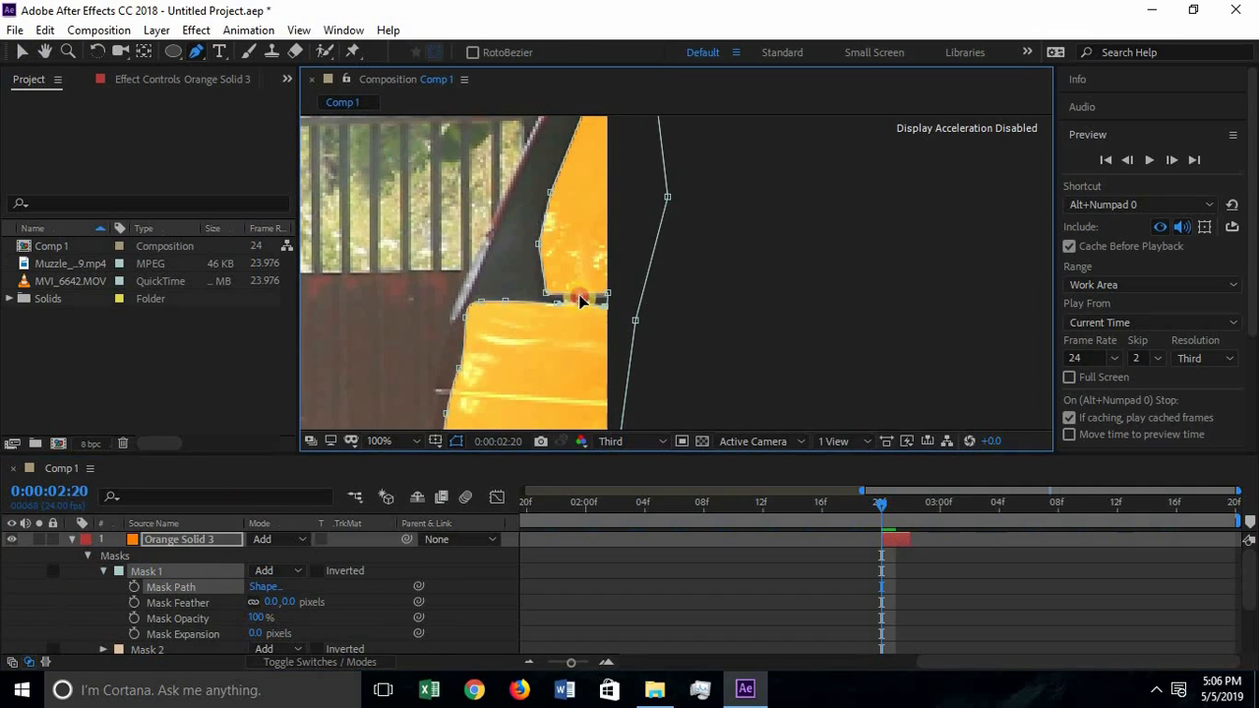
left_click(600, 297)
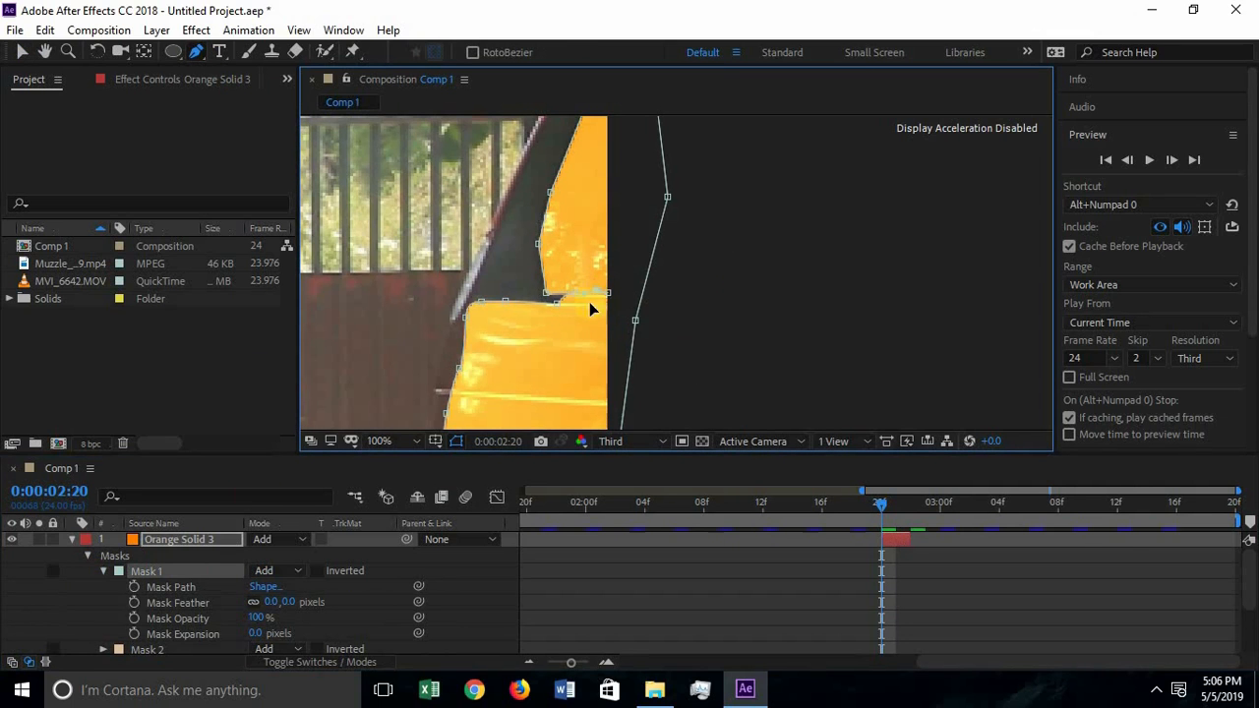
left_click(599, 304)
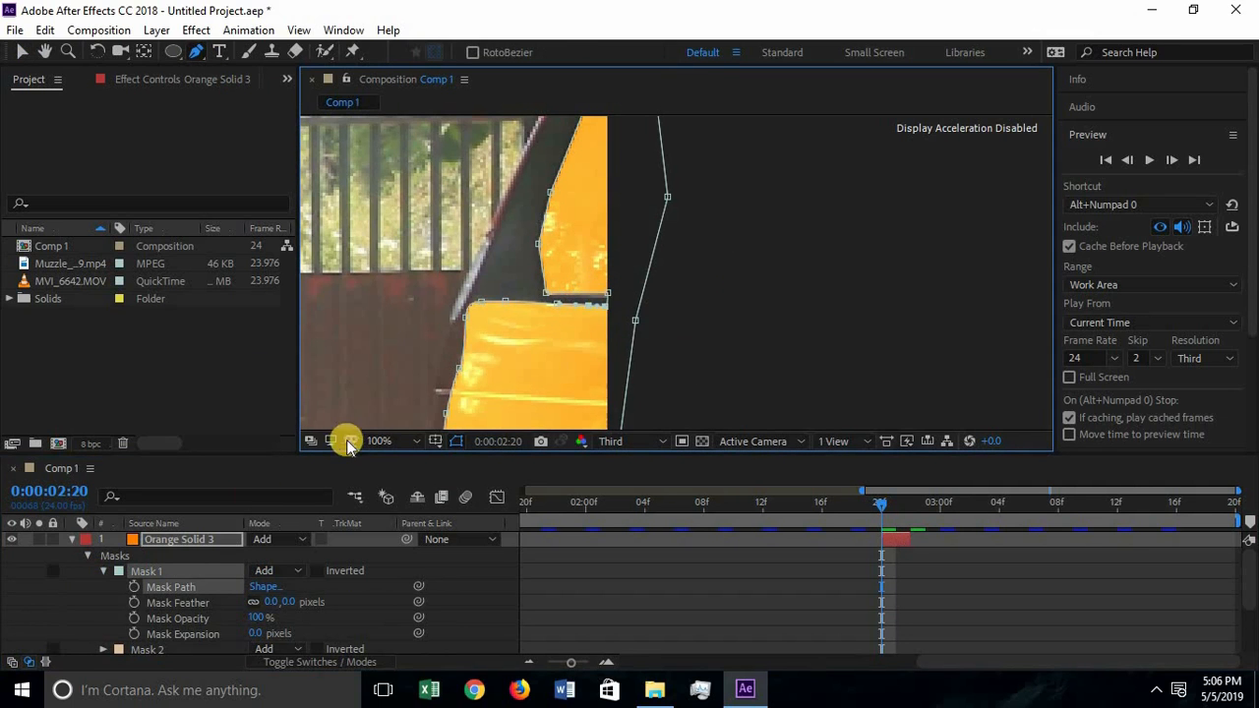
Set Mask 1's feather to 94 pixels and lower its opacity so the orange light blends softly onto the vehicle.
left_click_drag(270, 604, 304, 614)
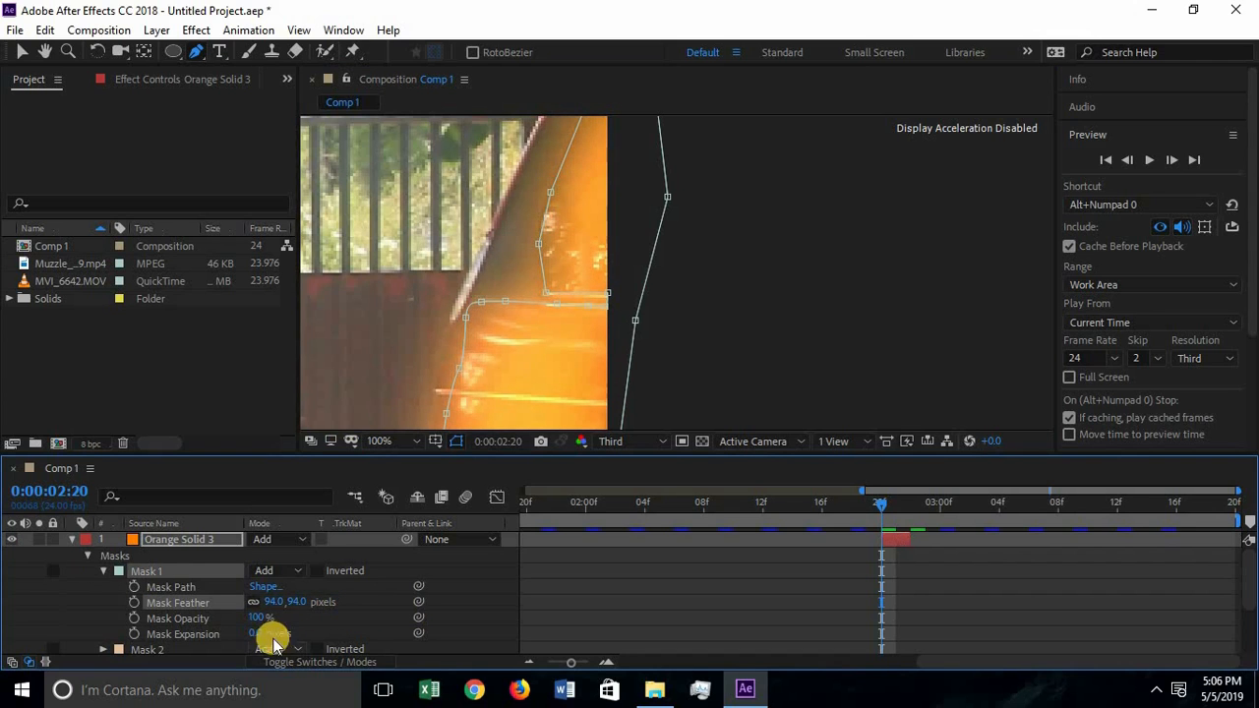
left_click(87, 556)
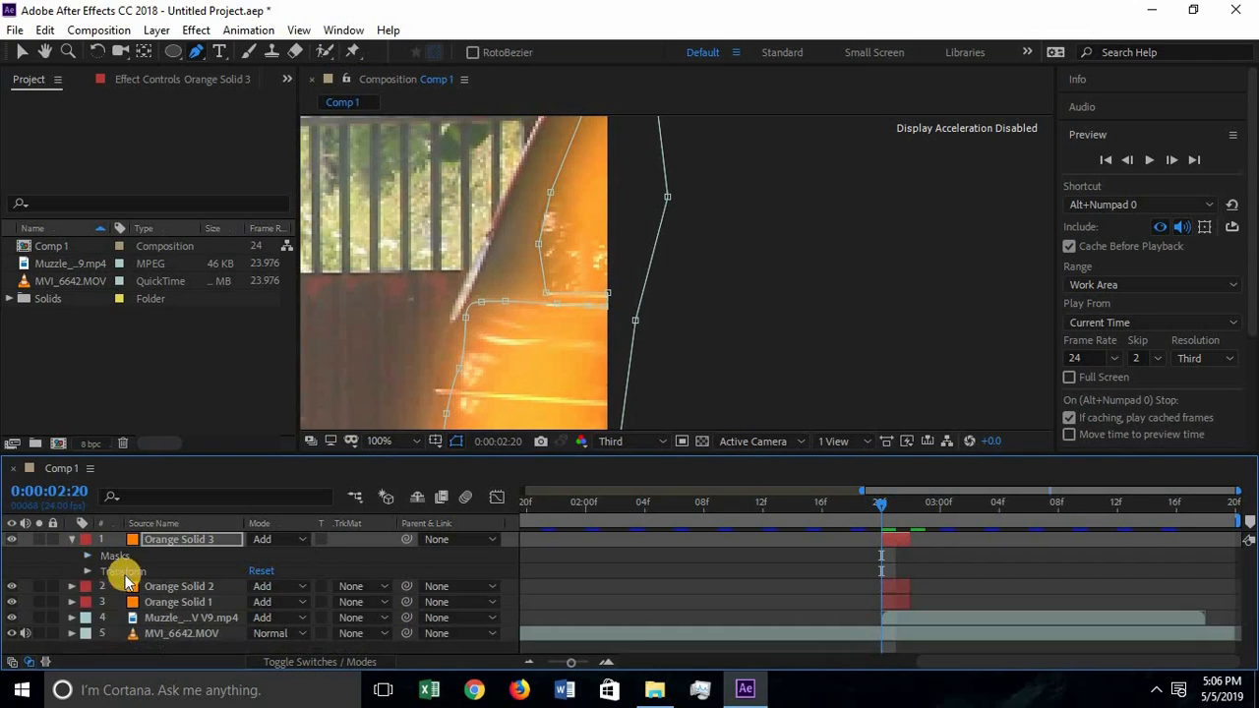
left_click(87, 554)
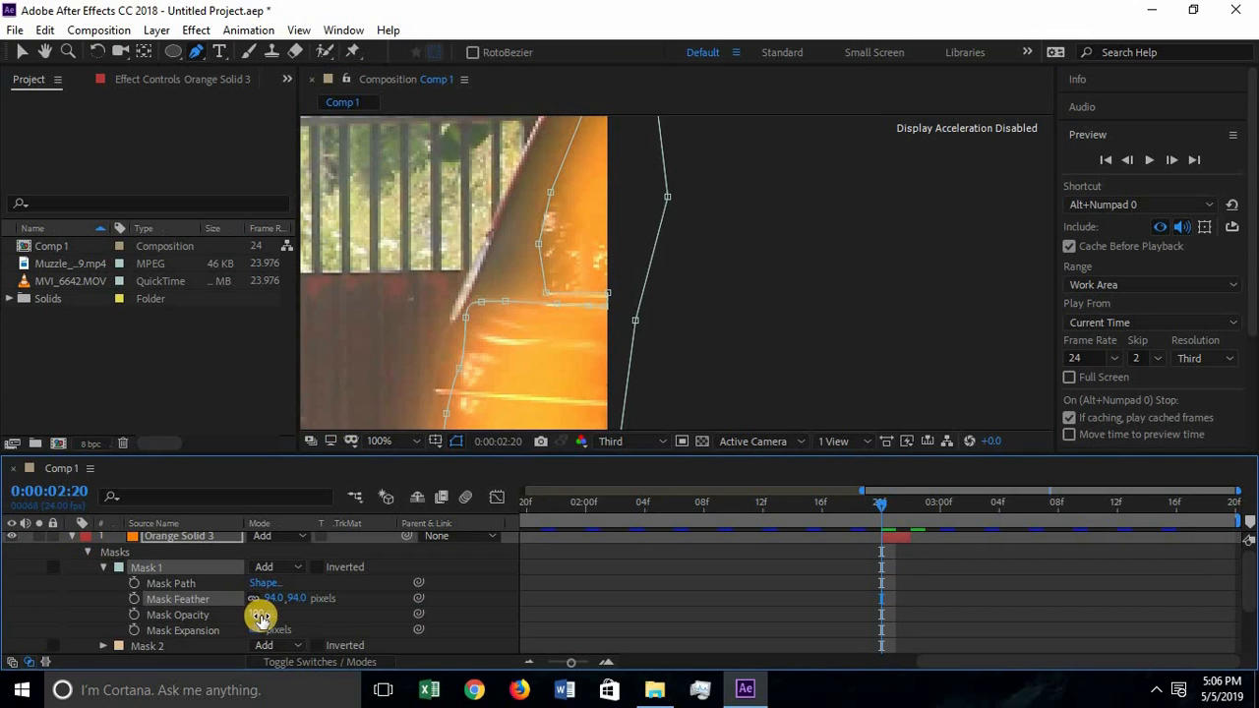
left_click_drag(243, 618, 220, 617)
scroll(784, 312, "down", 2)
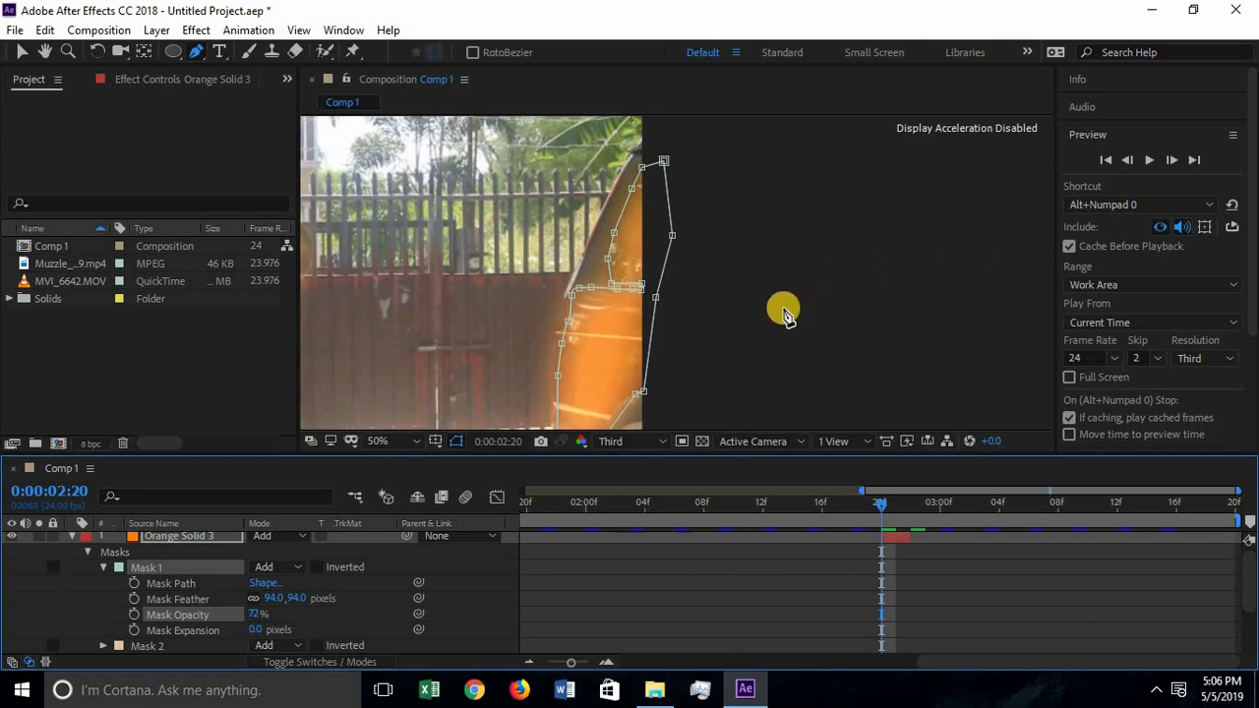
left_click_drag(258, 618, 240, 618)
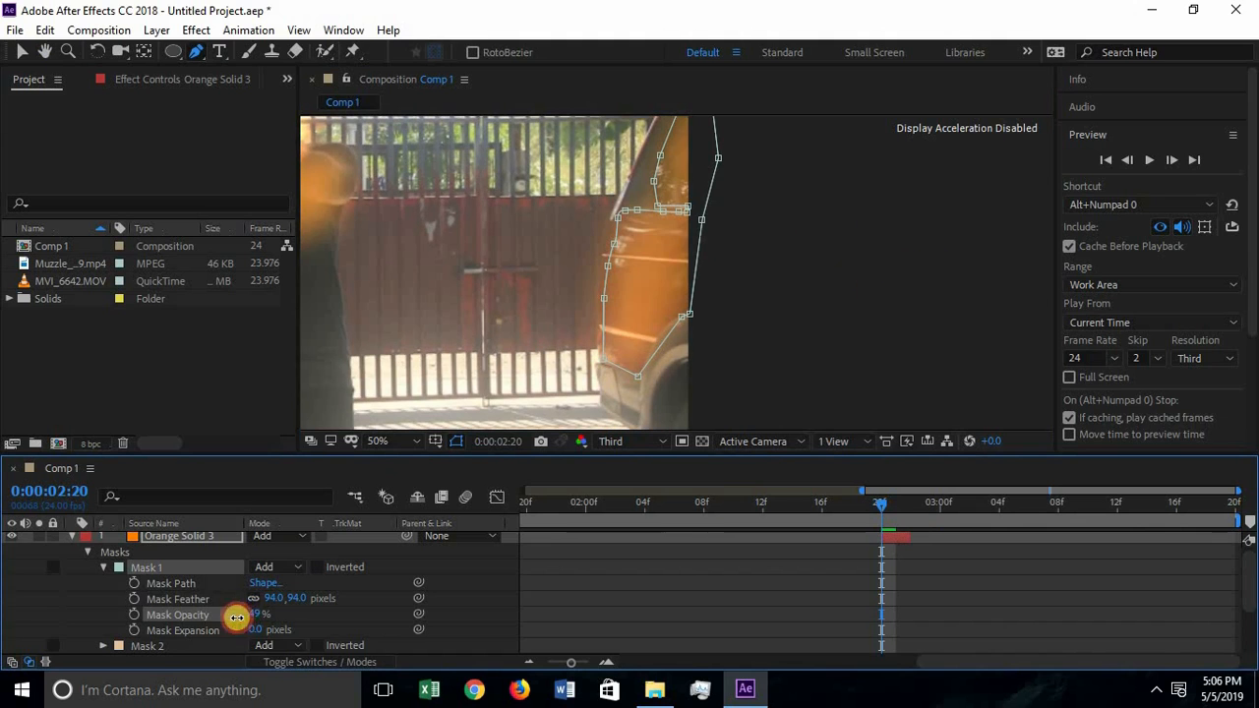
left_click_drag(226, 617, 228, 617)
Set the feather of the motorcycle mask, Mask 2, to 91 pixels and its opacity to 68%.
left_click_drag(655, 303, 954, 290)
left_click_drag(678, 356, 941, 352)
left_click_drag(702, 256, 850, 189)
left_click(103, 568)
left_click(102, 585)
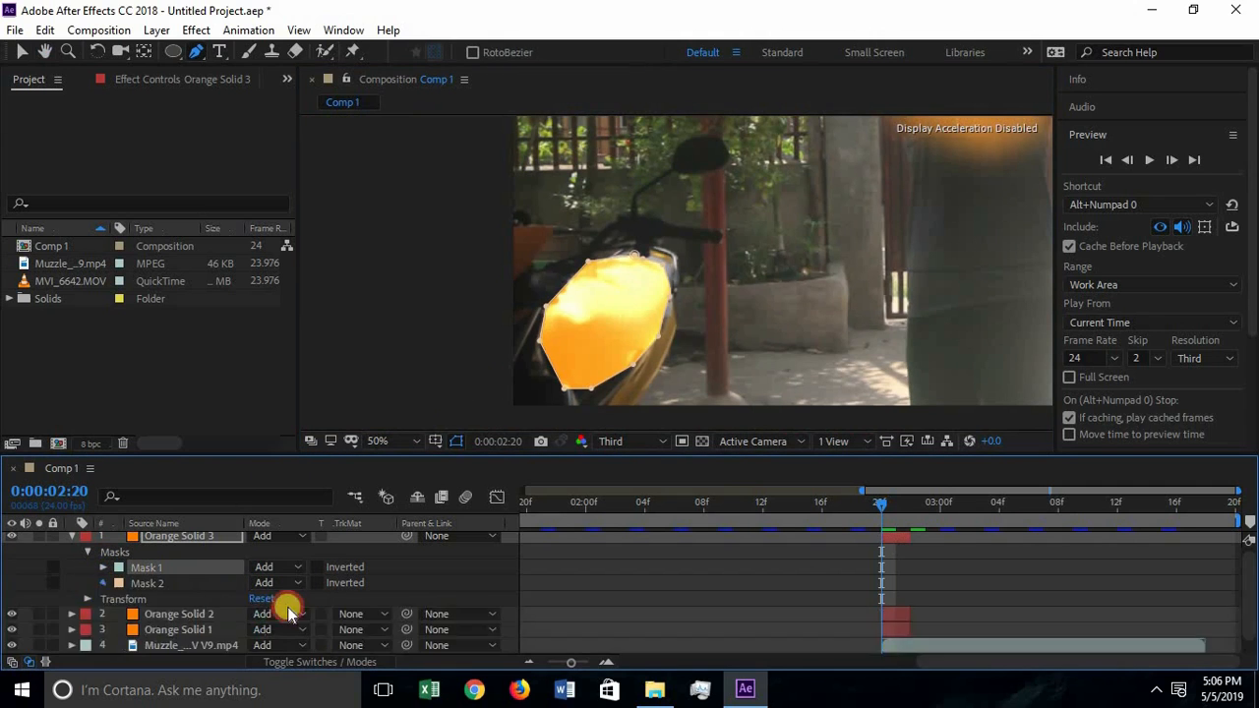
left_click_drag(271, 617, 354, 614)
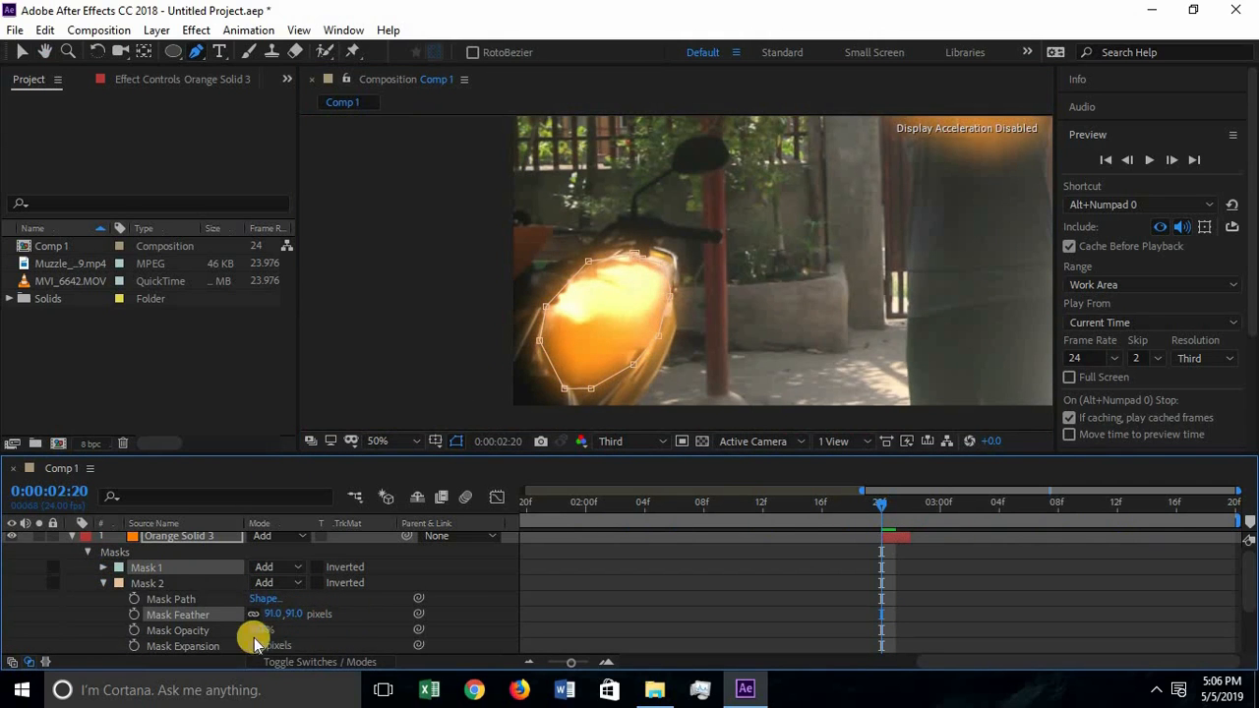
left_click_drag(253, 631, 229, 636)
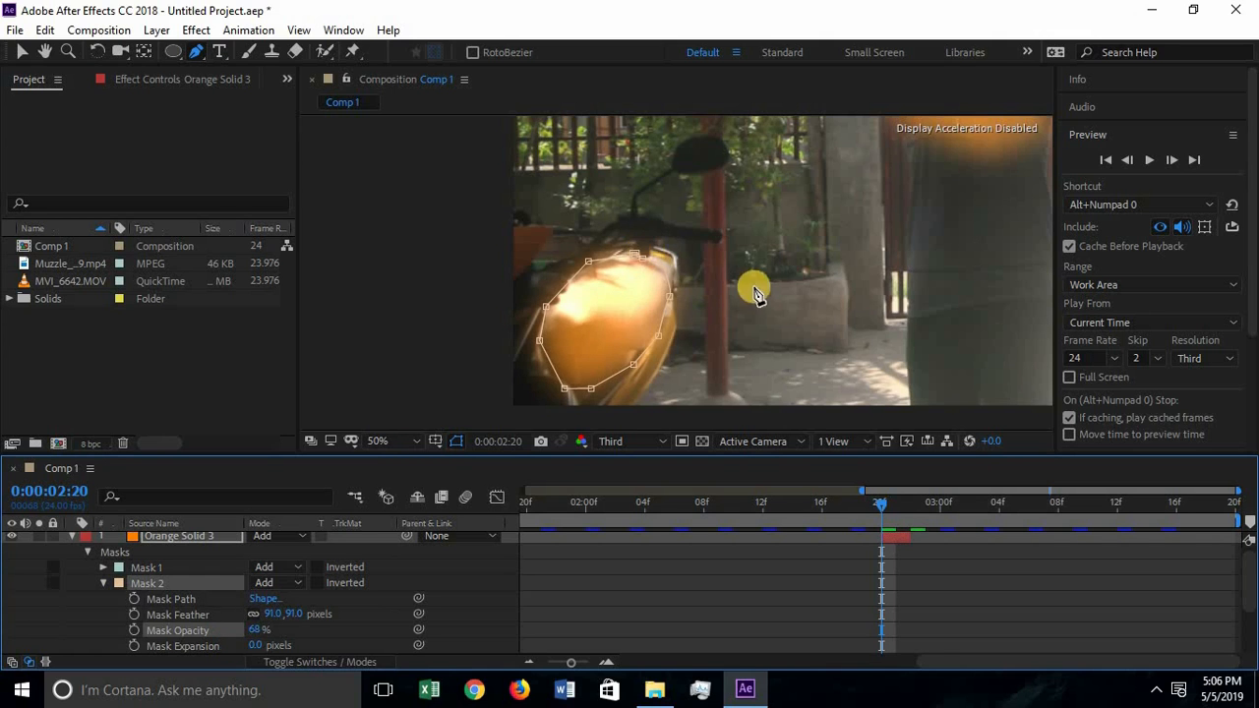
Try to draw a mask around the motorcycle's handlebar grip on Orange Solid 3, and undo its points.
scroll(753, 291, "down", 2)
left_click_drag(709, 299, 624, 279)
scroll(607, 275, "up", 3)
left_click_drag(337, 319, 554, 311)
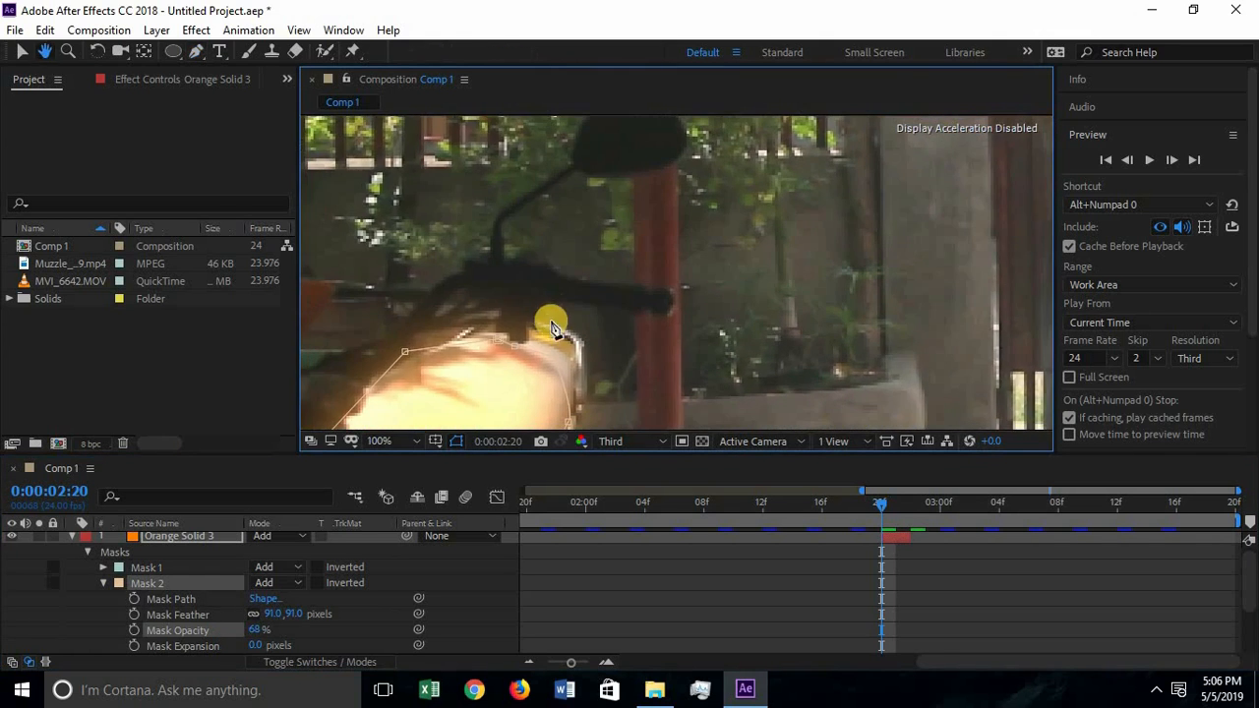
left_click(658, 313)
left_click(548, 299)
left_click(669, 292)
left_click(548, 265)
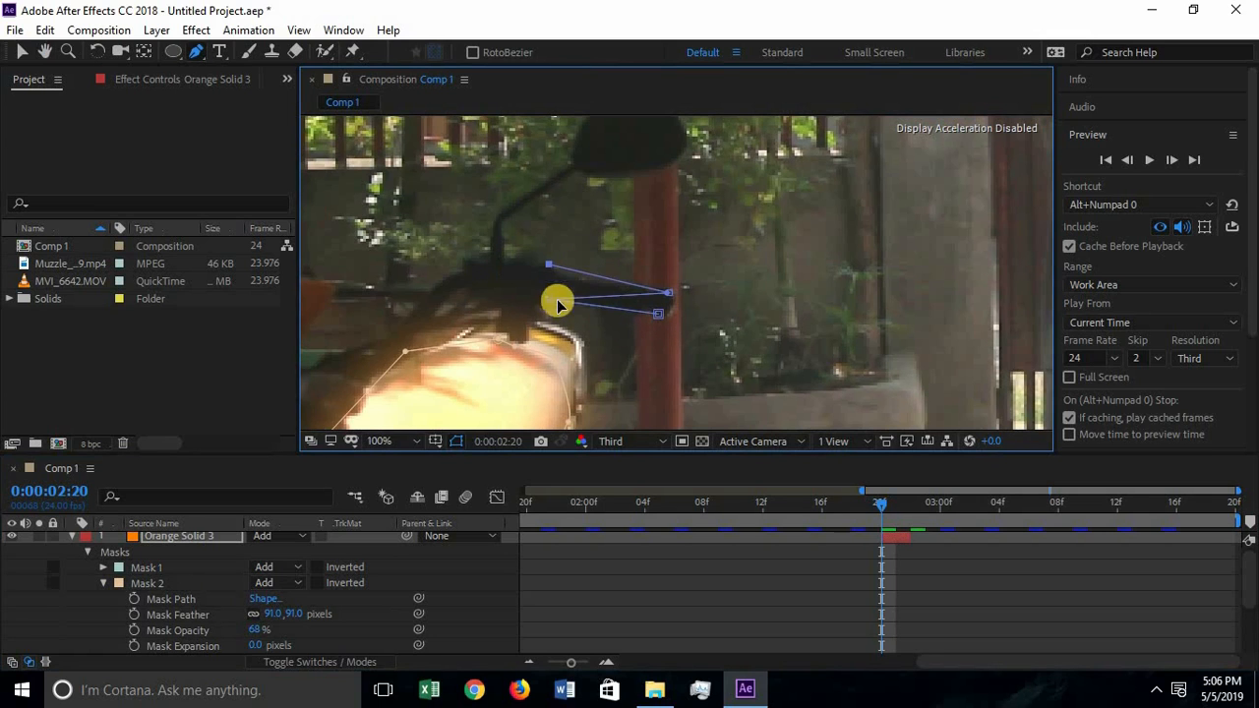
key("ctrl+z")
key("ctrl+z")
key("ctrl+z")
key("ctrl+z")
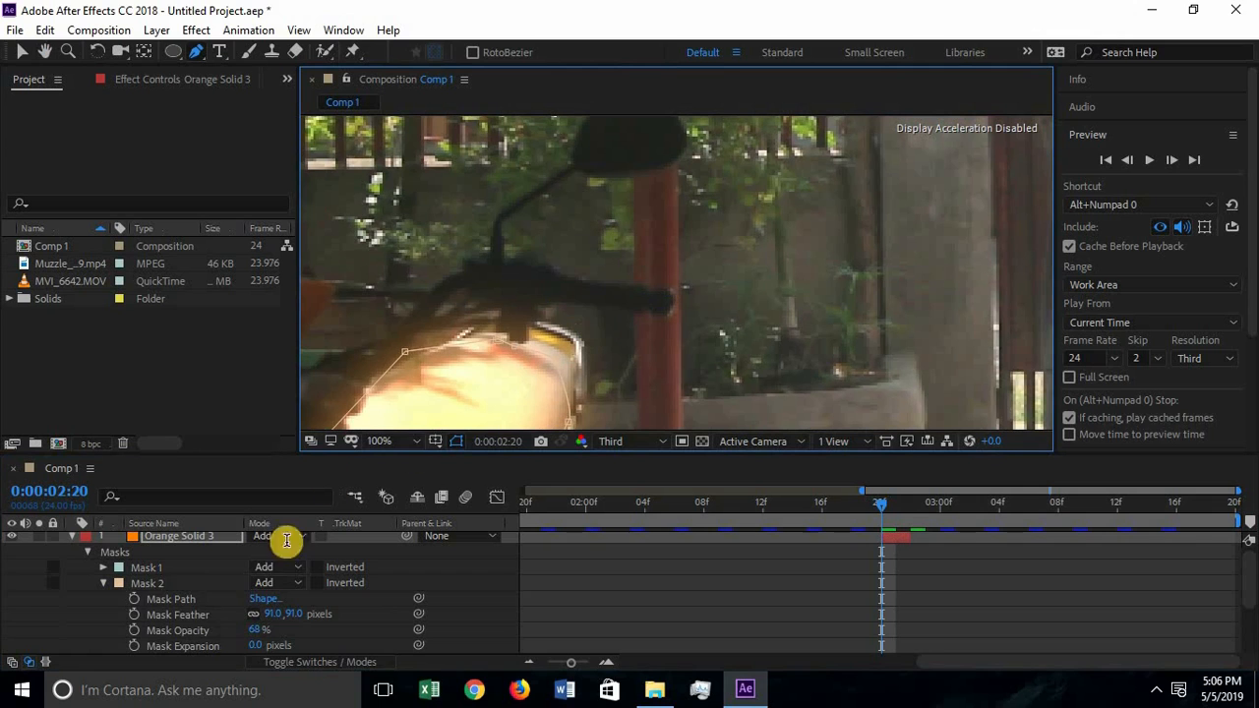
Show the composition's full duration in the timeline and preview the muzzle flash shot from the start.
left_click(69, 538)
scroll(694, 308, "down", 4)
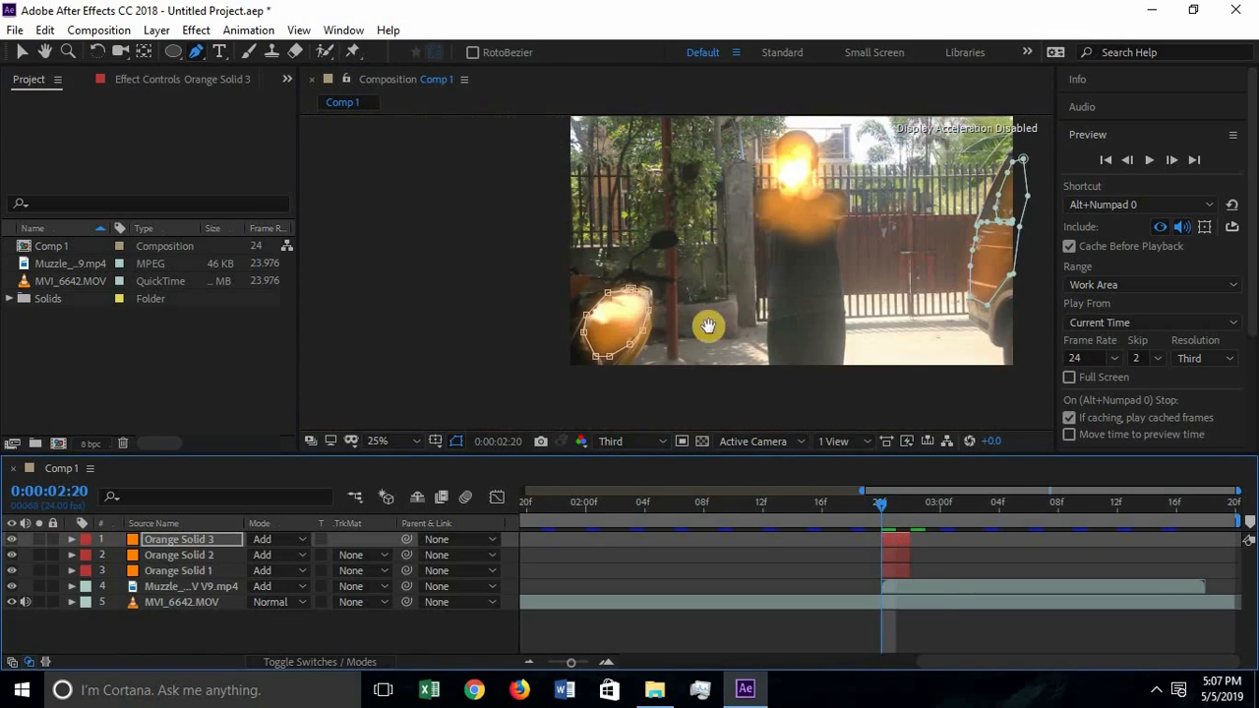
left_click_drag(708, 326, 636, 331)
left_click(930, 634)
left_click_drag(861, 492, 473, 502)
key("Home")
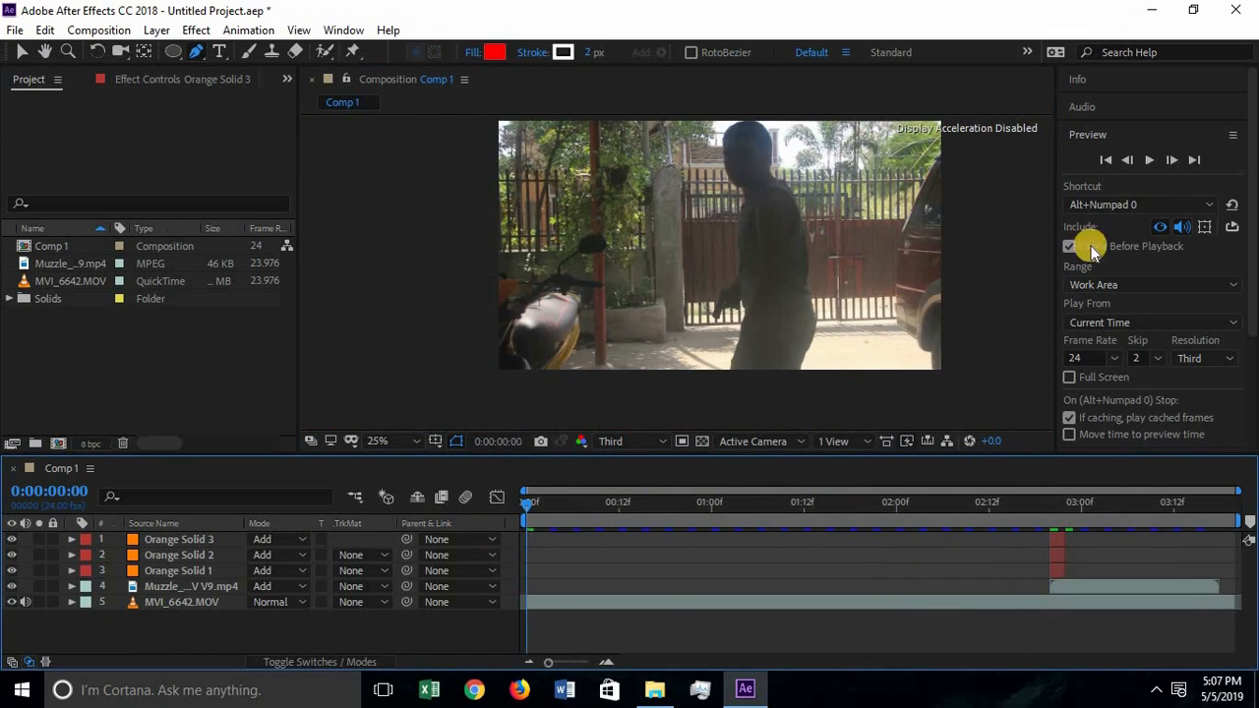
left_click(22, 51)
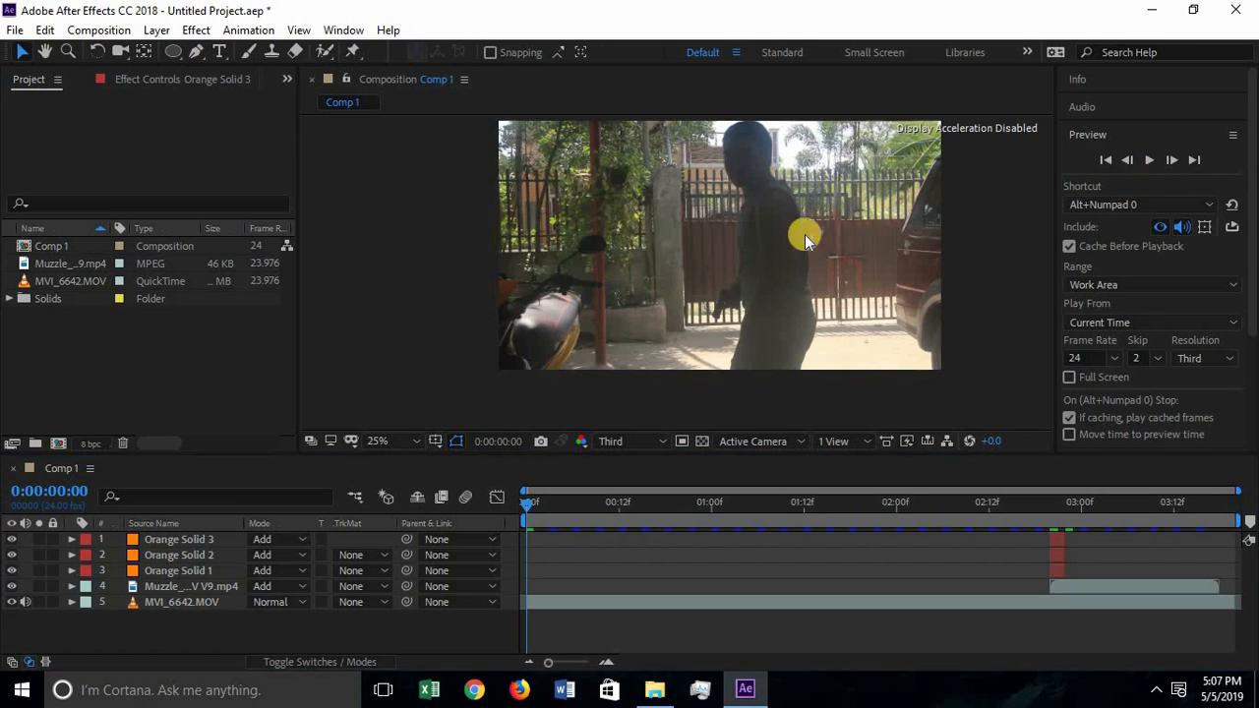
left_click(1150, 162)
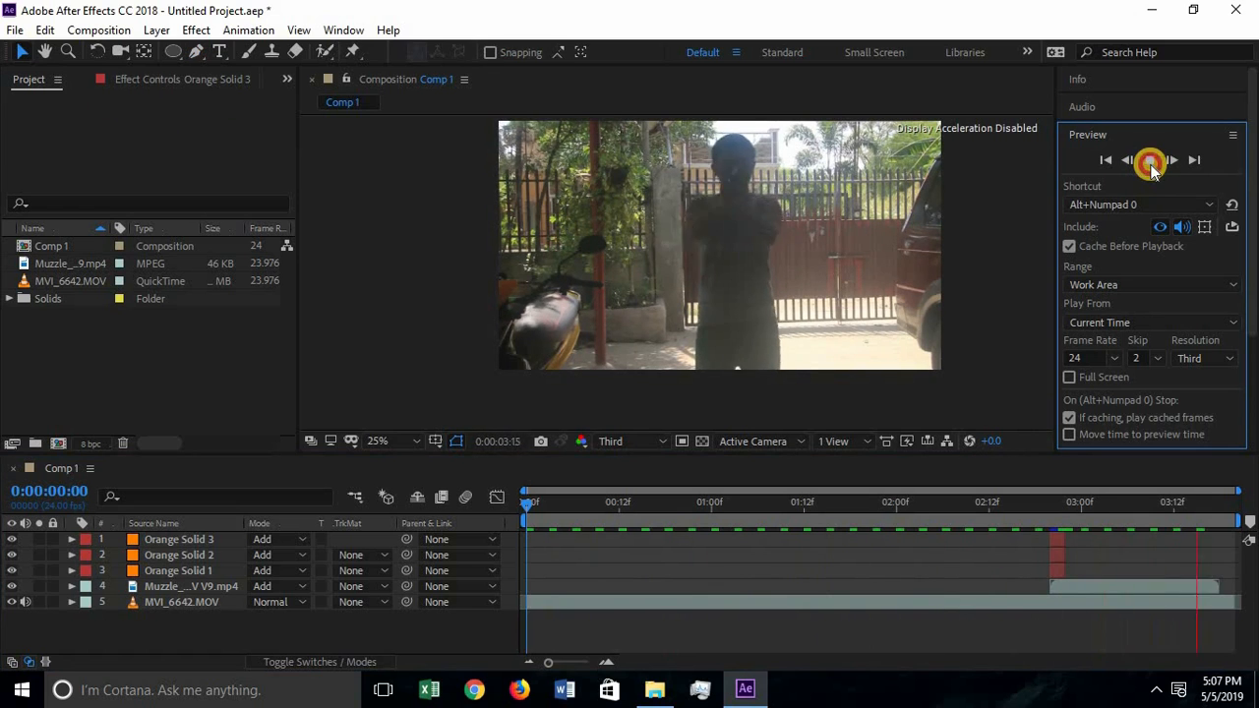
left_click(1151, 162)
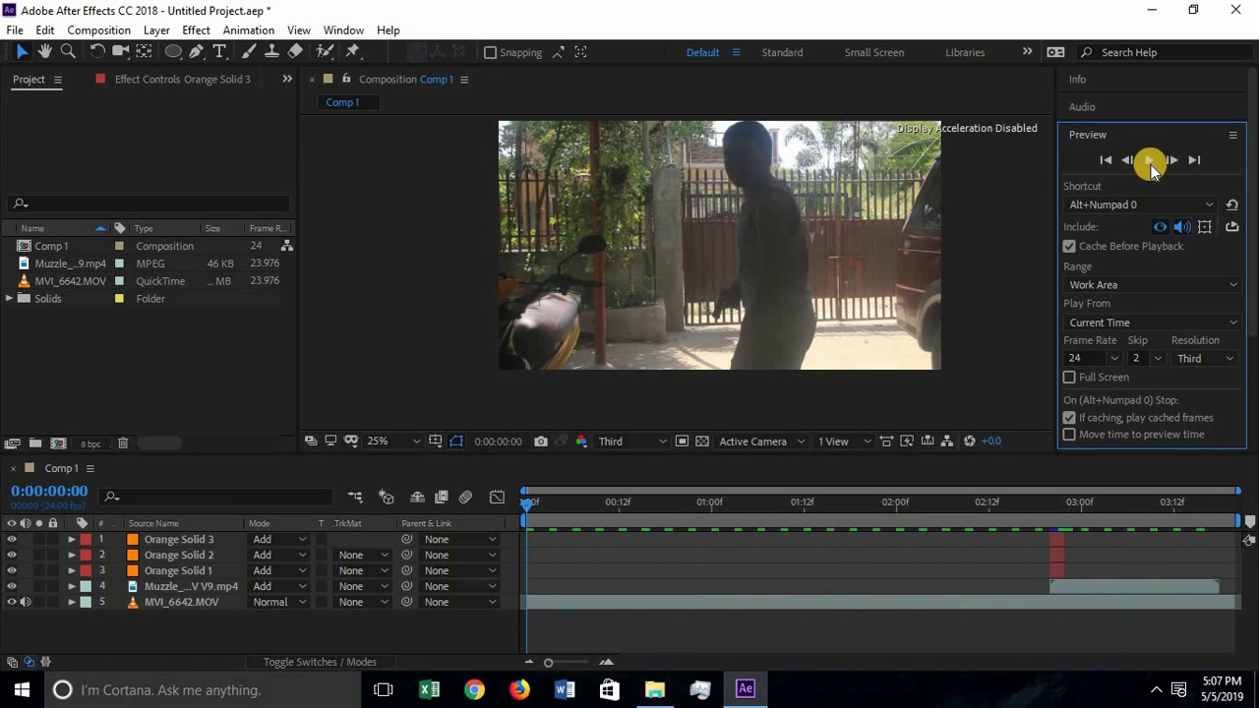
Import the clip "Beretta Shooting Sound Effect - Realistic Sound Effects.mp4" from the Desktop folder.
left_click(15, 29)
mouse_move(144, 259)
left_click(284, 260)
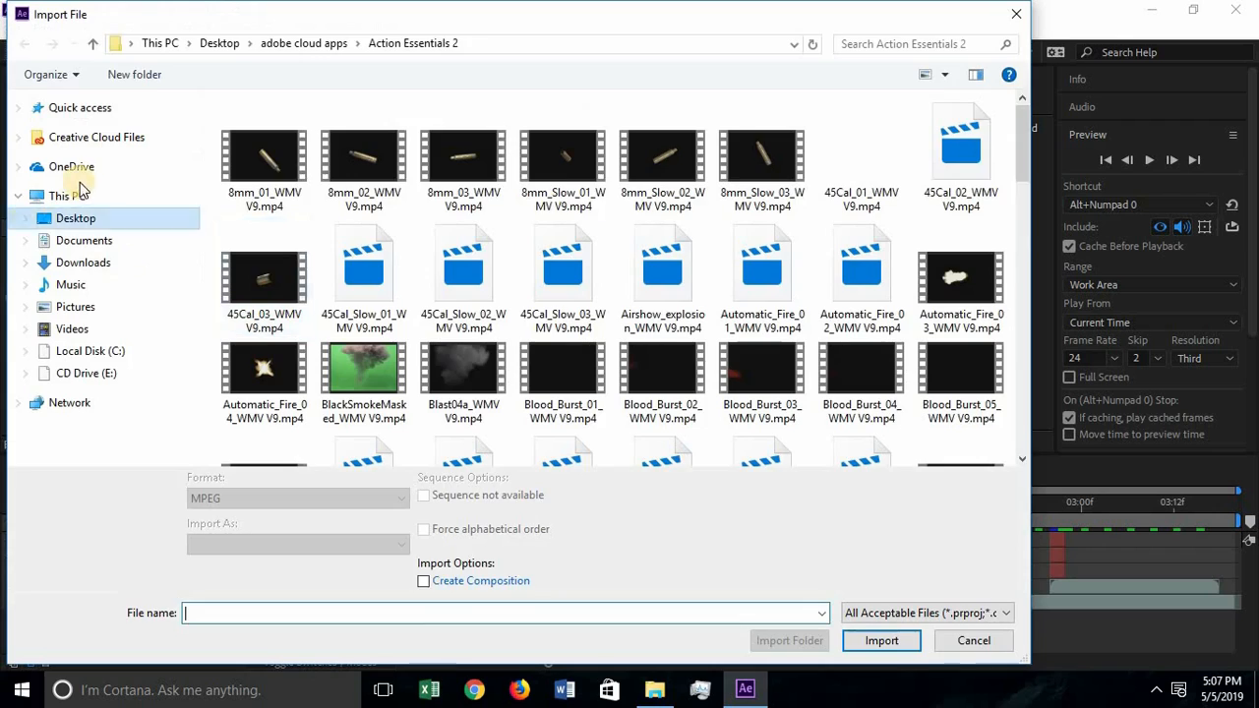
left_click(104, 216)
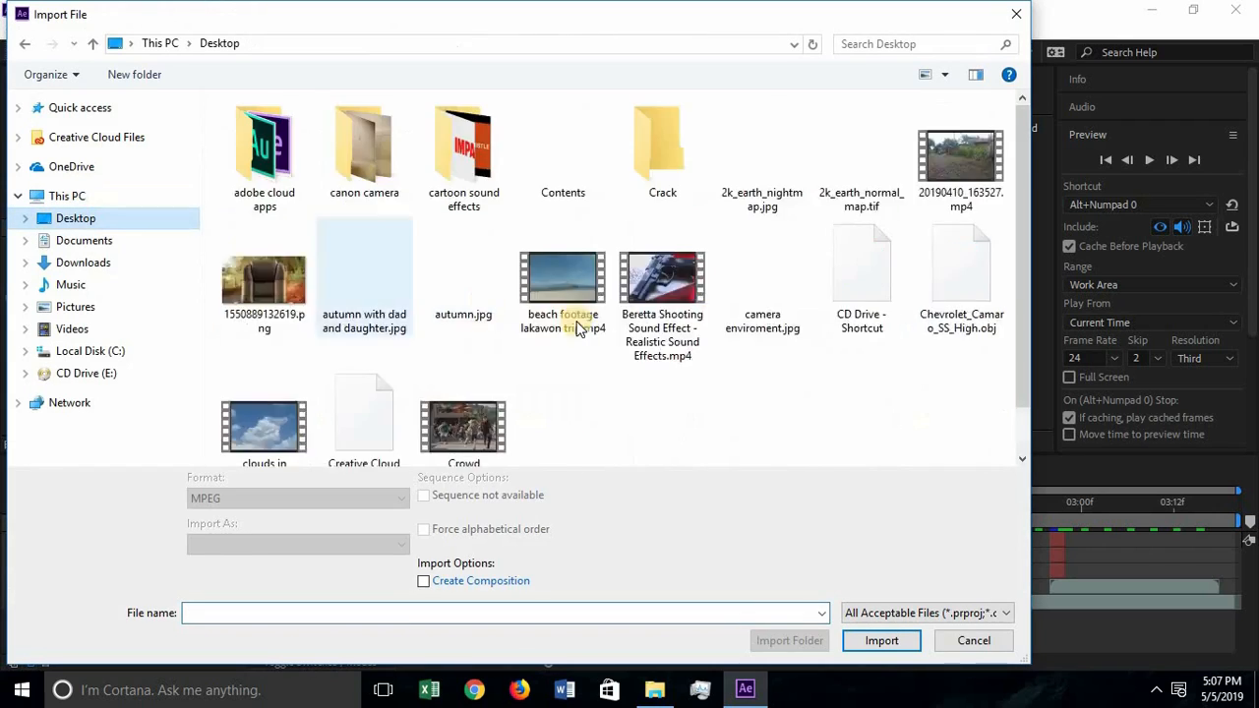
scroll(638, 341, "down", 5)
scroll(636, 341, "down", 3)
left_click(531, 111)
left_click(882, 640)
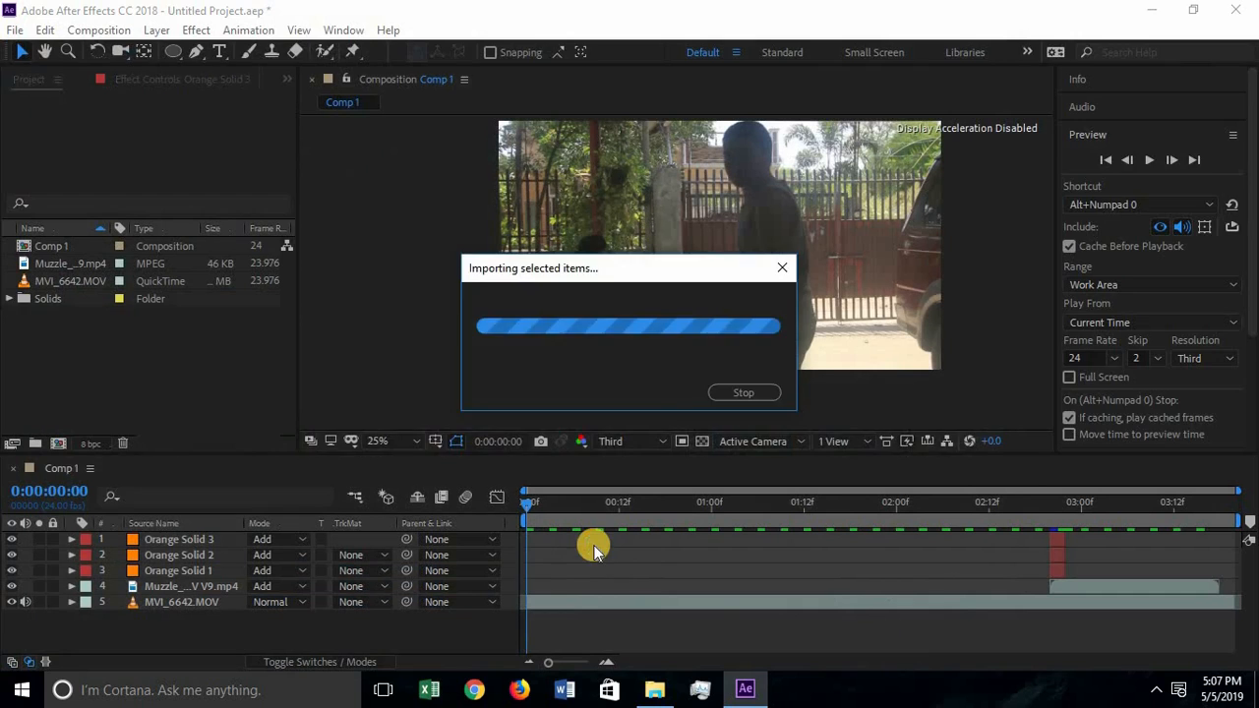
Place the Beretta sound clip directly above MVI_6642.MOV, starting at 0:00:00:00, and hide its picture.
left_click_drag(83, 250, 1049, 594)
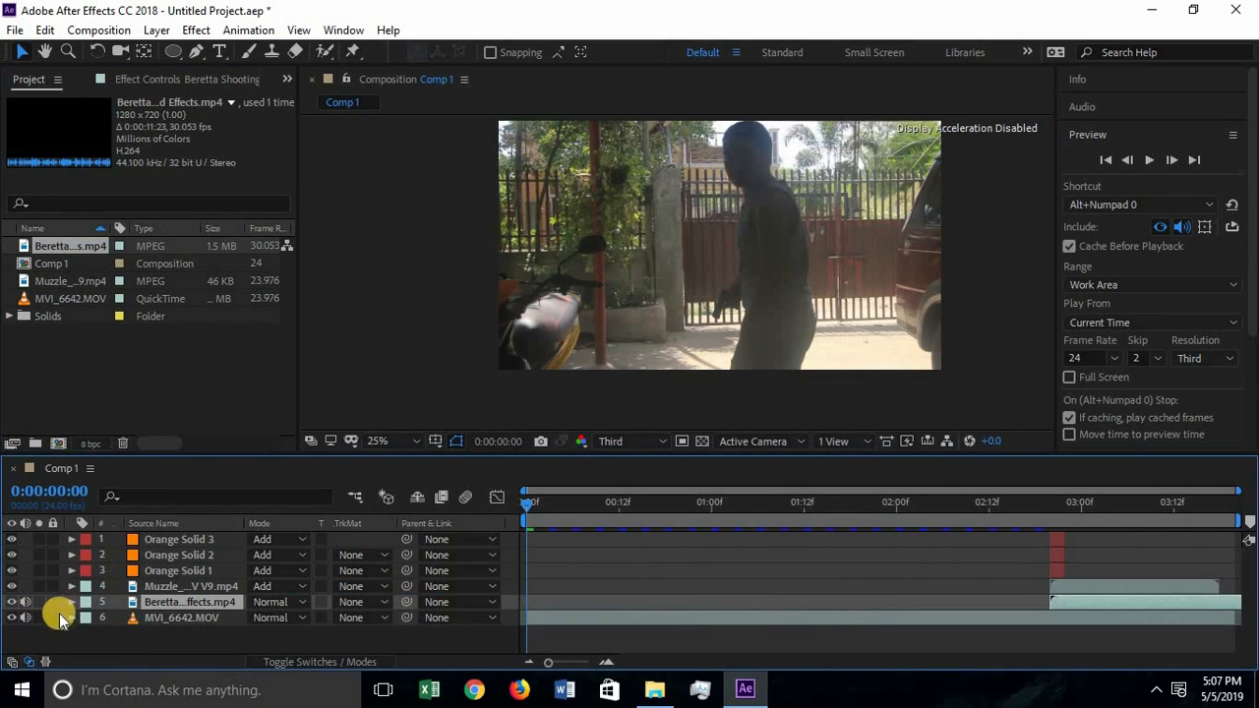
left_click_drag(1129, 604, 609, 605)
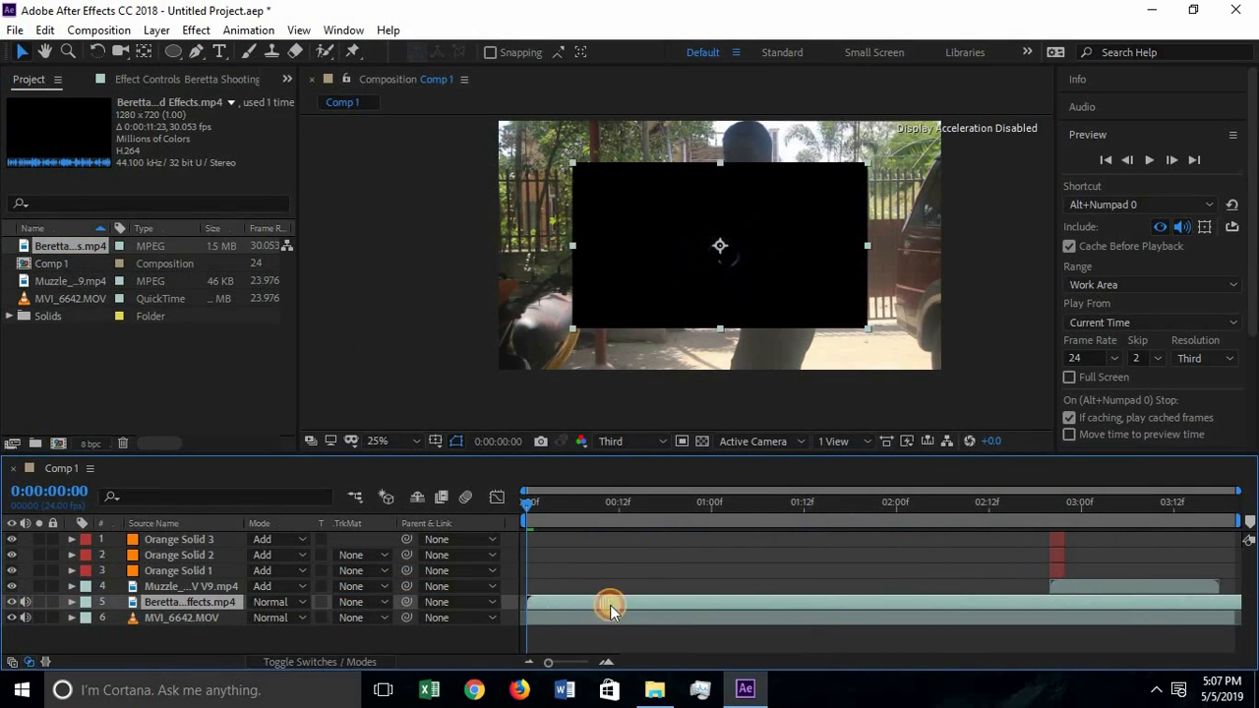
left_click(12, 602)
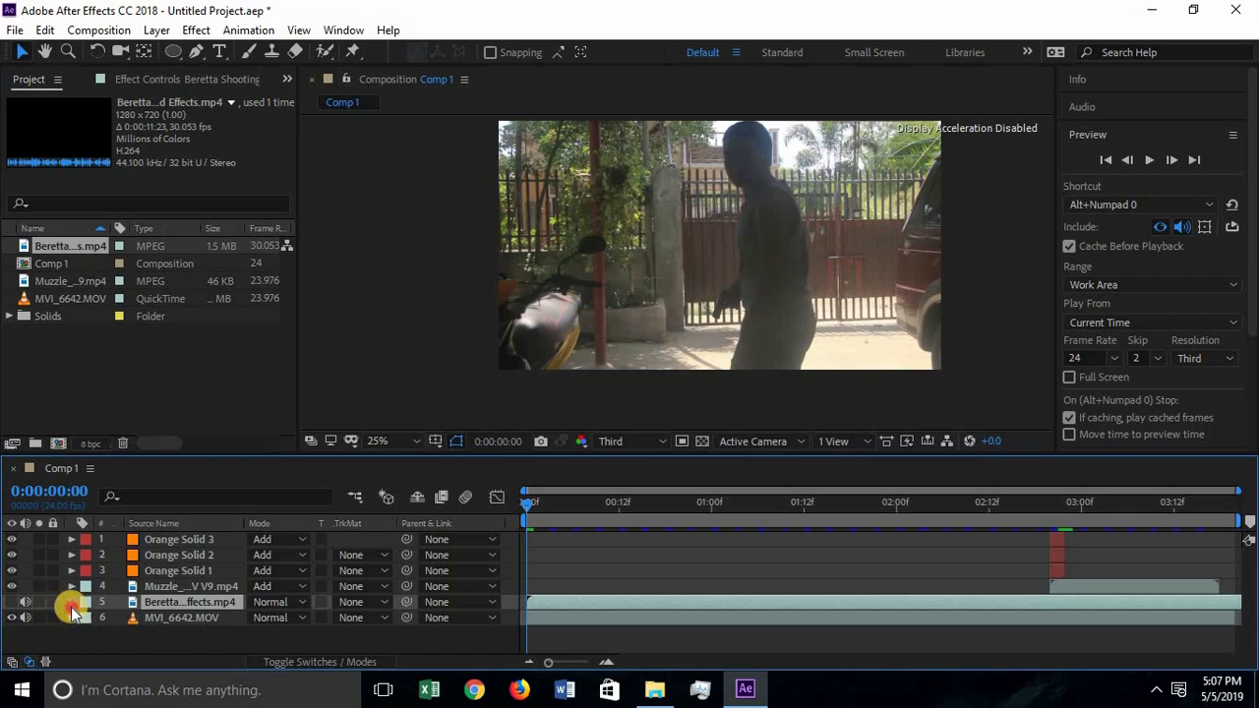
Display the Beretta layer's audio waveform and trim the layer's start to just before the first gunshot.
left_click(70, 602)
scroll(146, 642, "down", 1)
left_click(105, 646)
scroll(722, 581, "down", 4)
key("space")
scroll(583, 574, "up", 2)
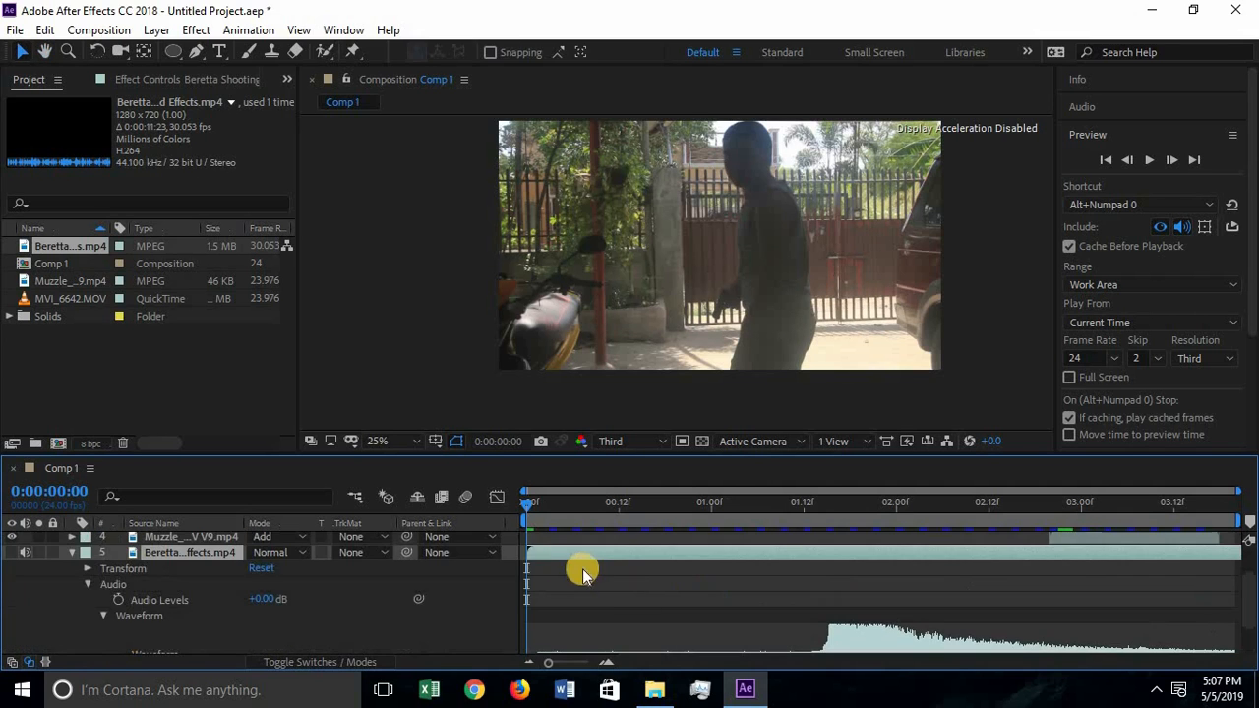
left_click_drag(587, 561, 805, 606)
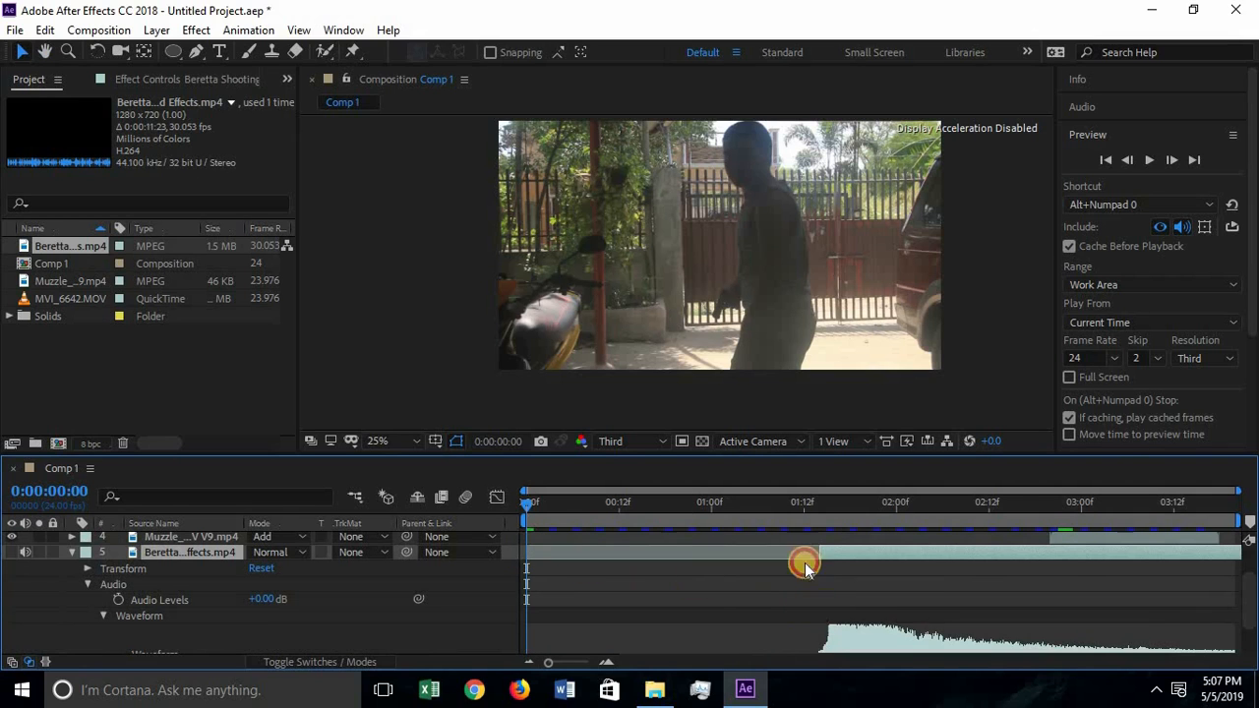
Try to shift the trimmed Beretta layer earlier and split it at 0:00:02:23.
left_click_drag(1108, 557, 919, 550)
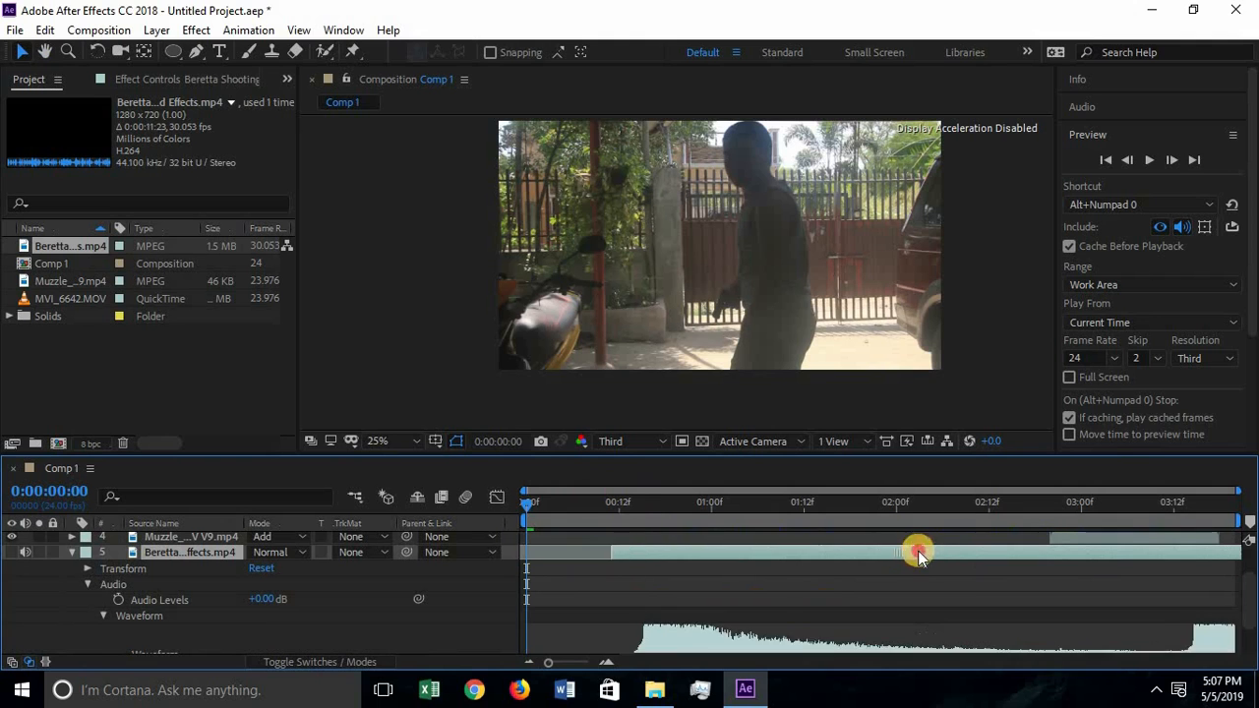
left_click_drag(1049, 506, 1080, 573)
left_click(48, 32)
left_click(108, 285)
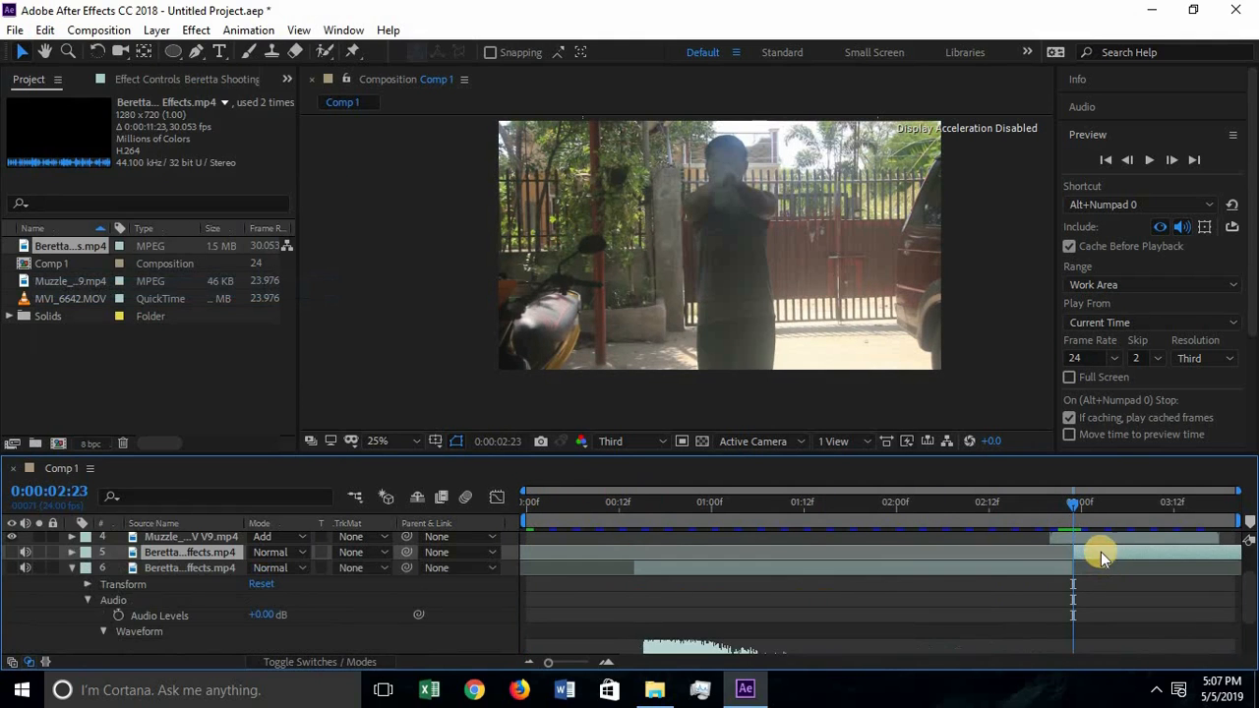
Slide the trimmed Beretta layer so its gunshot starts together with the muzzle flash layer, and collapse its properties.
left_click_drag(799, 557, 1167, 594)
left_click(69, 553)
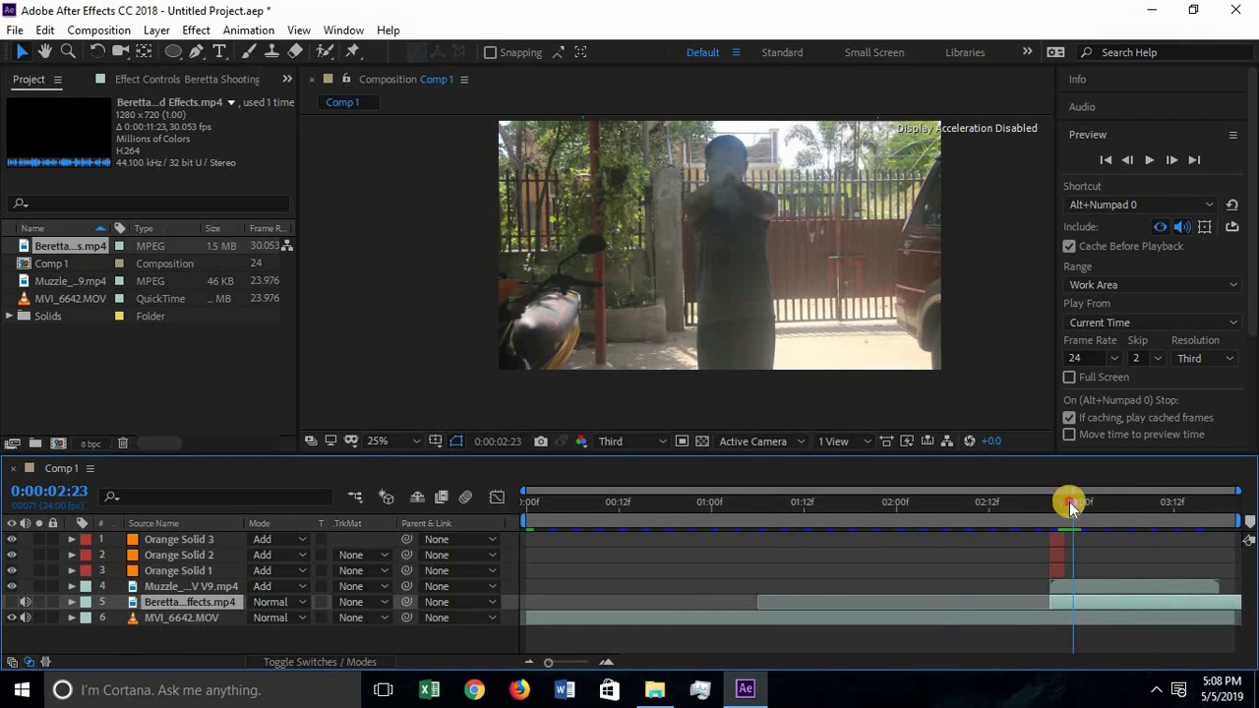
Fit the composition view up to 100% and preview the shot repeatedly from the start to check the gunshot timing.
left_click_drag(1071, 503, 440, 543)
key("Home")
left_click(379, 439)
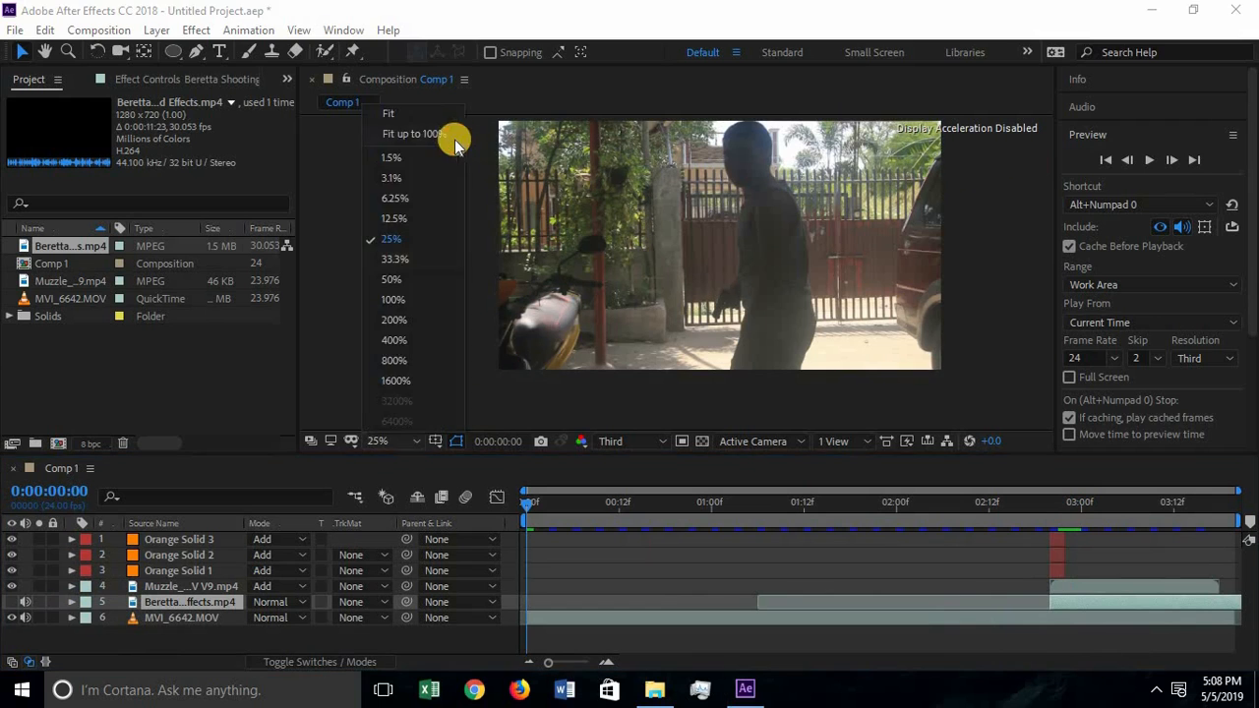
left_click(455, 143)
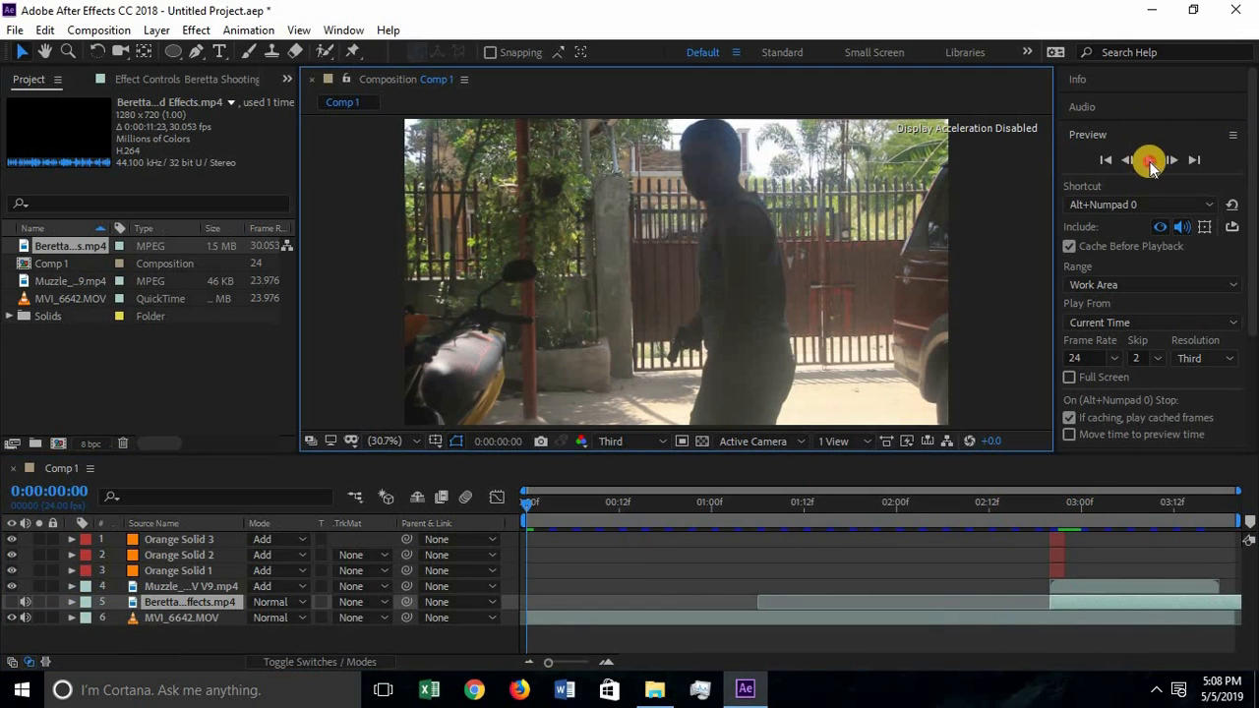
left_click(1151, 163)
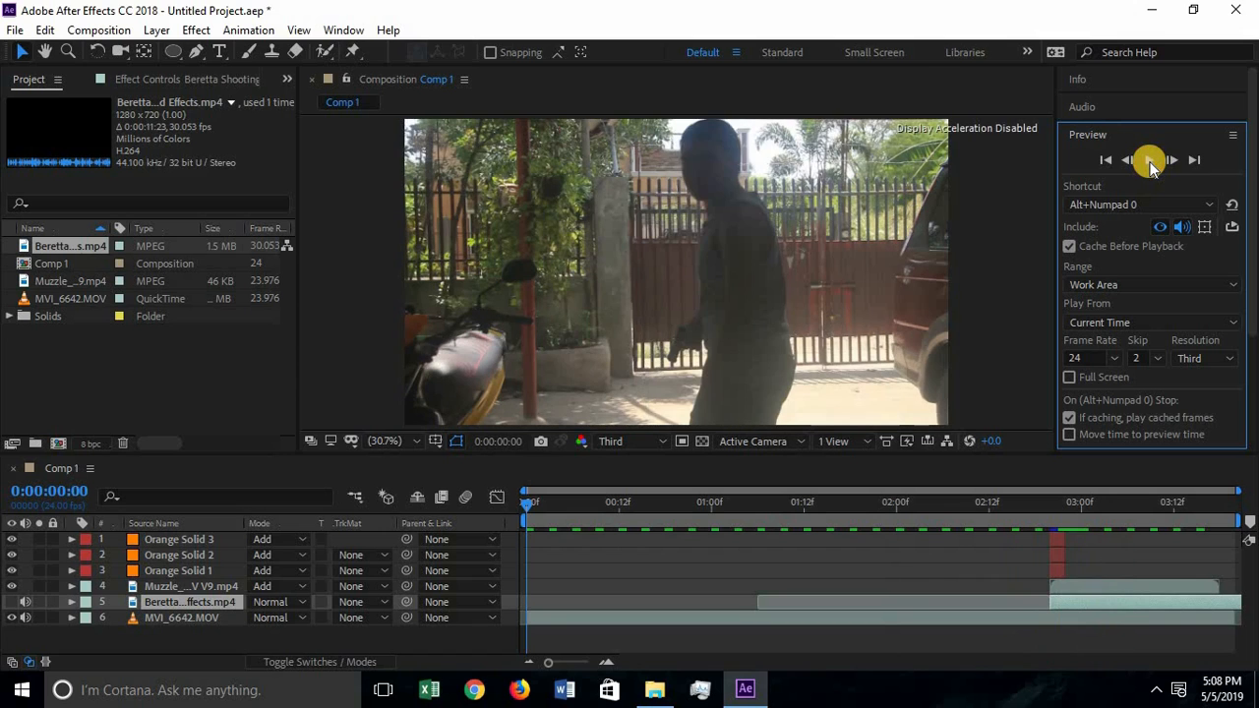
left_click(1151, 160)
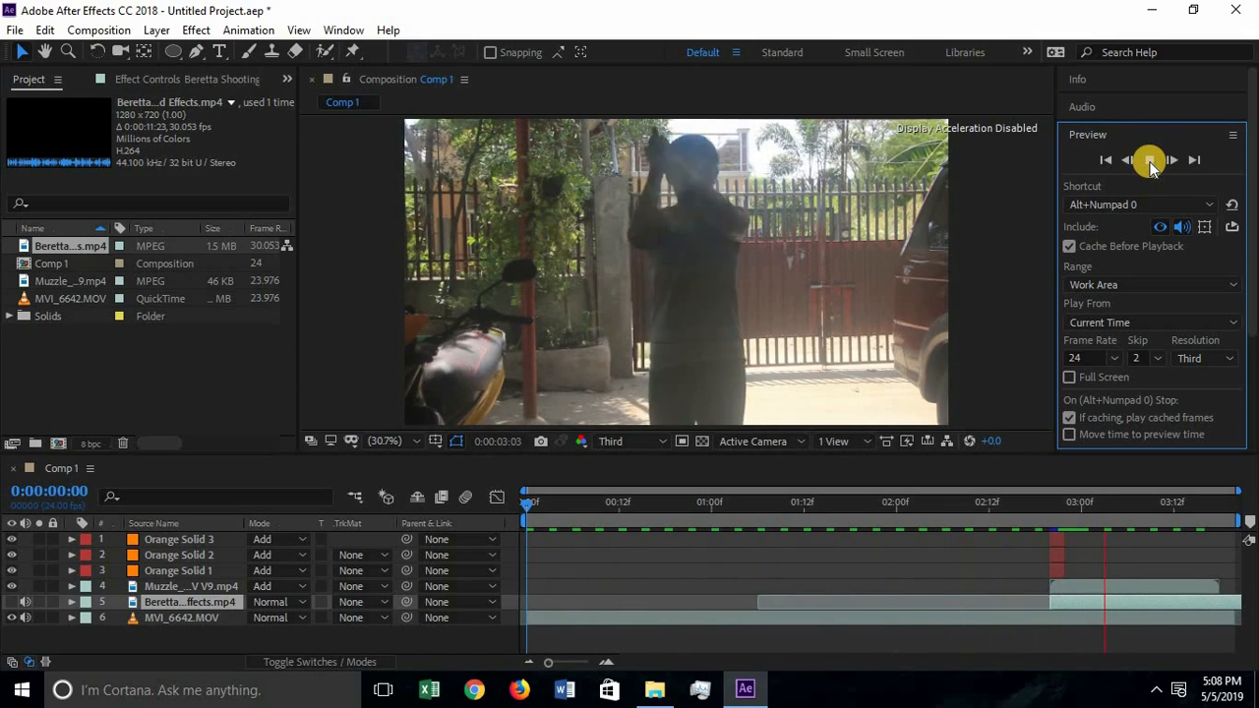
left_click(1151, 161)
left_click_drag(559, 510, 1055, 552)
left_click(1151, 160)
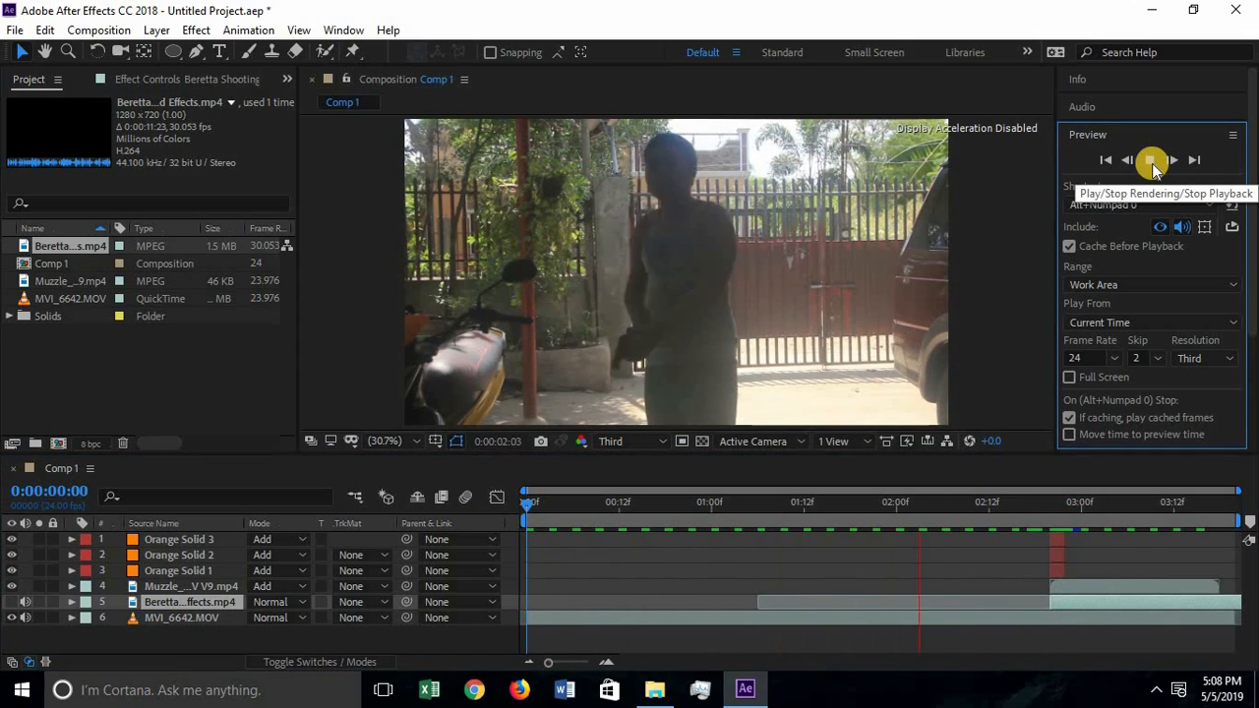
left_click(1153, 162)
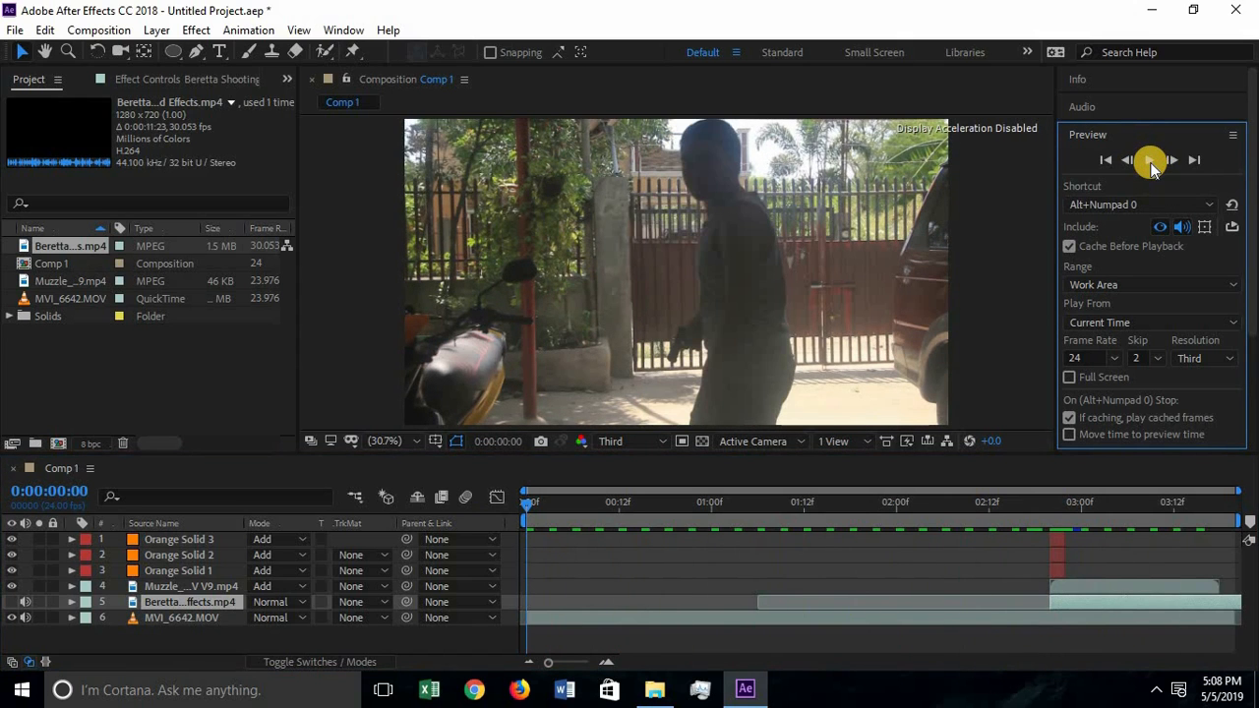
Create a black solid layer and move it to the top of the layer stack.
scroll(716, 374, "down", 2)
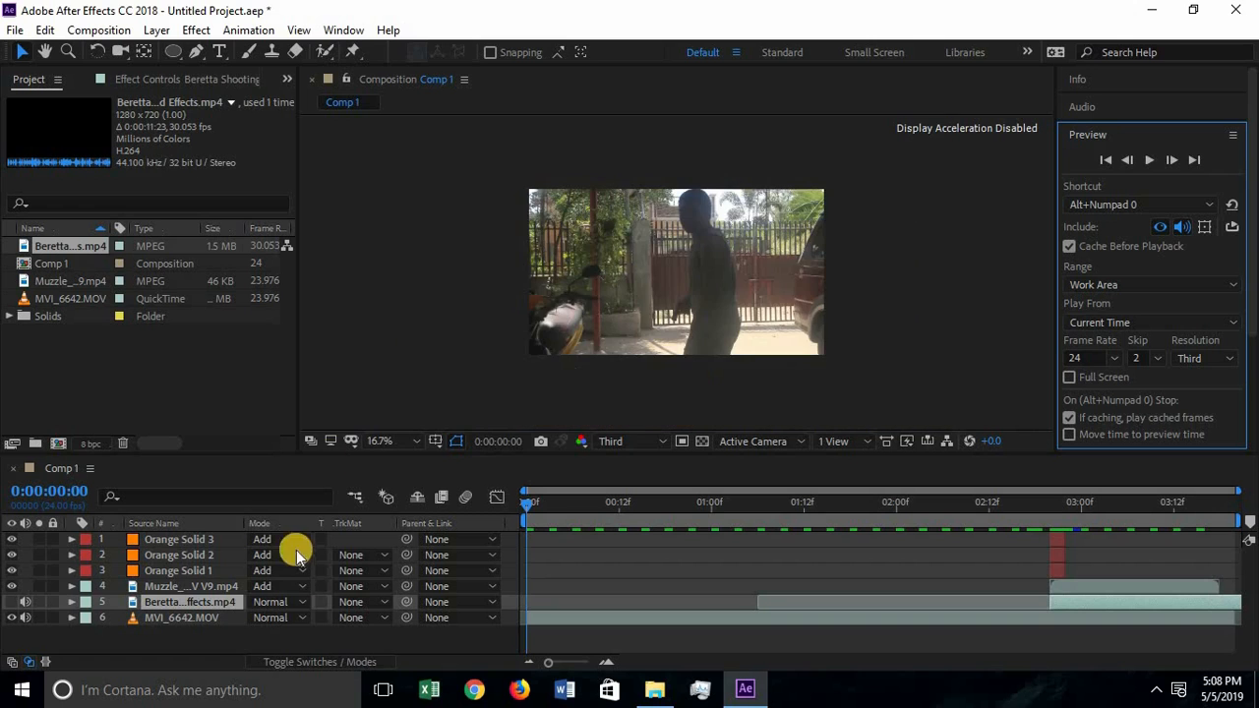
scroll(592, 292, "up", 2)
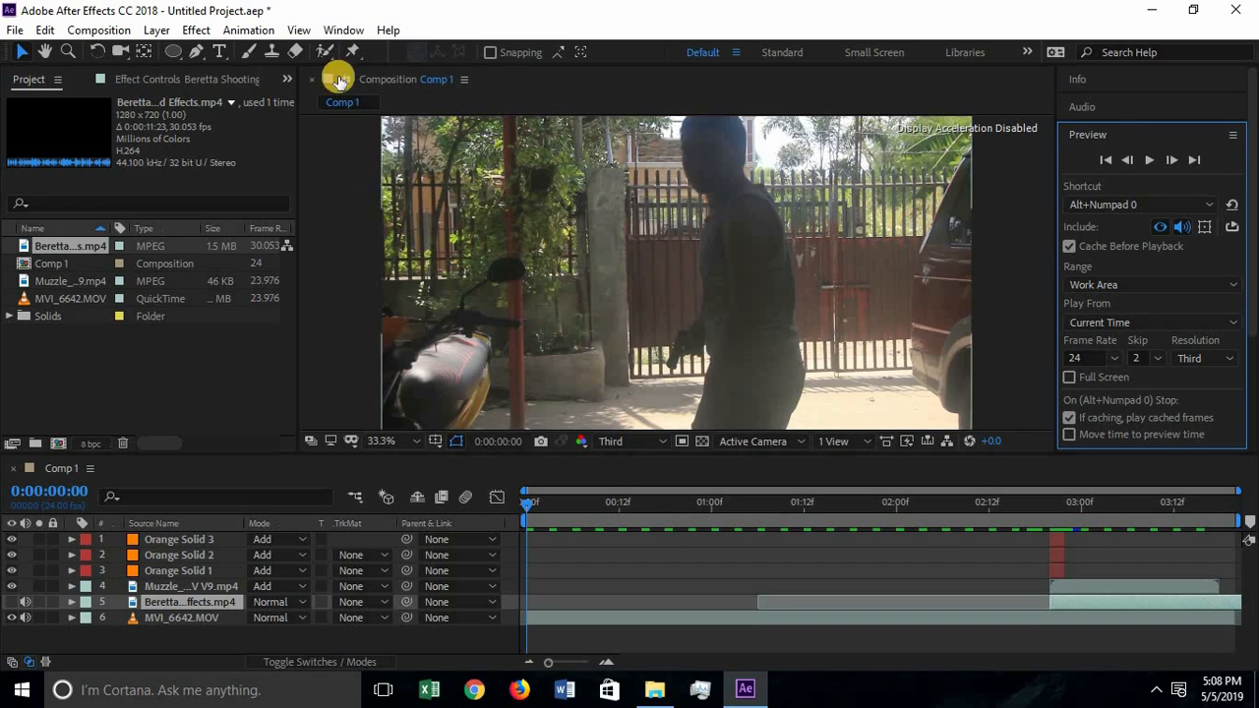
left_click(156, 29)
mouse_move(180, 52)
left_click(583, 71)
left_click(519, 382)
left_click(441, 431)
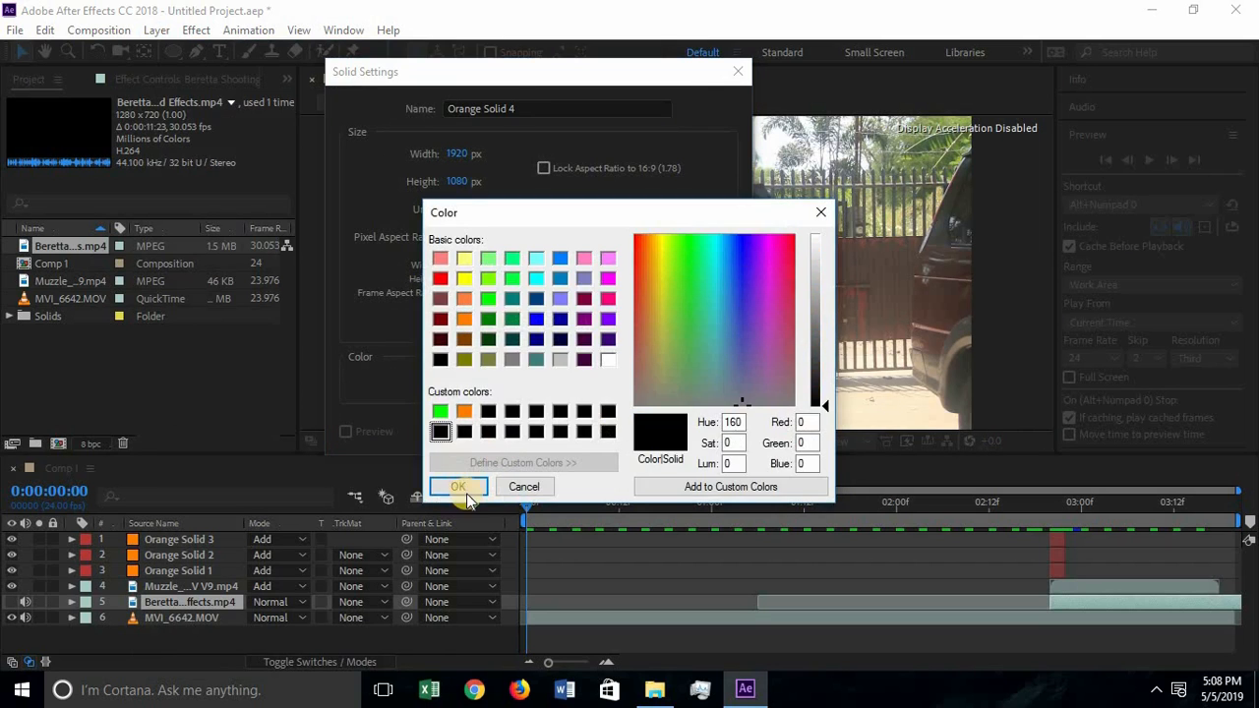
left_click(459, 486)
left_click(628, 432)
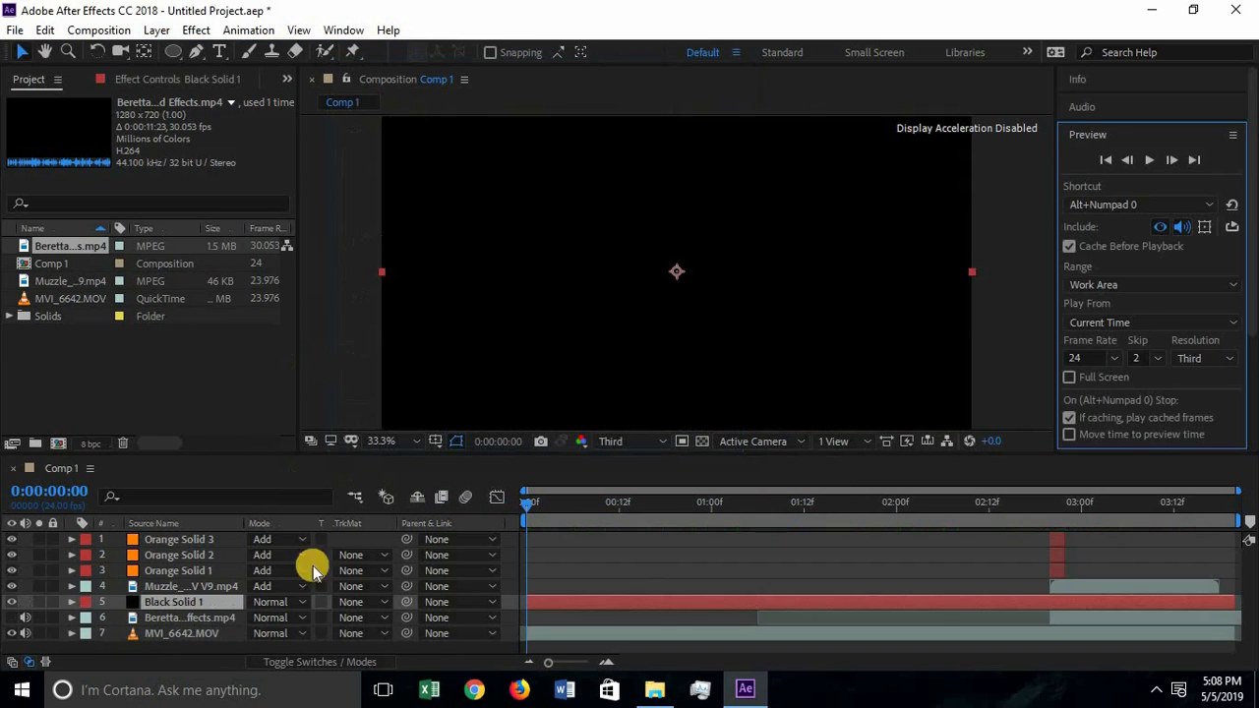
left_click_drag(204, 522, 207, 535)
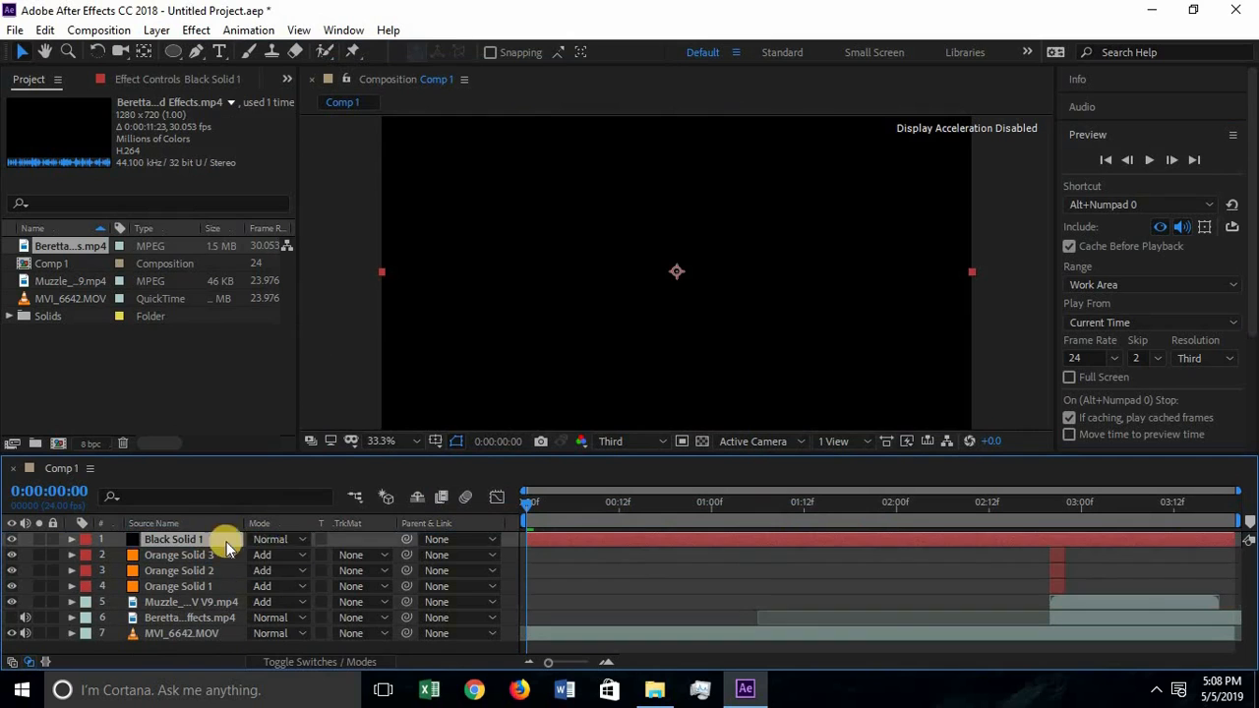
Move the black solid layer up to a Y position of -451 so it forms a thin letterbox bar along the frame's upper edge.
scroll(436, 317, "down", 1)
left_click(72, 540)
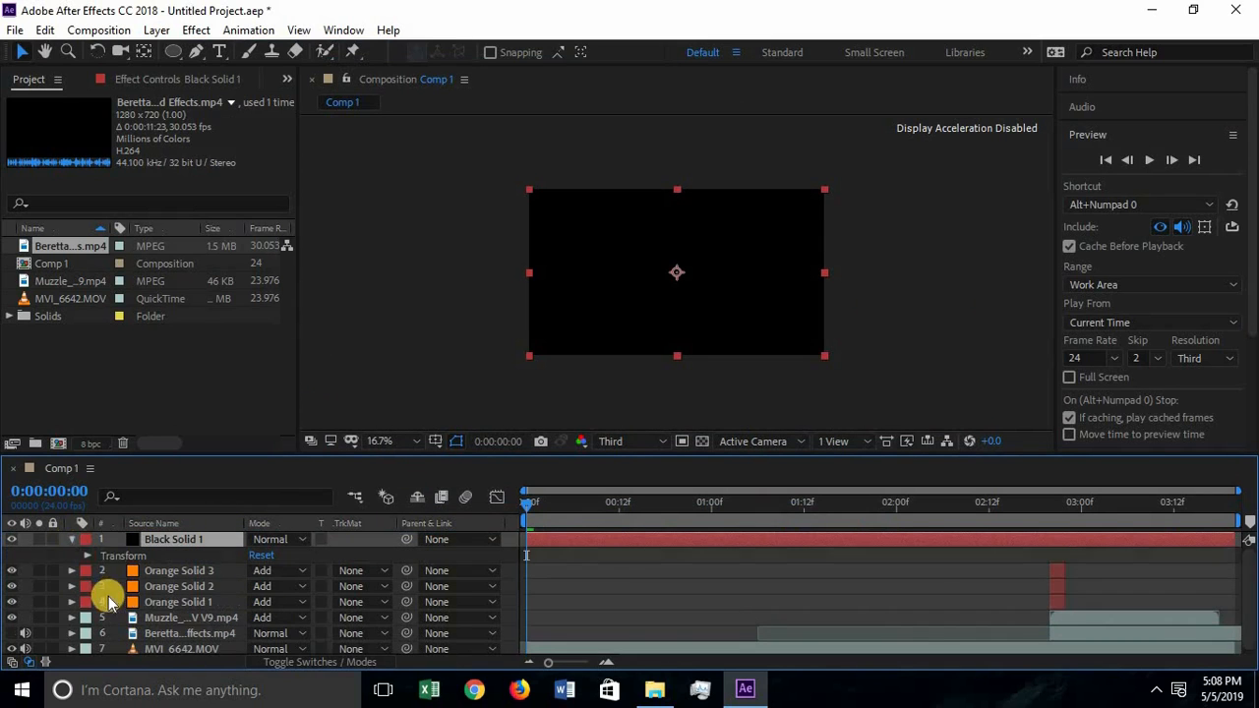
left_click(88, 555)
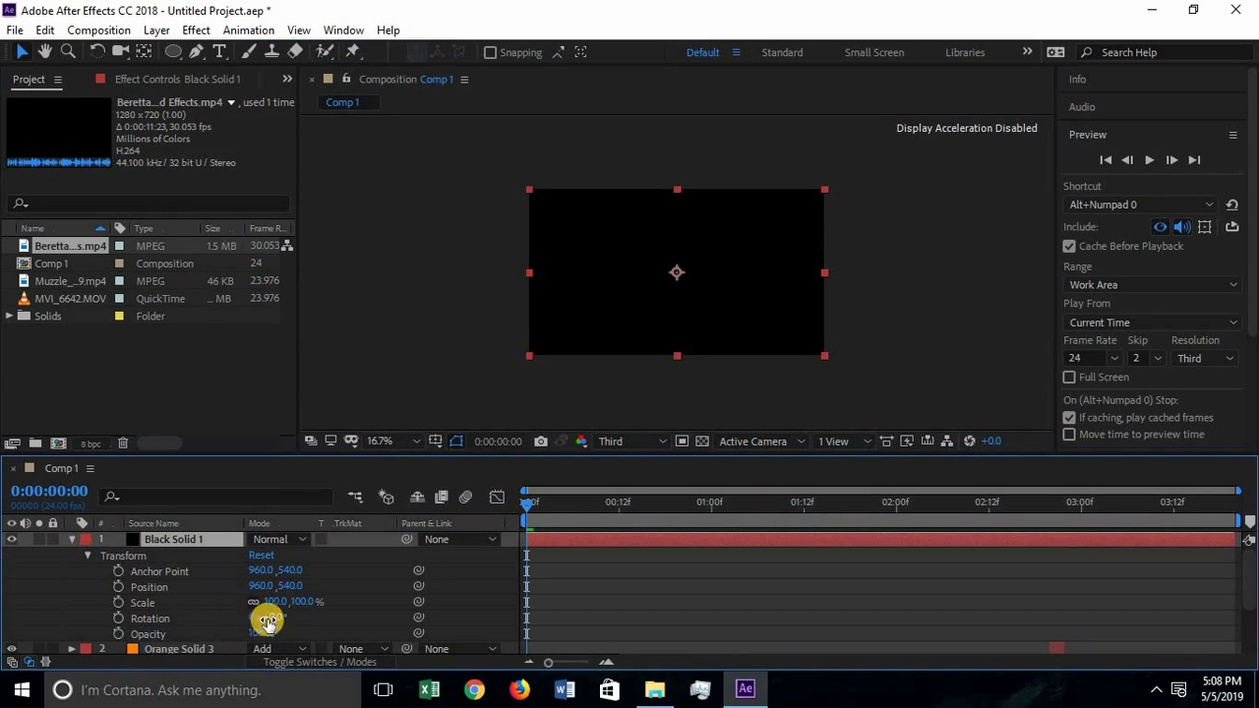
left_click_drag(274, 586, 4, 581)
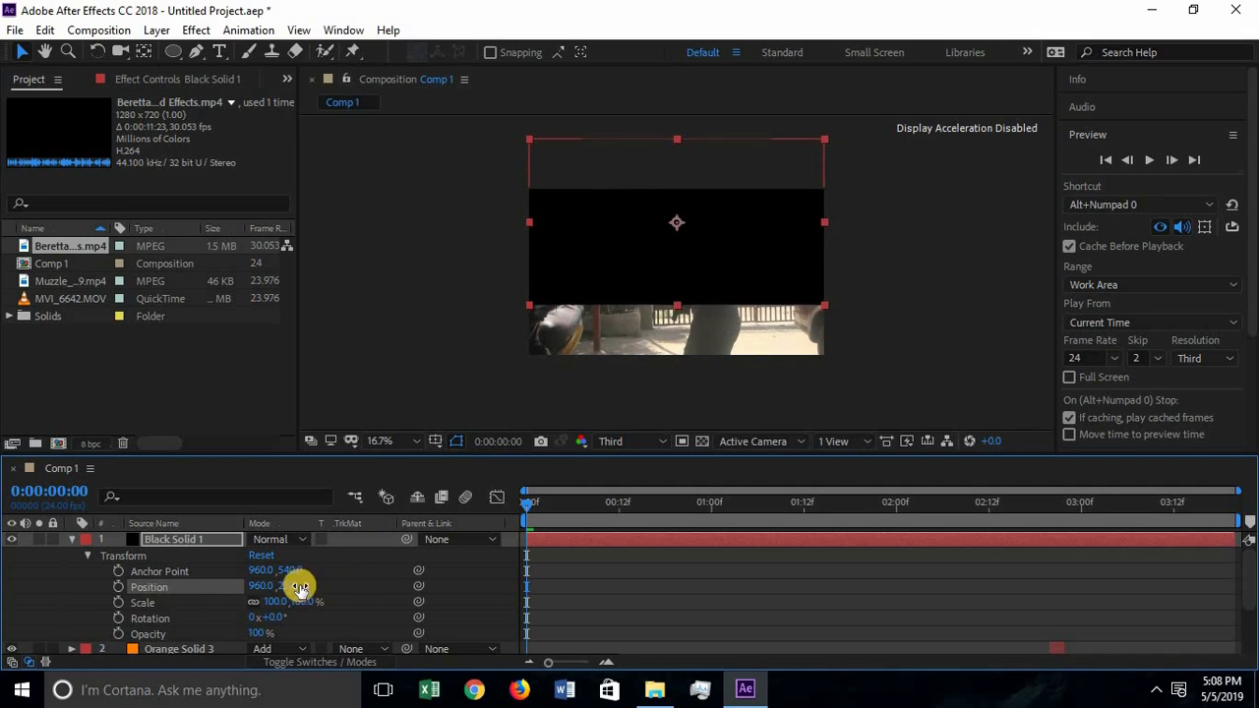
left_click_drag(230, 593, 274, 584)
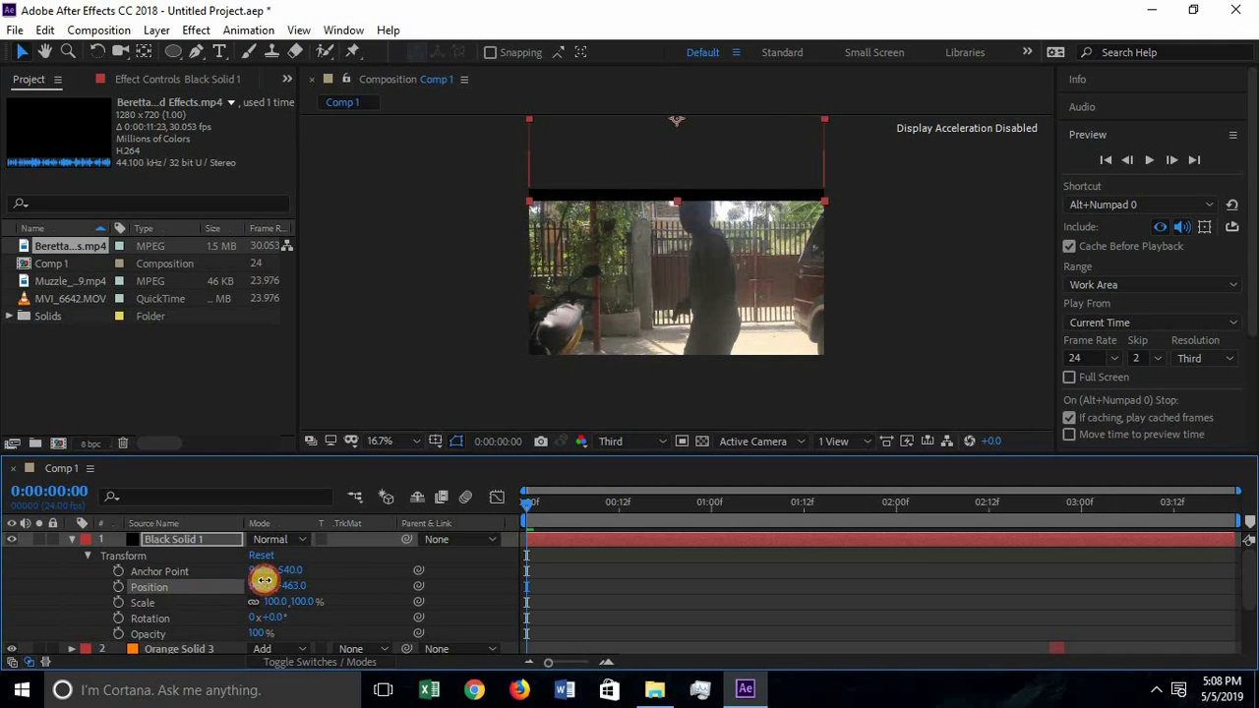
left_click_drag(276, 579, 282, 579)
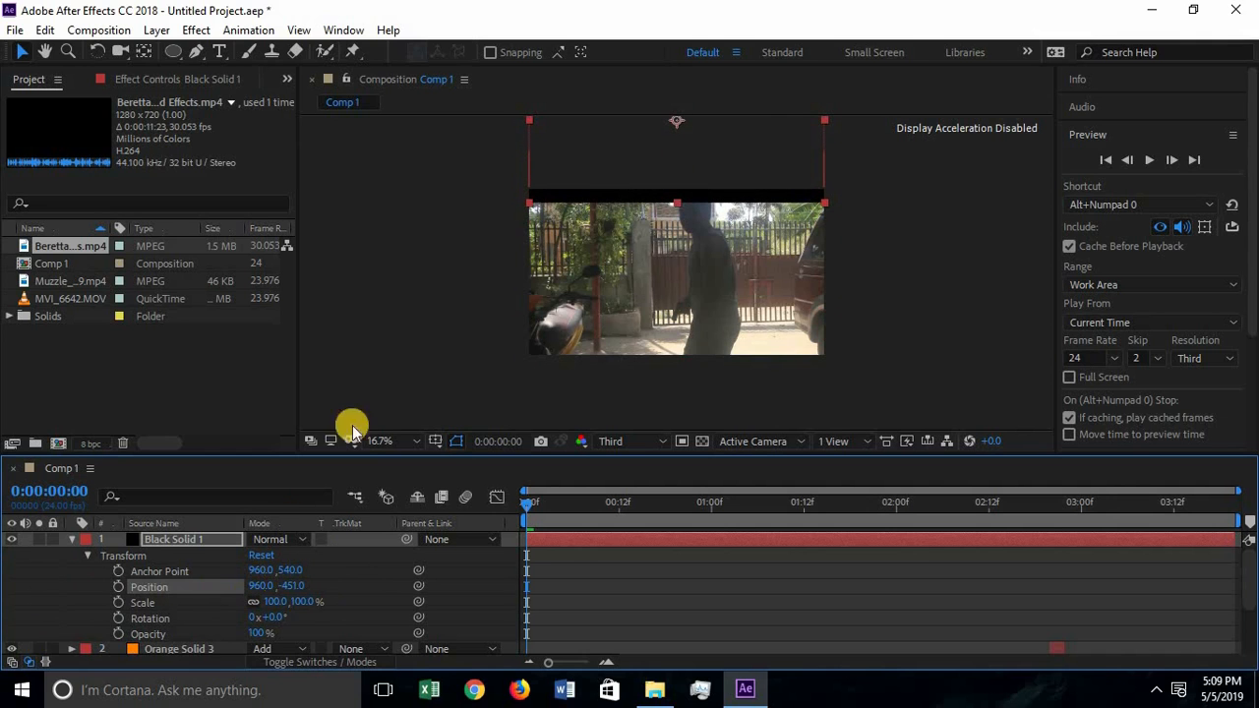
left_click(71, 541)
Duplicate the black solid layer and move the copy down to a Y position of 1531 as the lower letterbox bar.
left_click(45, 30)
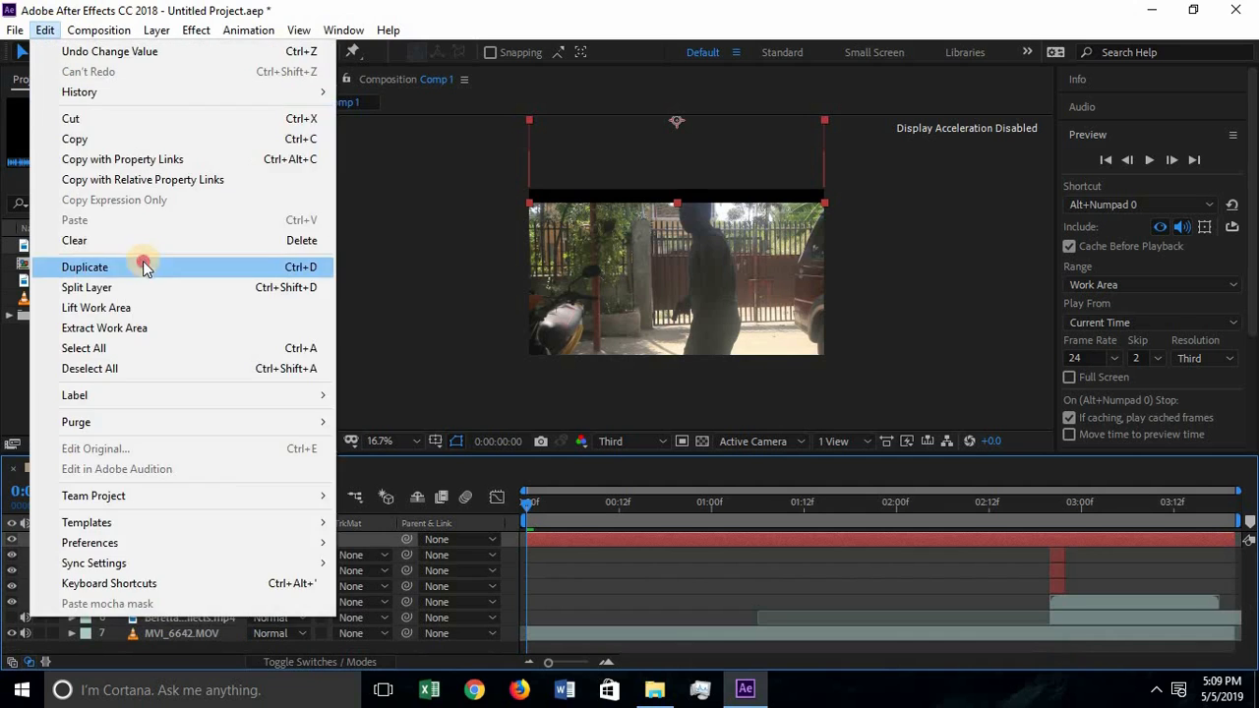
left_click(143, 260)
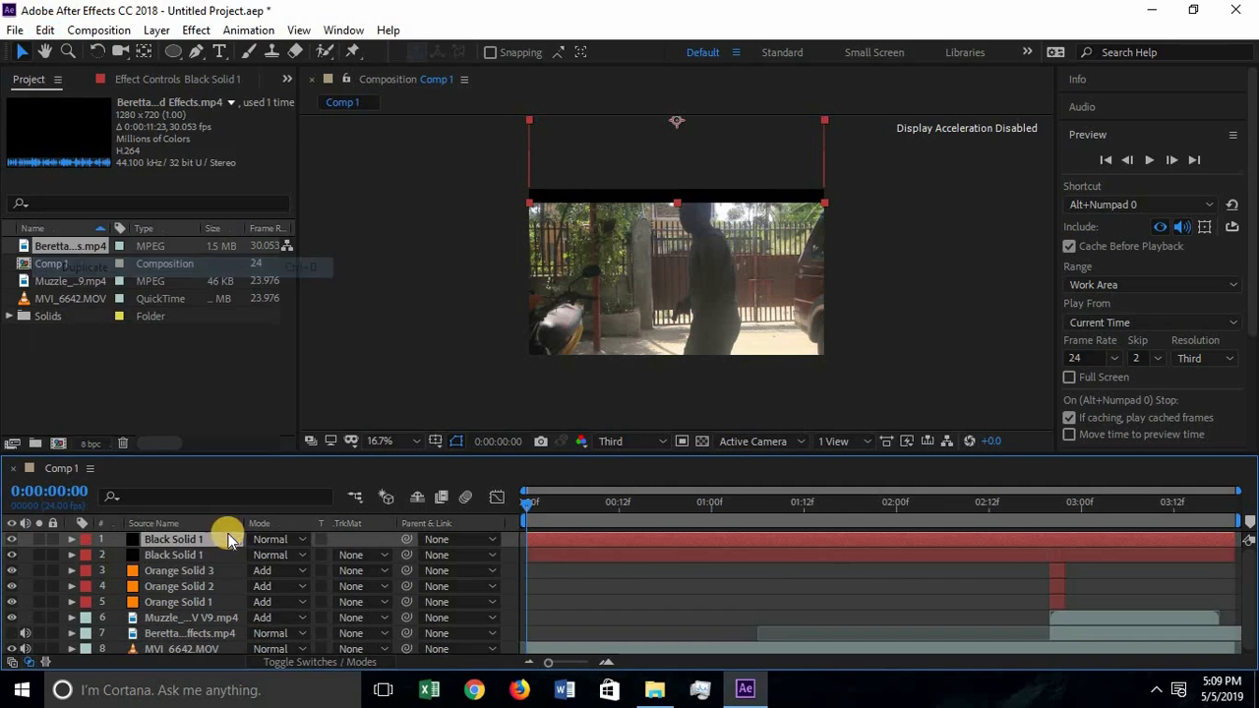
left_click(75, 542)
left_click(89, 557)
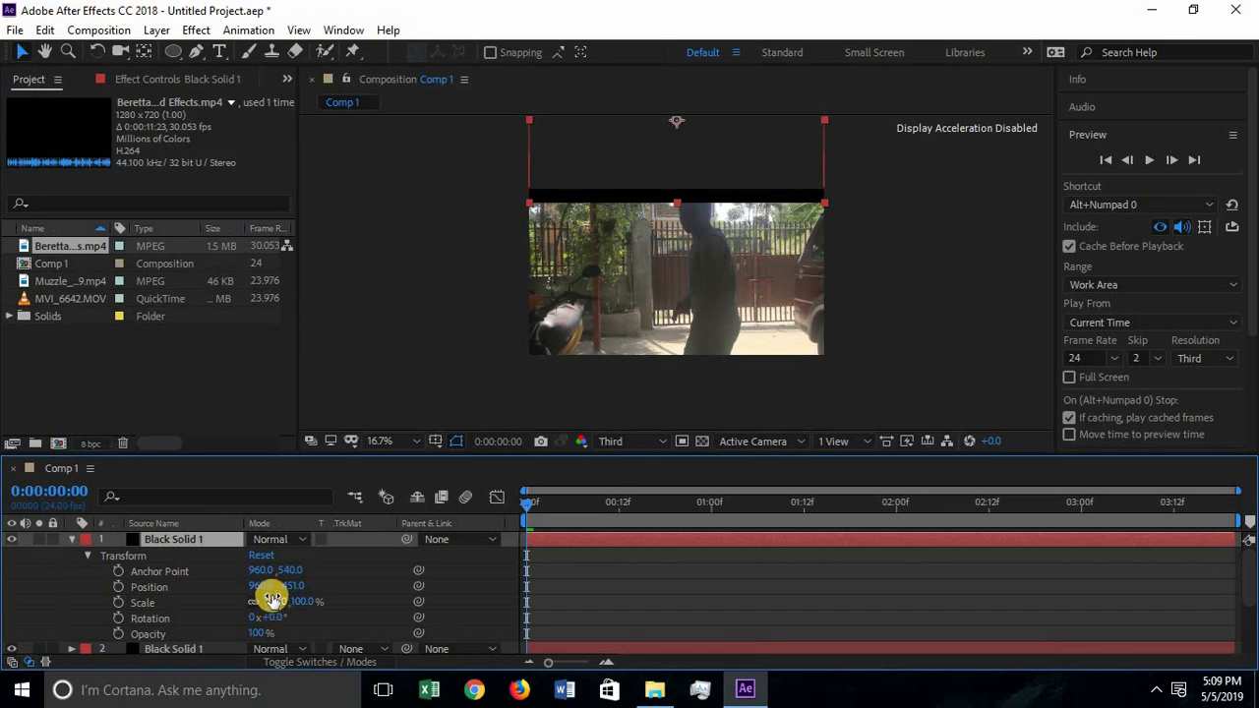
left_click(291, 587)
type("380")
key("Return")
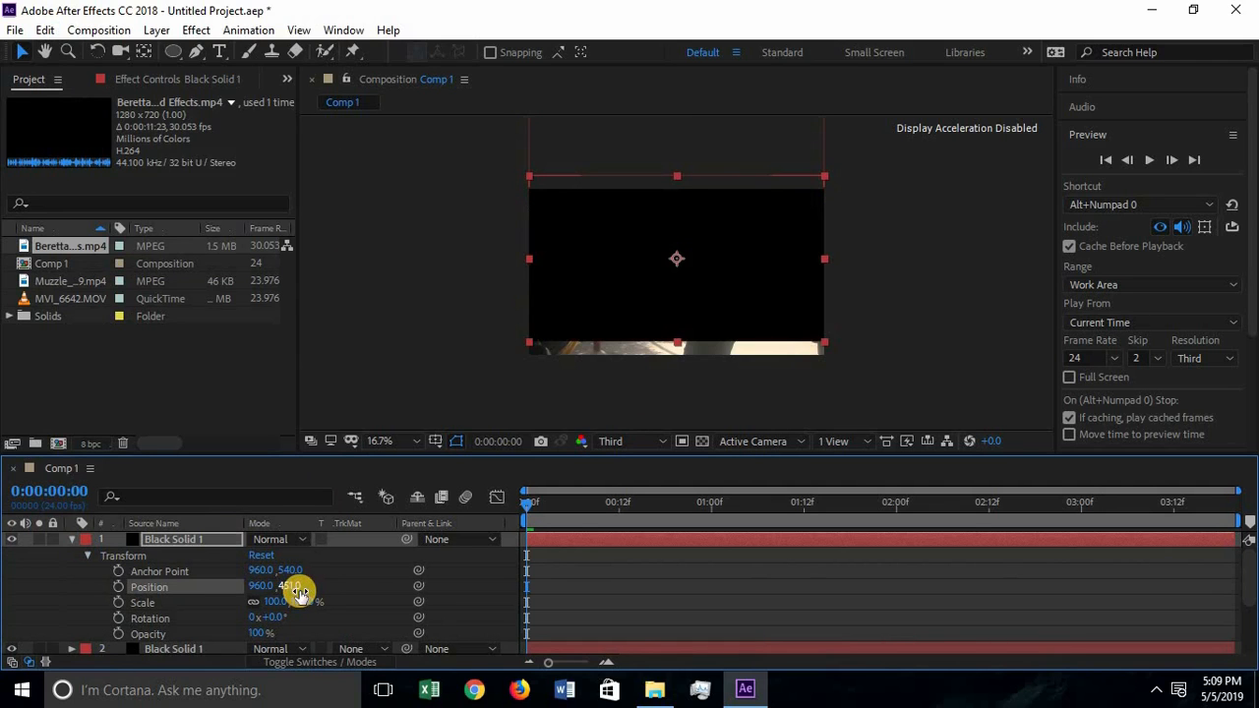
left_click_drag(224, 596, 1144, 496)
left_click_drag(291, 588, 494, 584)
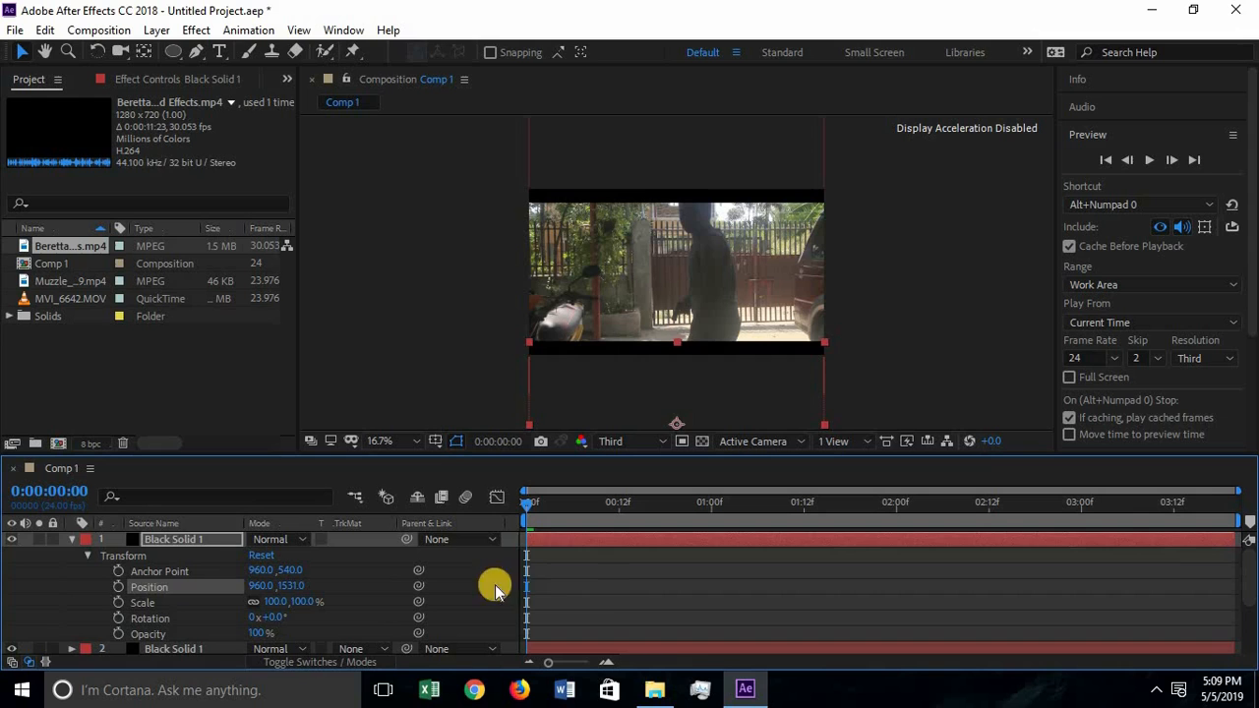
left_click(62, 536)
left_click(71, 542)
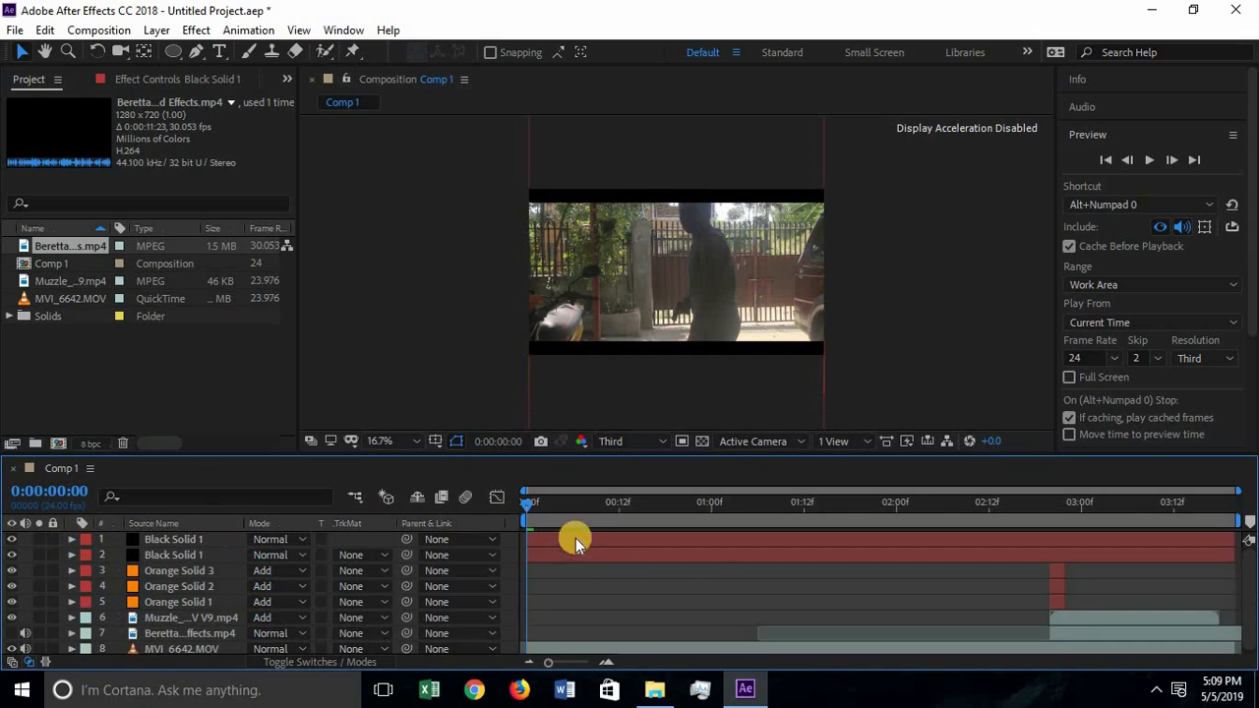
Preview the letterboxed shot from the start, and replay it with the composition view set to Fit up to 100%.
left_click(1153, 160)
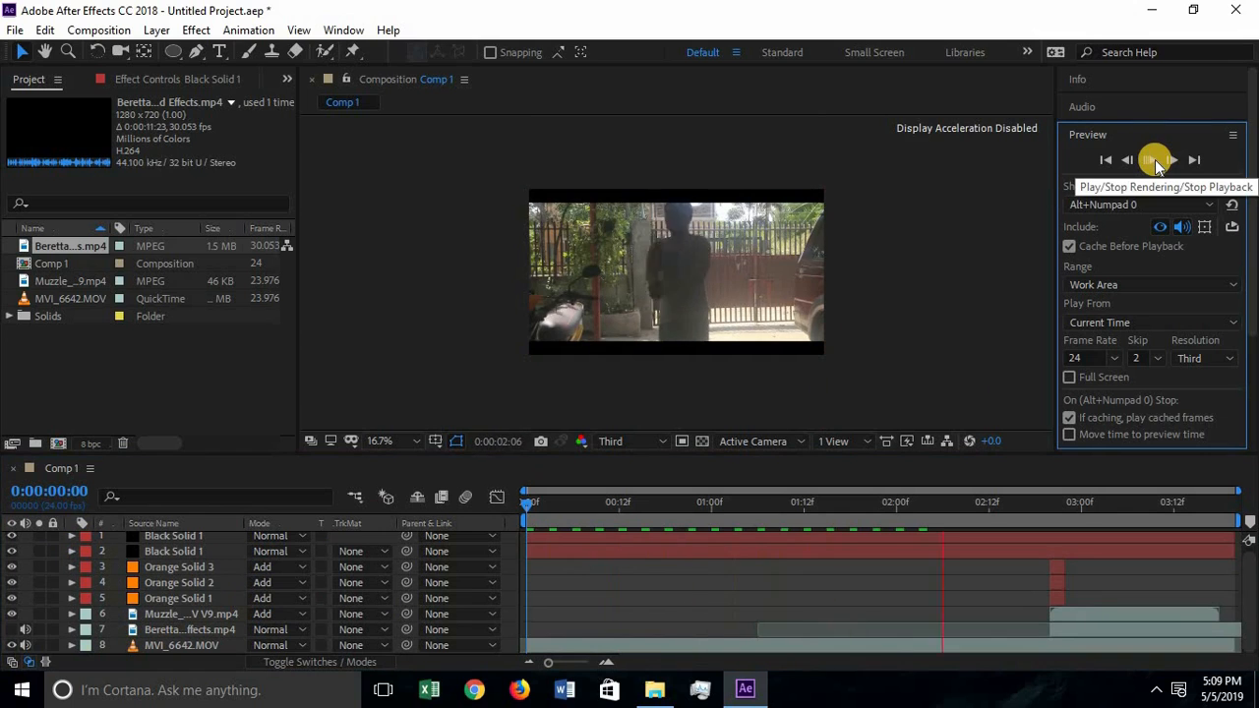
left_click(1155, 160)
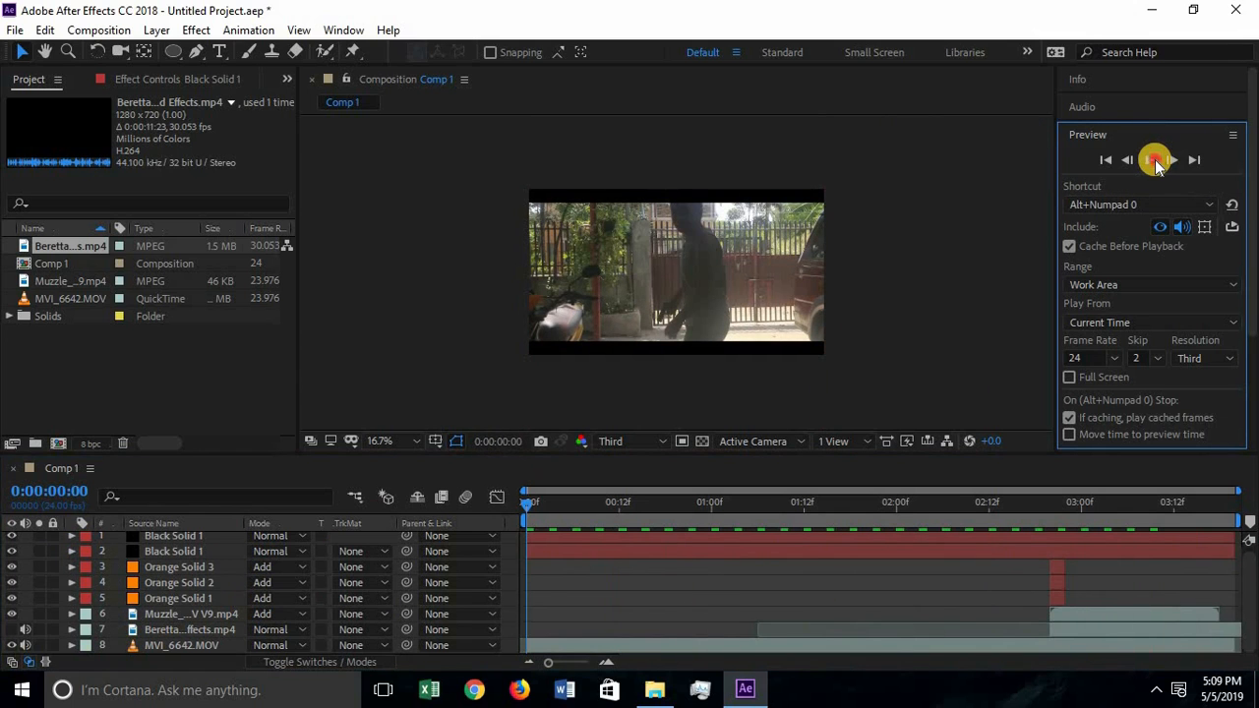
left_click(1158, 163)
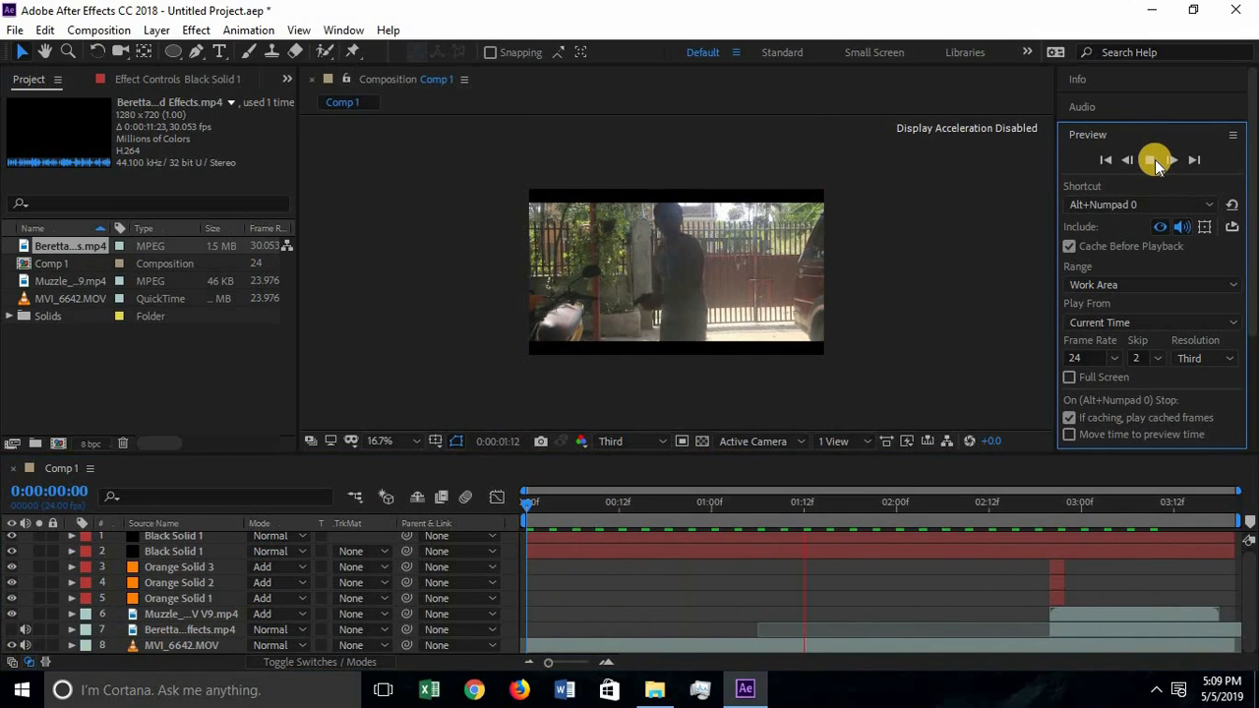
left_click(675, 368)
left_click(414, 442)
left_click(417, 139)
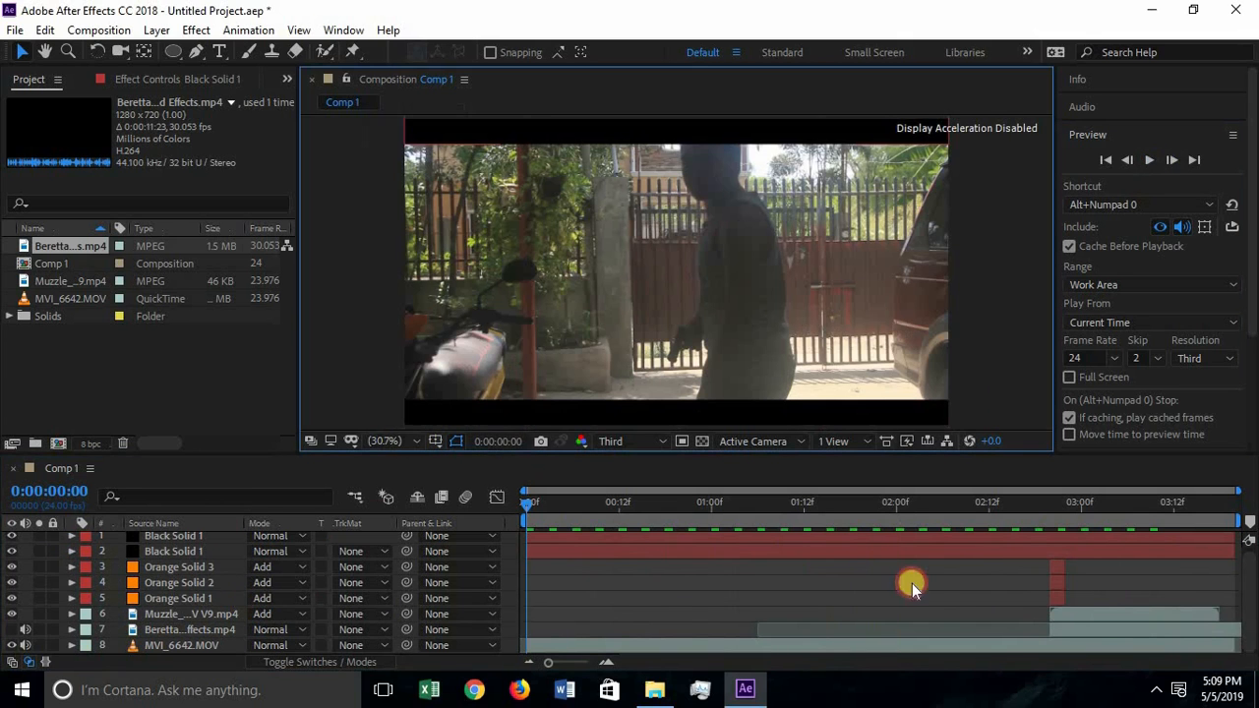
left_click(1153, 162)
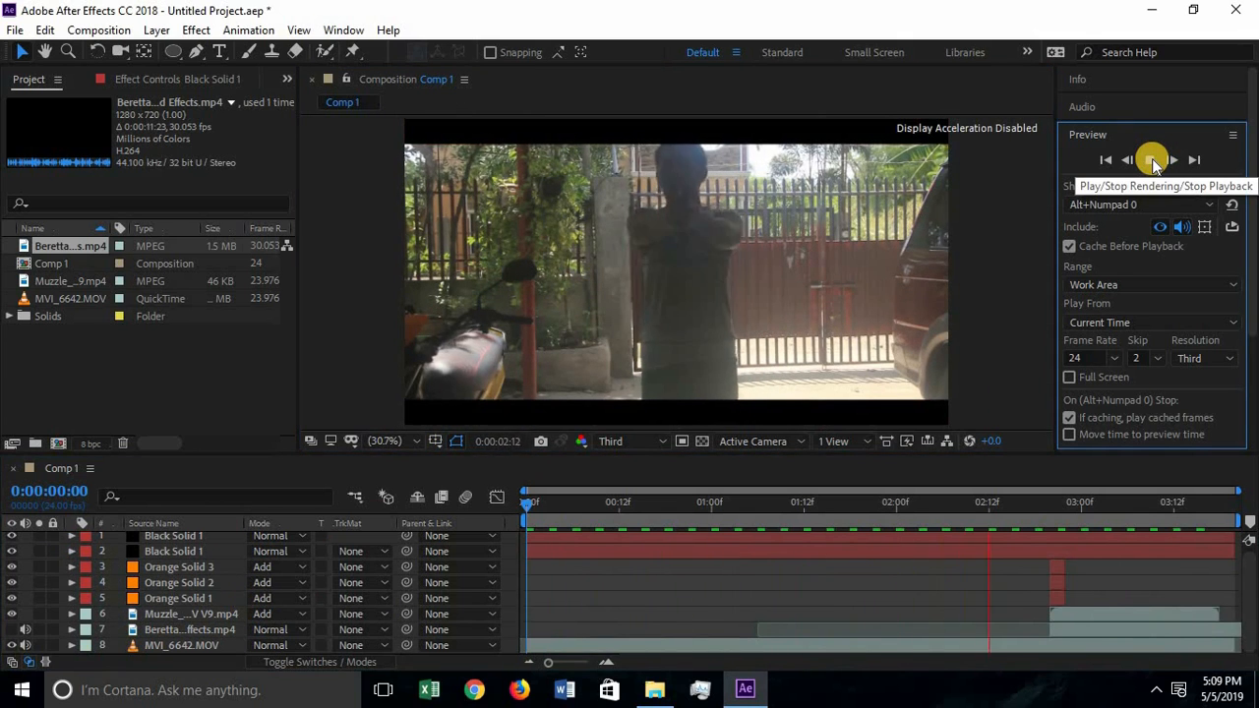
left_click(1153, 161)
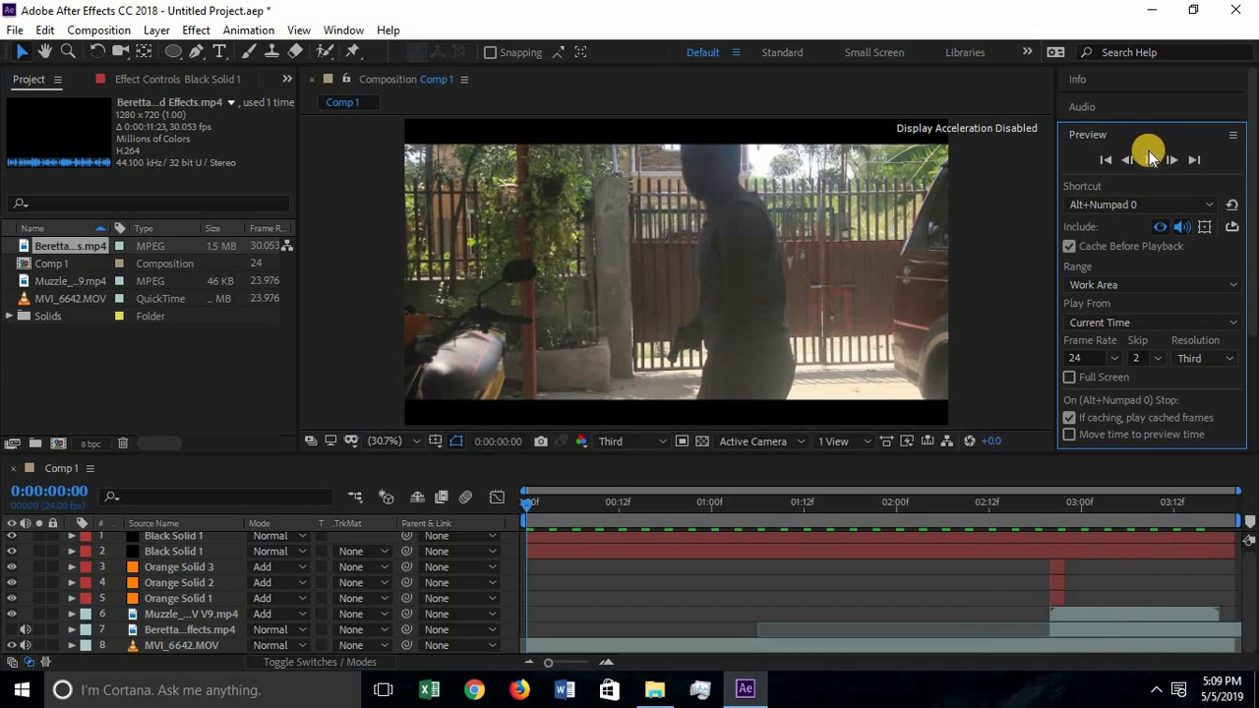